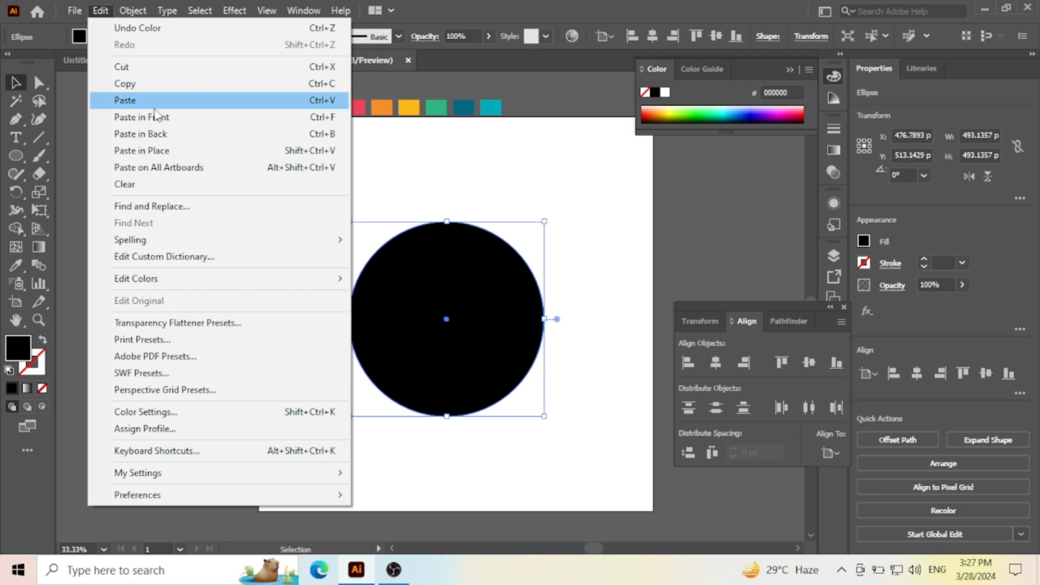
- Paste a copy of the black circle in front, shrink it from its centre to about 390 px and fill it with yellow e9b800
left_click(157, 117)
left_click(448, 224)
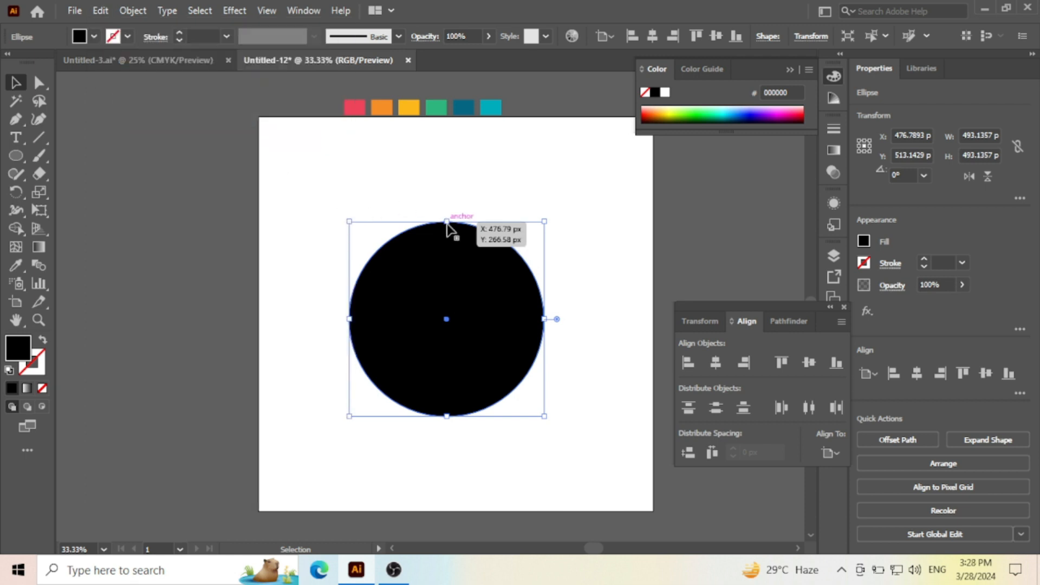
left_click_drag(448, 222, 448, 244)
left_click(667, 108)
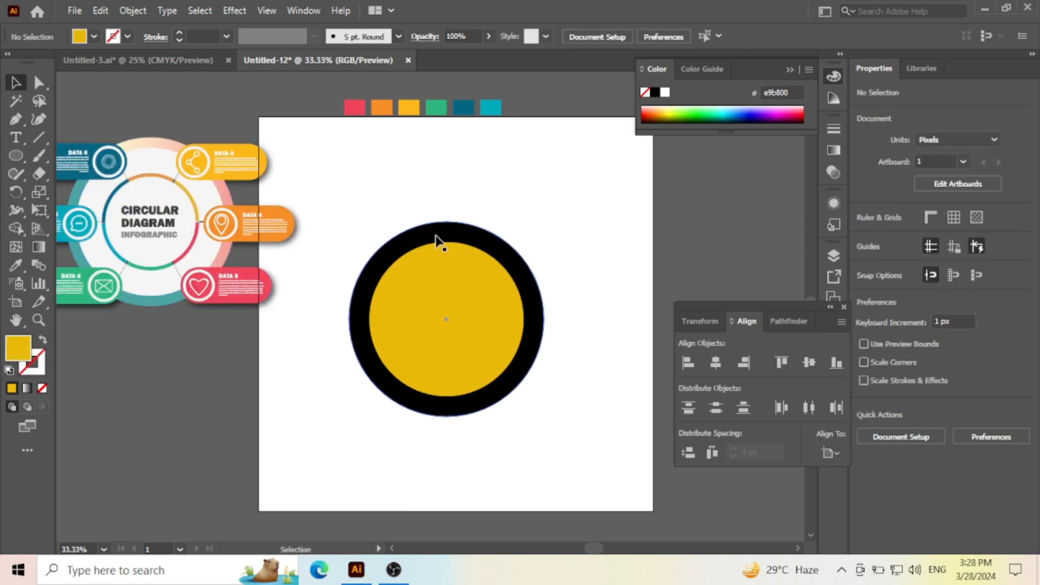
- Fill the outer black circle with the cream-to-pink gradient sampled from the outer ring of the reference infographic
left_click(436, 236)
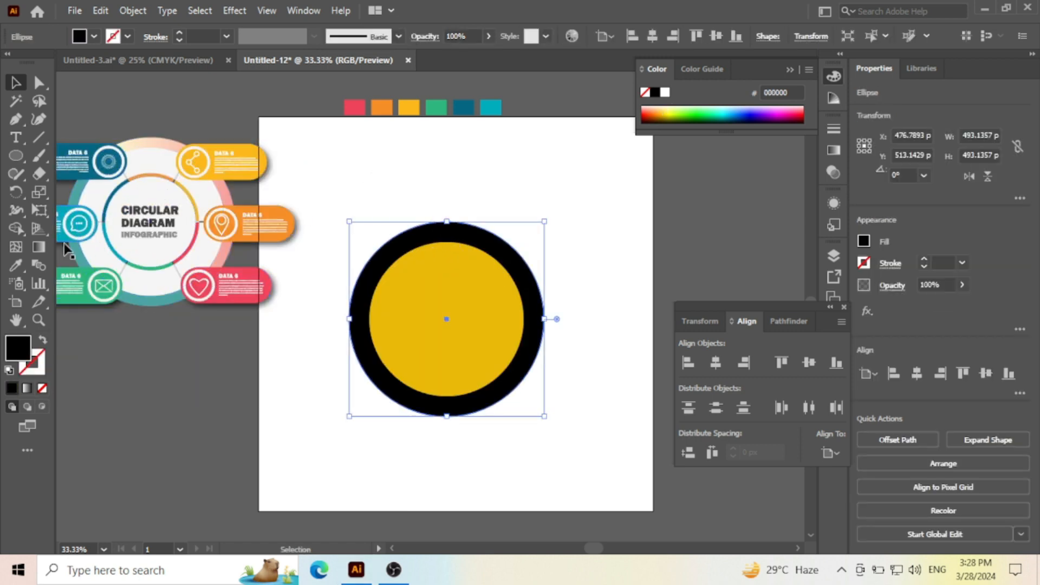
left_click(15, 265)
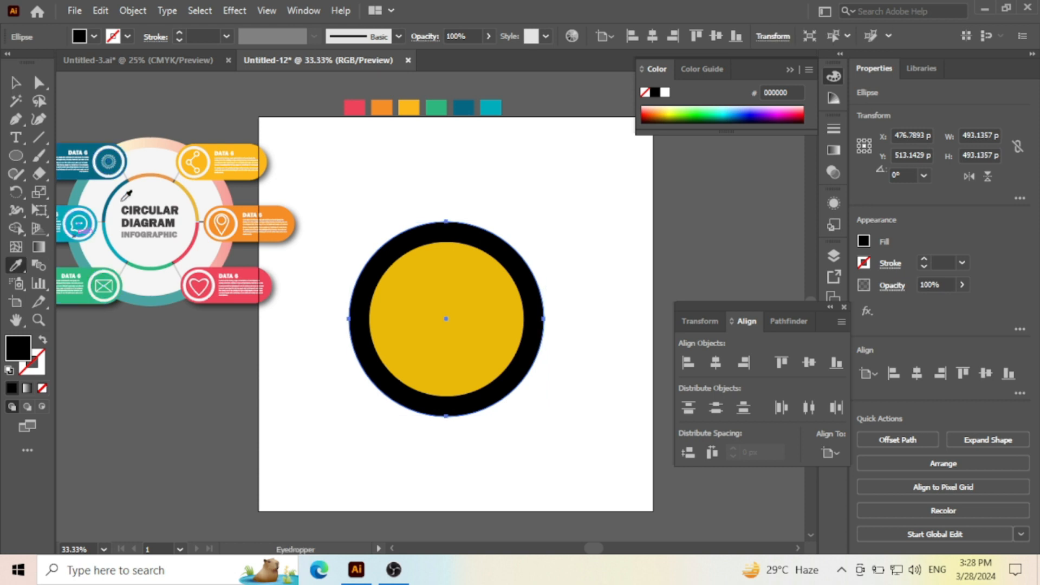
left_click(147, 133)
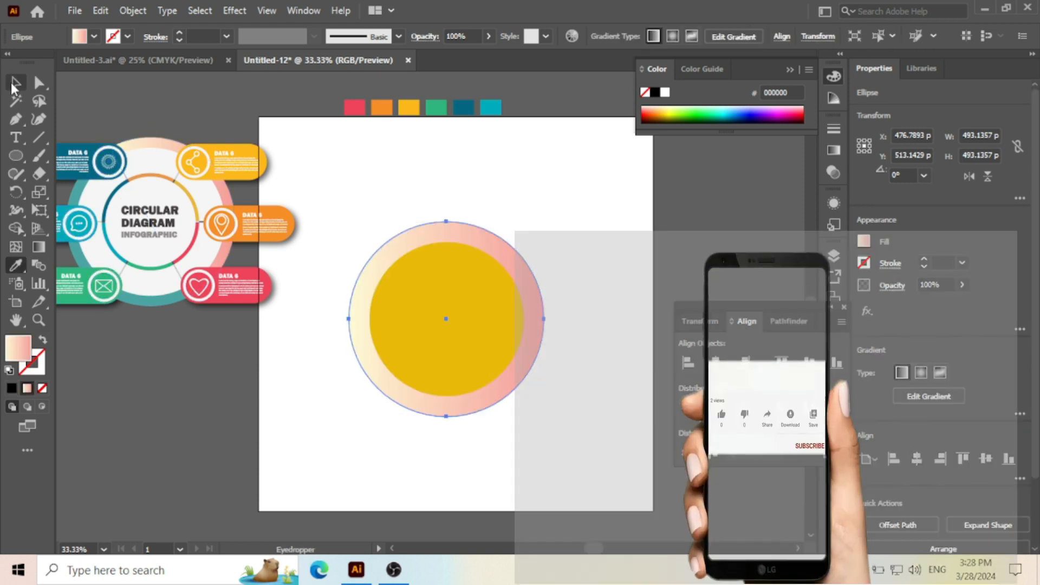
left_click(16, 83)
left_click(359, 175)
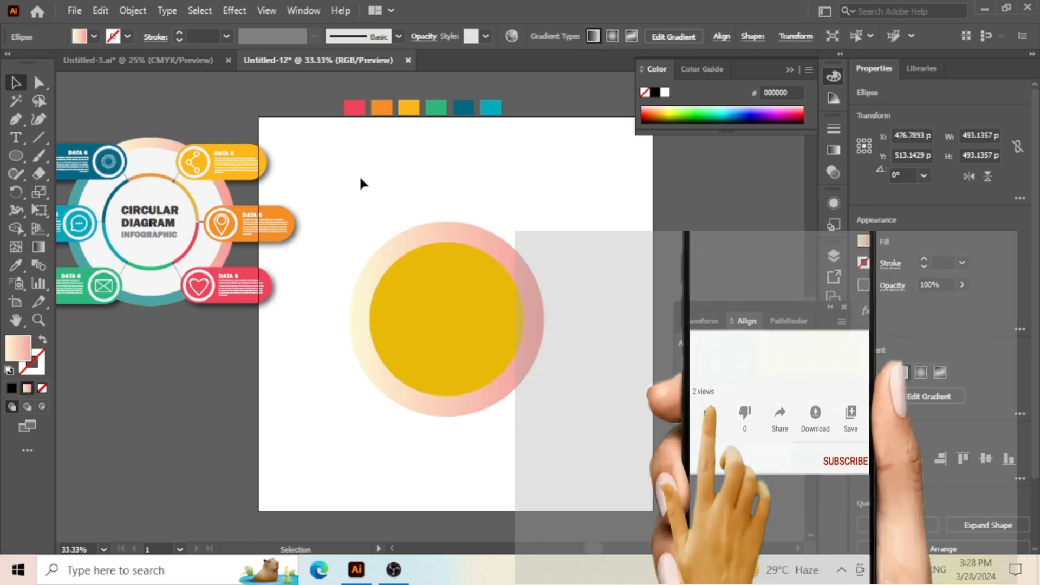
- Enlarge the inner yellow circle from its centre to about 437 px and fill it with white
left_click(432, 287)
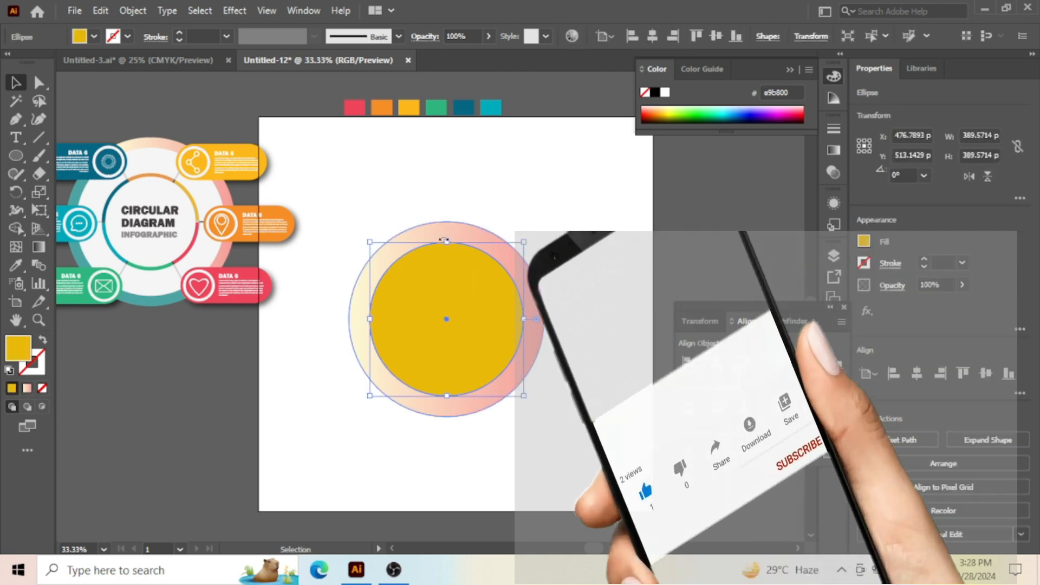
left_click_drag(443, 240, 447, 209)
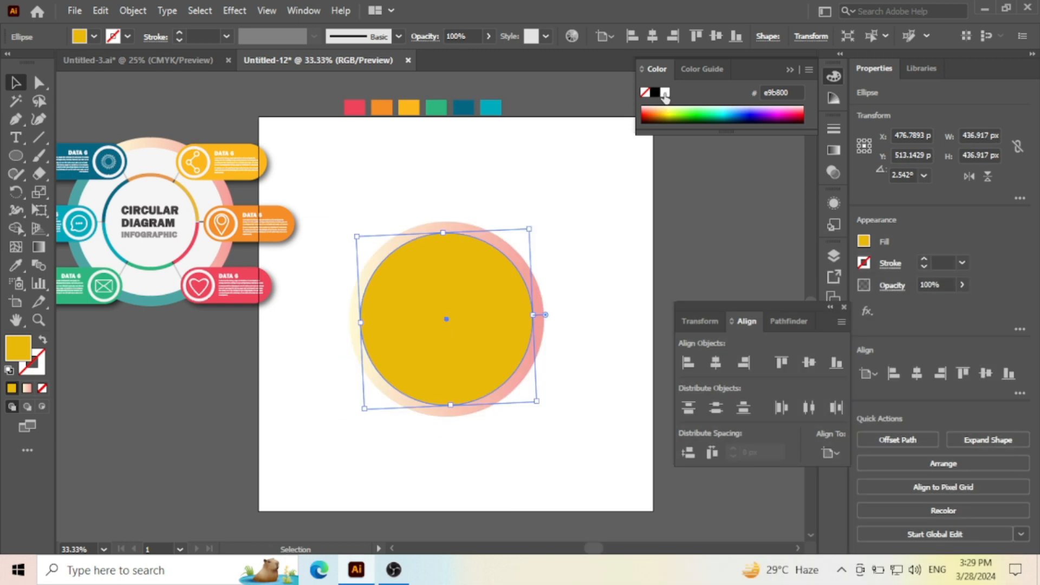
left_click(665, 93)
left_click(587, 219)
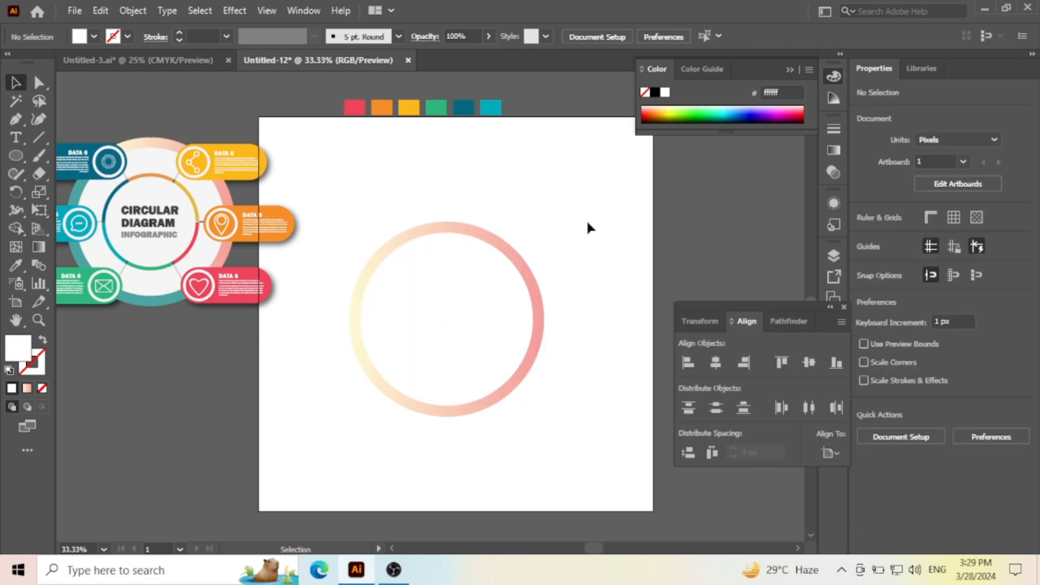
- Paste a copy of the white circle in front and shrink it from its centre to about 293 px
left_click(447, 283)
left_click(100, 10)
left_click(100, 12)
left_click(99, 12)
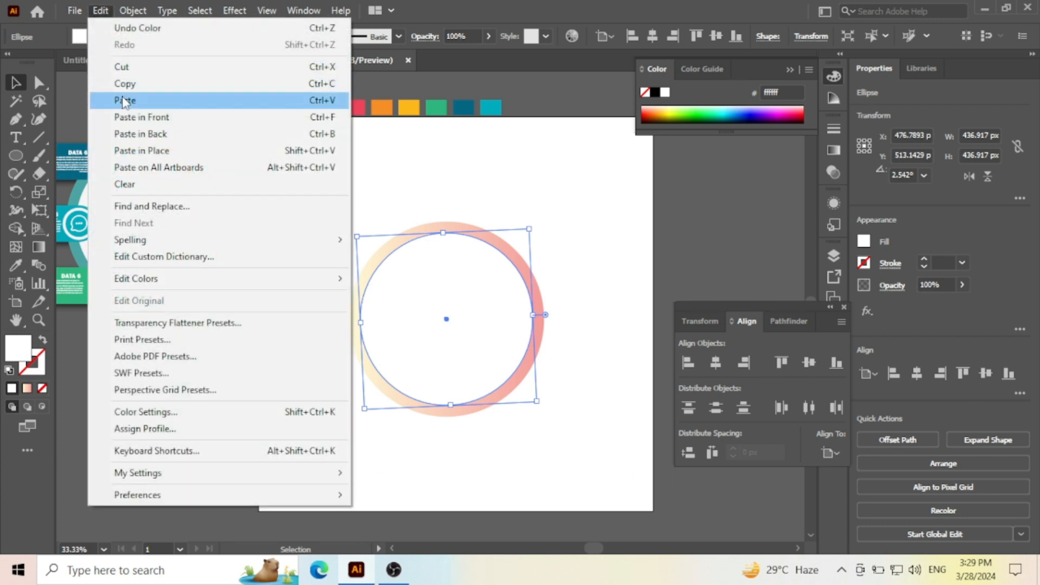
left_click(139, 117)
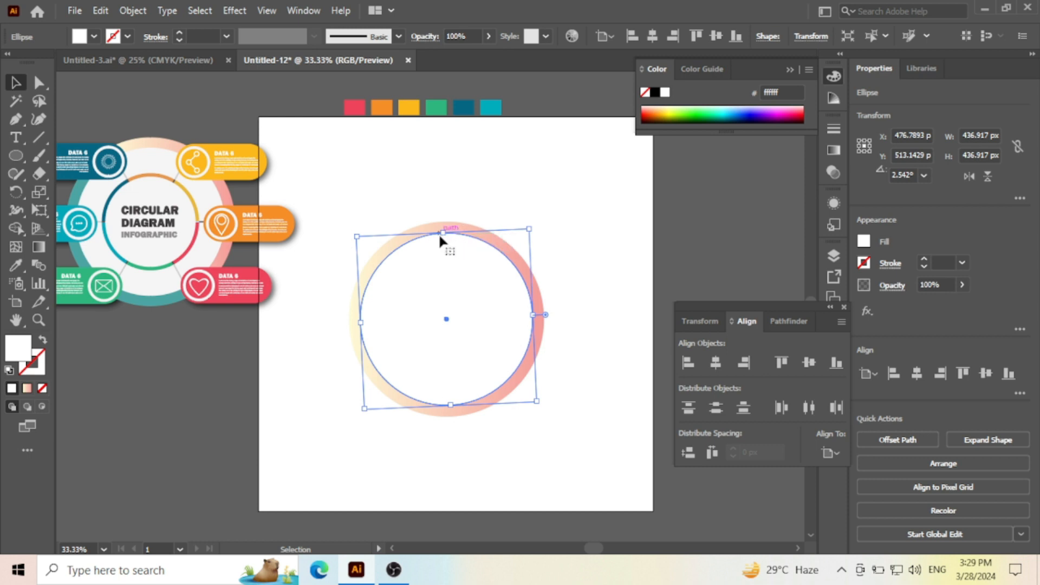
left_click_drag(446, 233, 449, 264)
left_click(581, 234)
- Fill the smaller centre circle with yellow-green dfe900
left_click(471, 280)
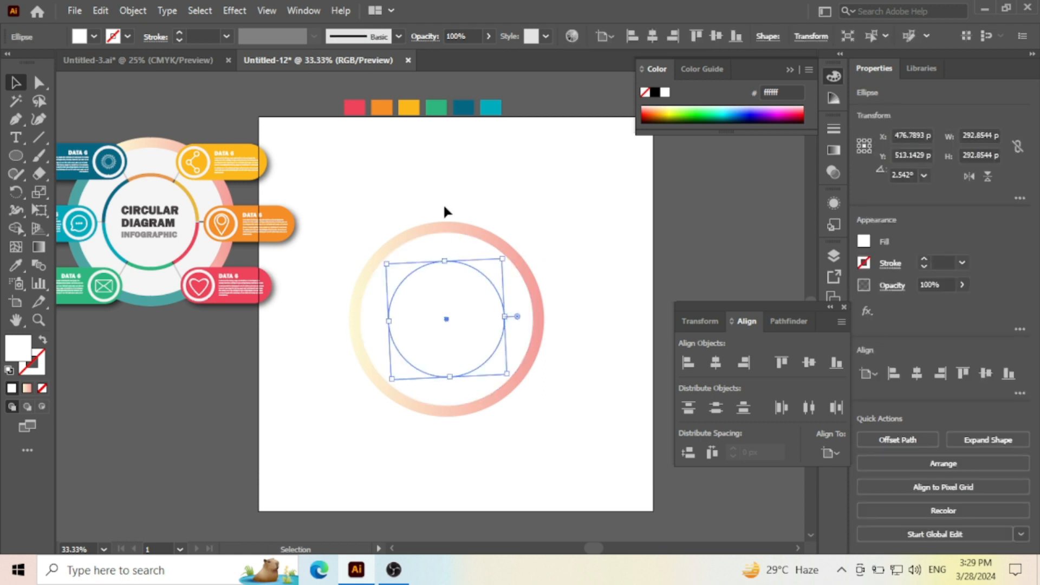
left_click(672, 111)
left_click(574, 203)
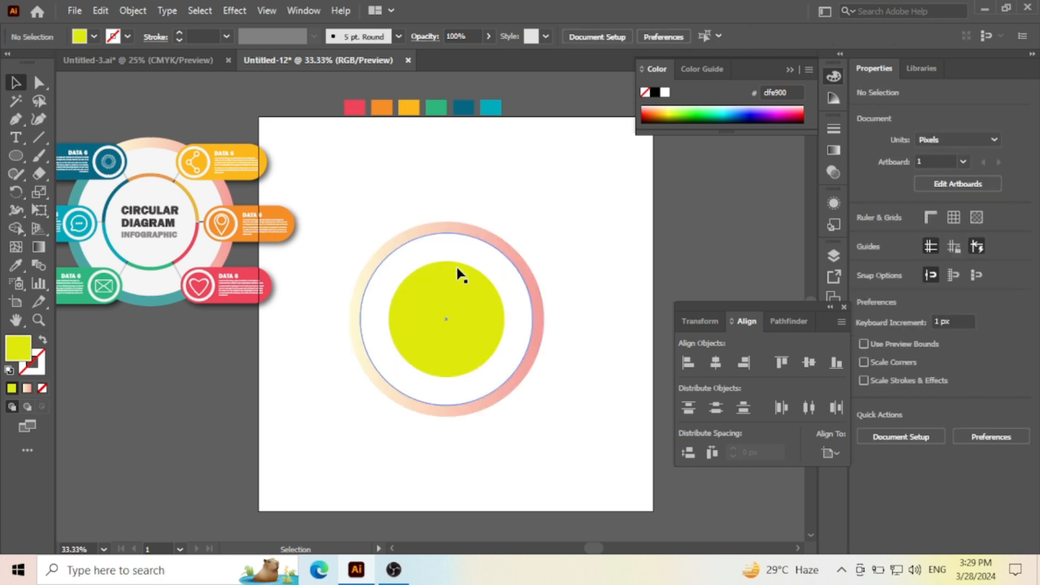
- Copy the yellow-green circle, paste it in front and shrink the copy from its centre to about 235 px
left_click(449, 283)
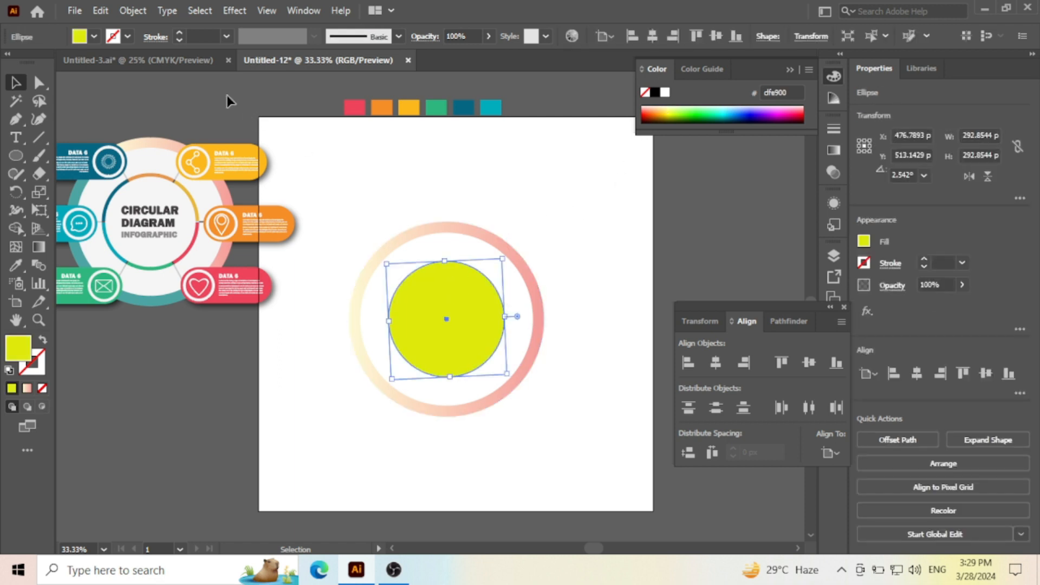
left_click(99, 10)
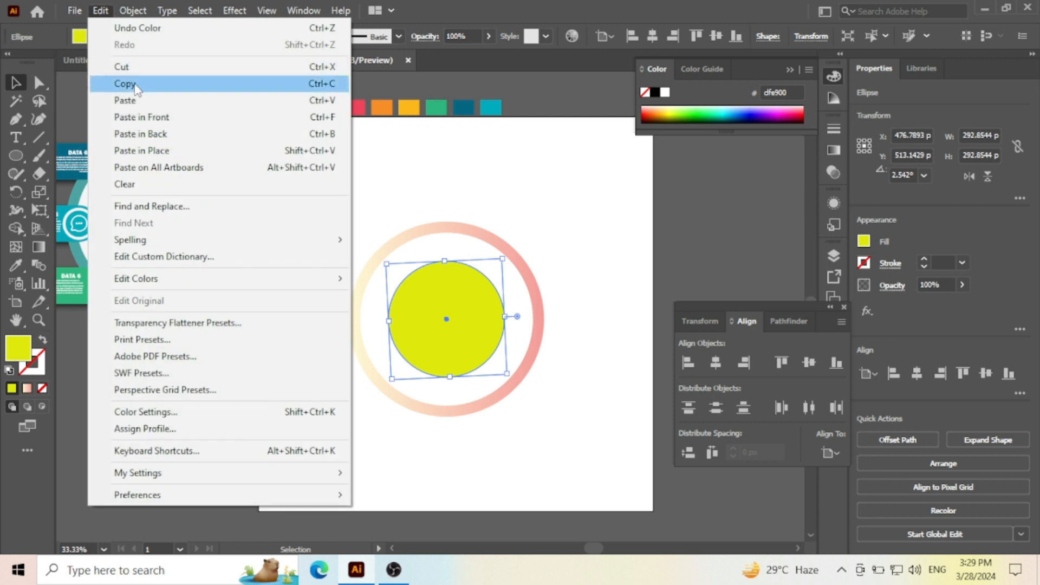
left_click(128, 83)
left_click(107, 12)
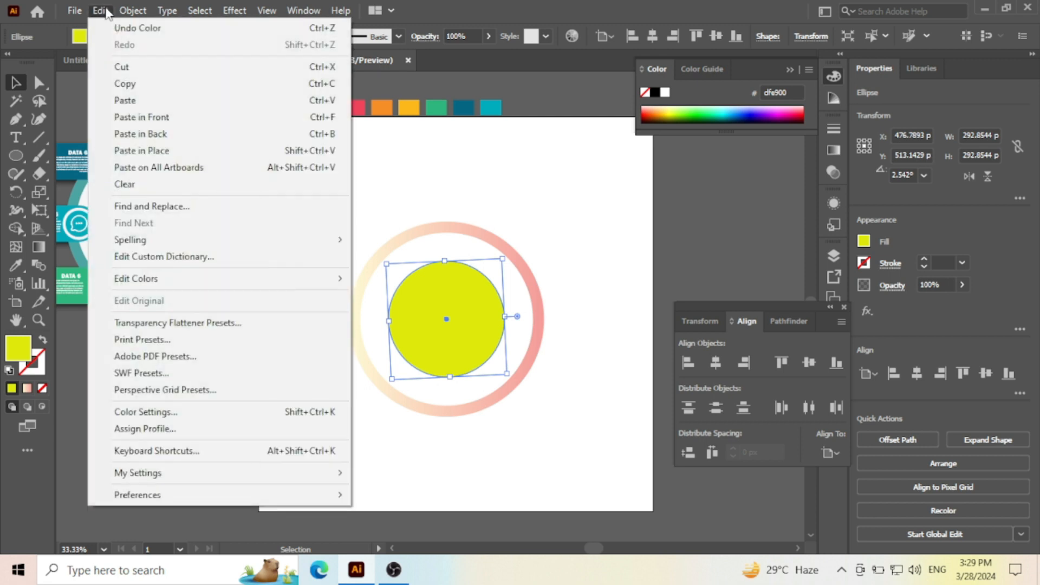
left_click(186, 119)
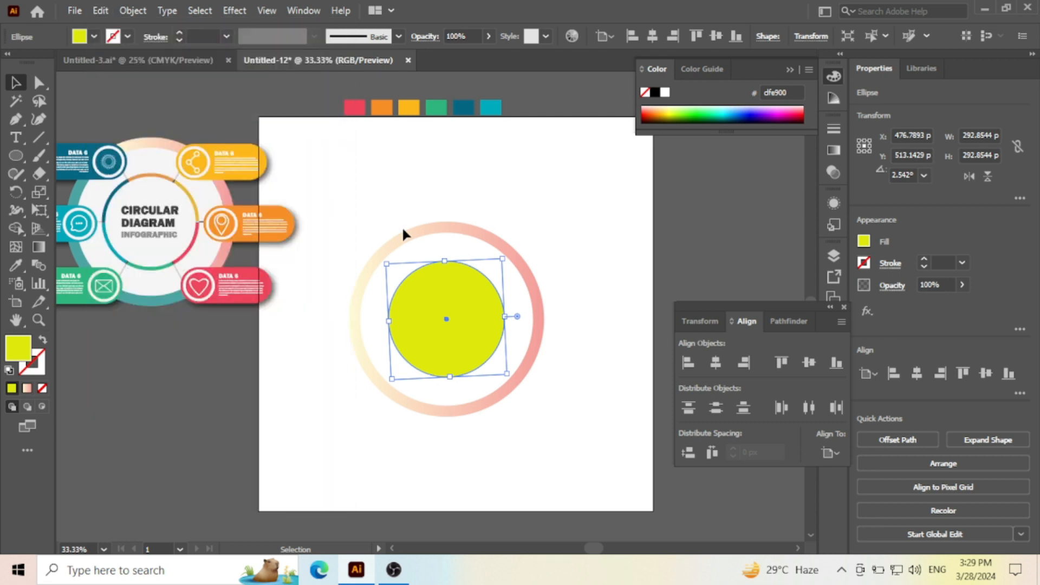
left_click_drag(447, 262, 445, 275)
- Inside the yellow-green ring, resize the innermost white circle from its centre to about 180 px, using the reference infographic as a guide
scroll(170, 228, "up", 4)
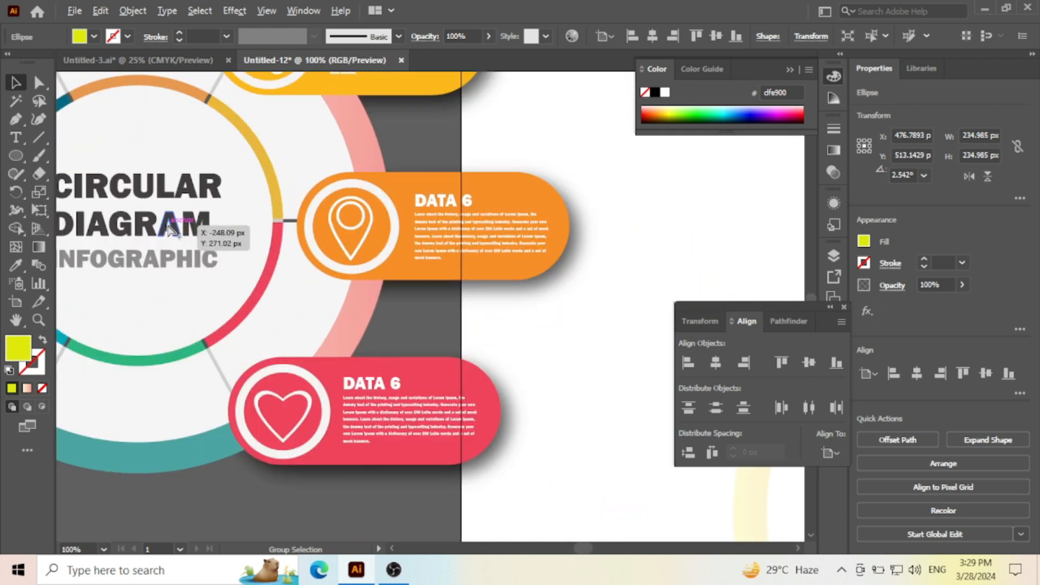
scroll(266, 244, "down", 2)
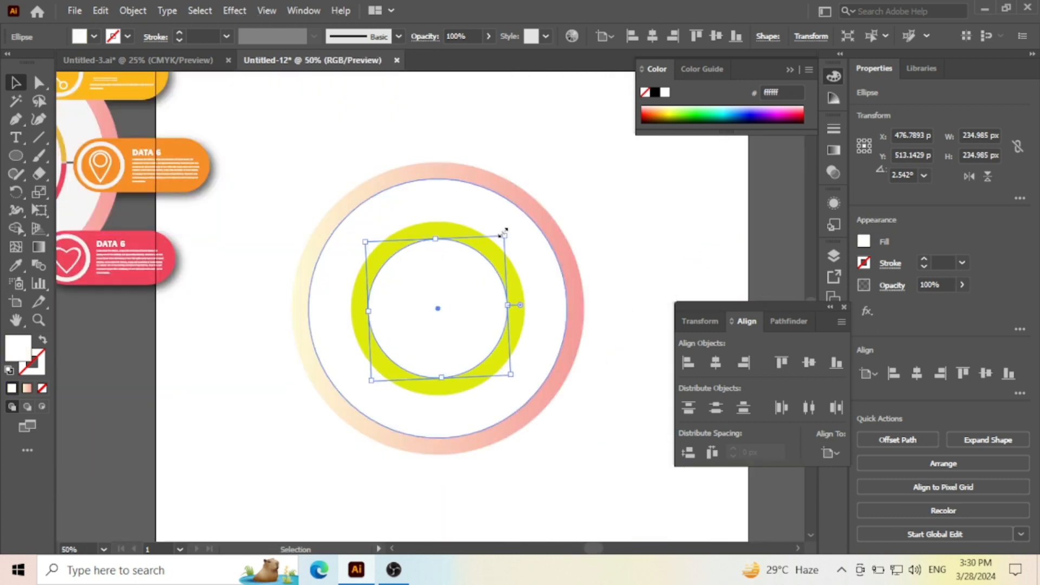
left_click_drag(504, 232, 494, 256)
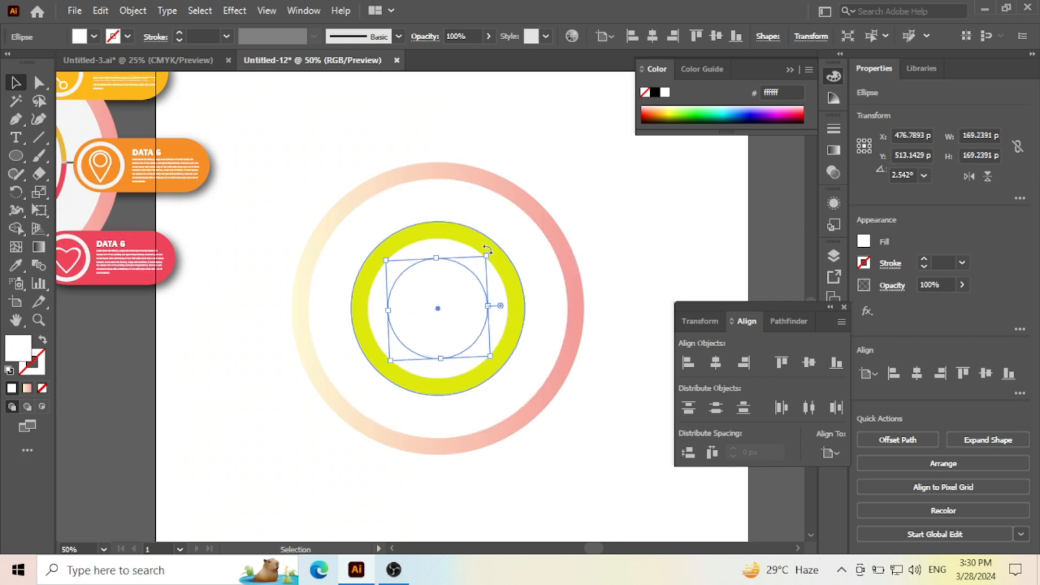
scroll(487, 249, "down", 1)
scroll(459, 278, "up", 1)
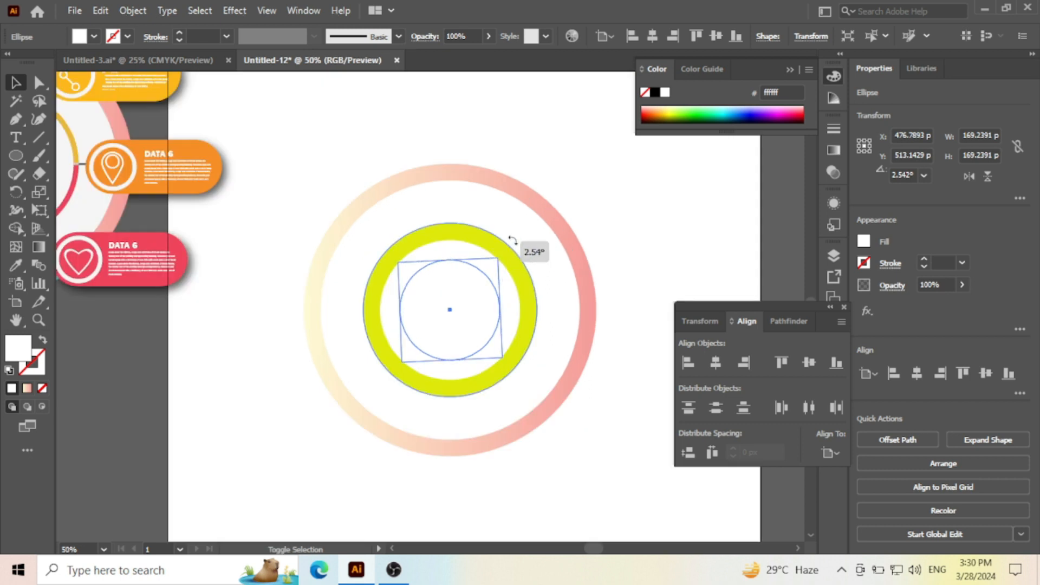
mouse_move(499, 257)
left_mouse_down()
mouse_move(506, 247)
mouse_move(502, 254)
left_mouse_up()
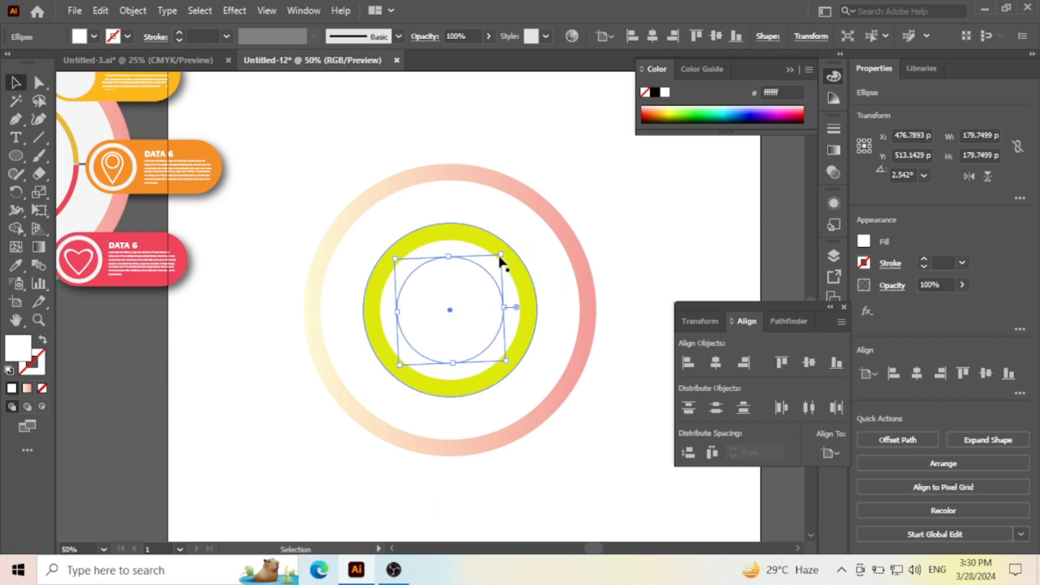
key("Return")
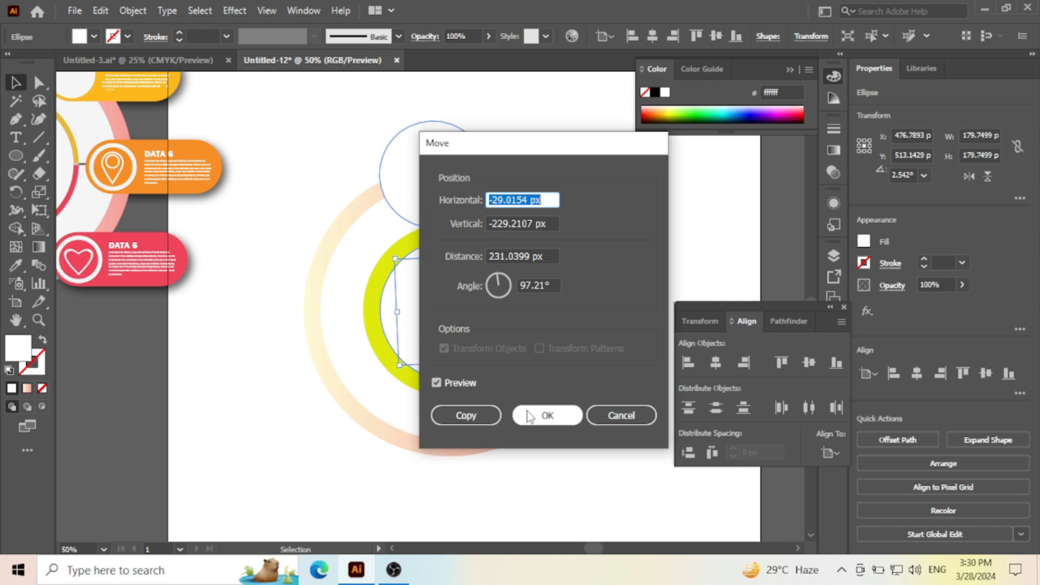
left_click(544, 415)
key("ctrl+z")
key("v")
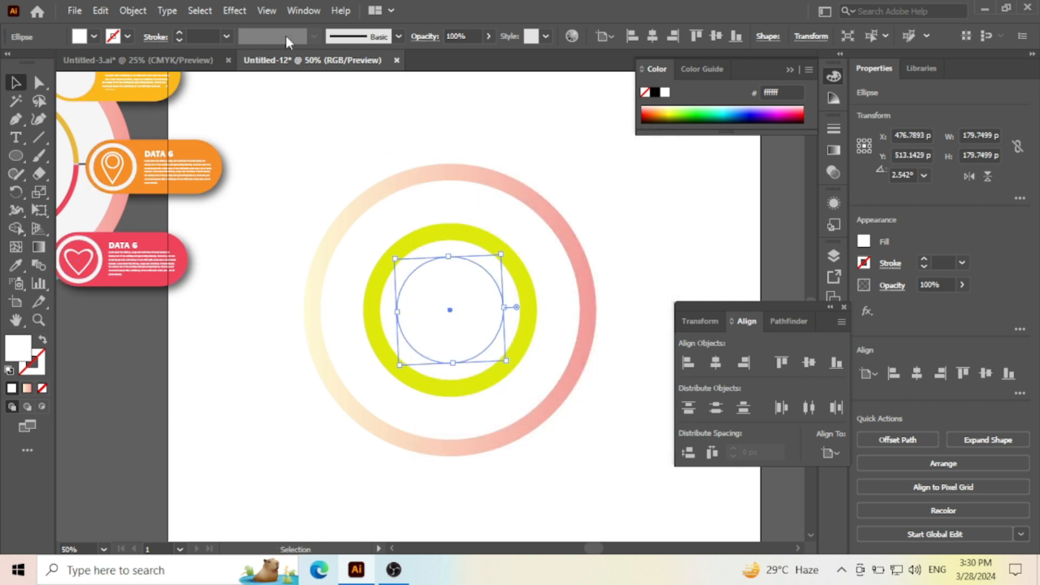
- Apply a drop shadow to the innermost white circle with Normal mode and 60% opacity
left_click(239, 12)
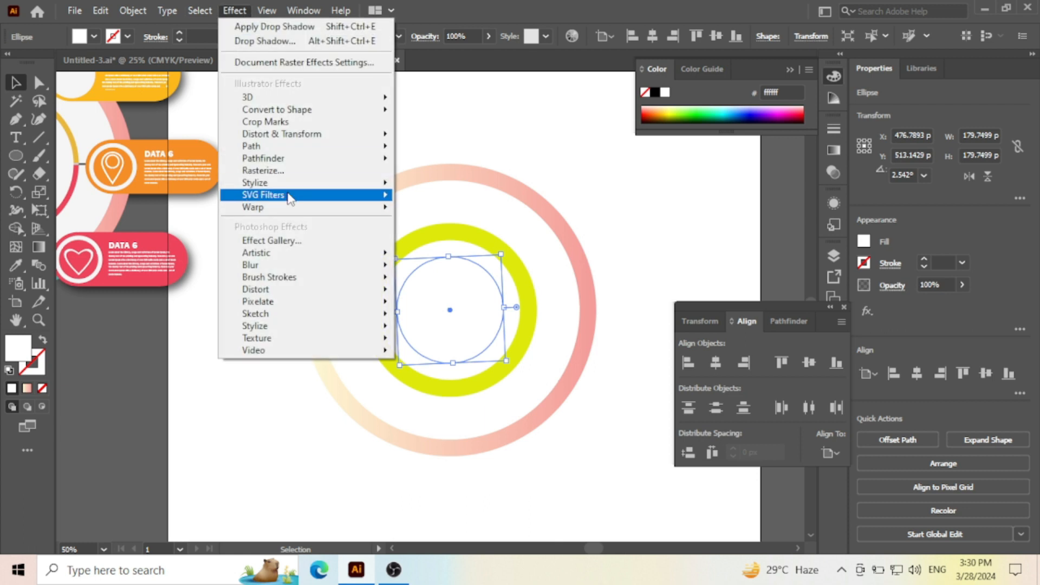
mouse_move(285, 184)
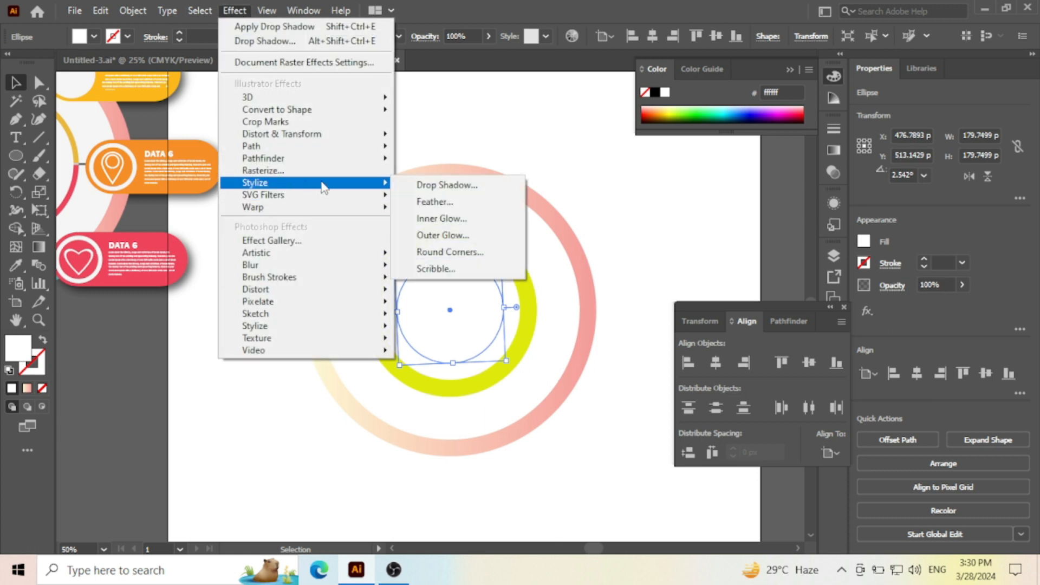
left_click(443, 186)
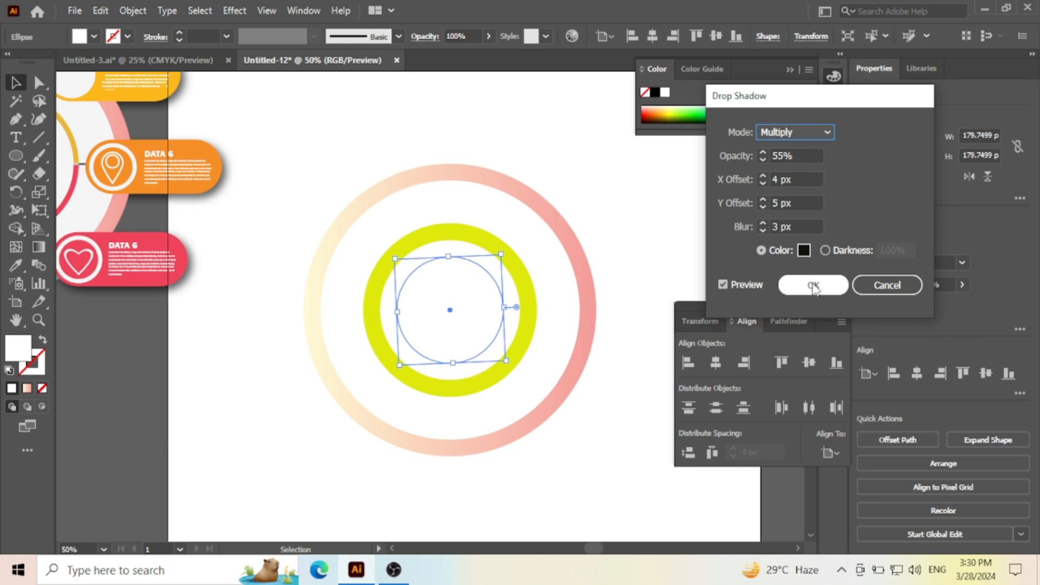
left_click_drag(799, 156, 760, 154)
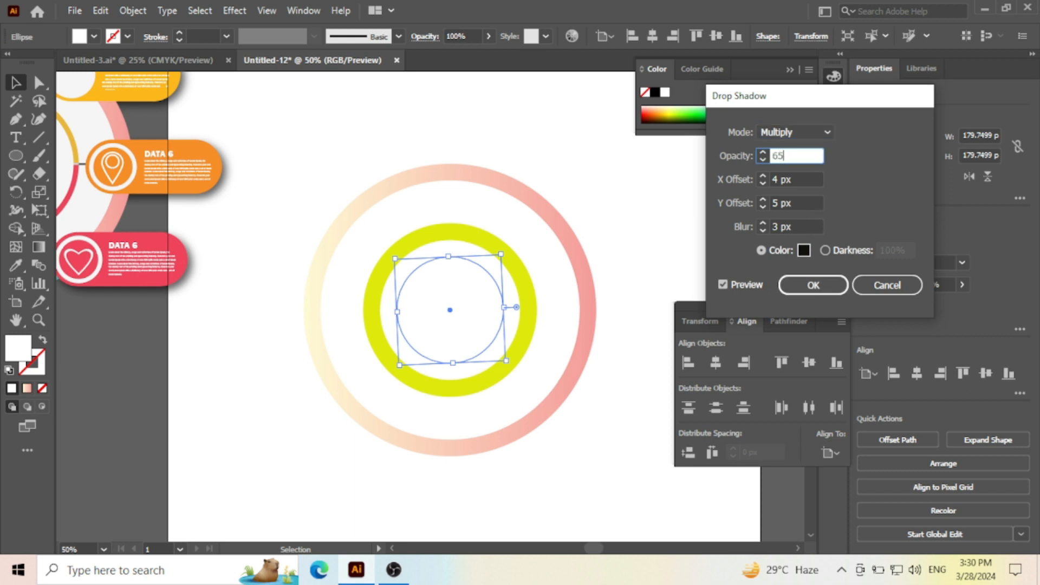
type("65")
left_click(815, 130)
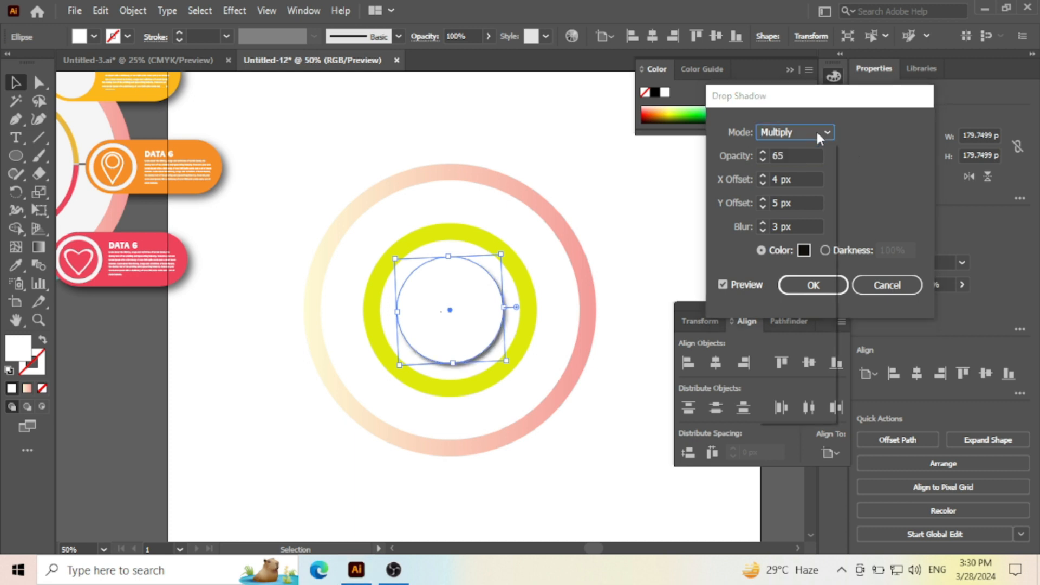
left_click(815, 129)
left_click(816, 131)
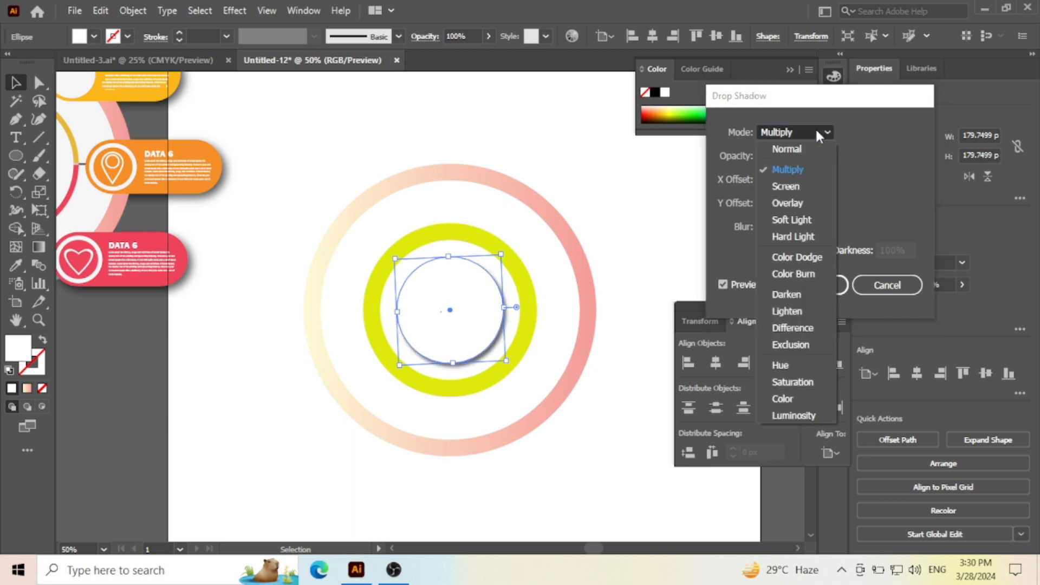
left_click(793, 147)
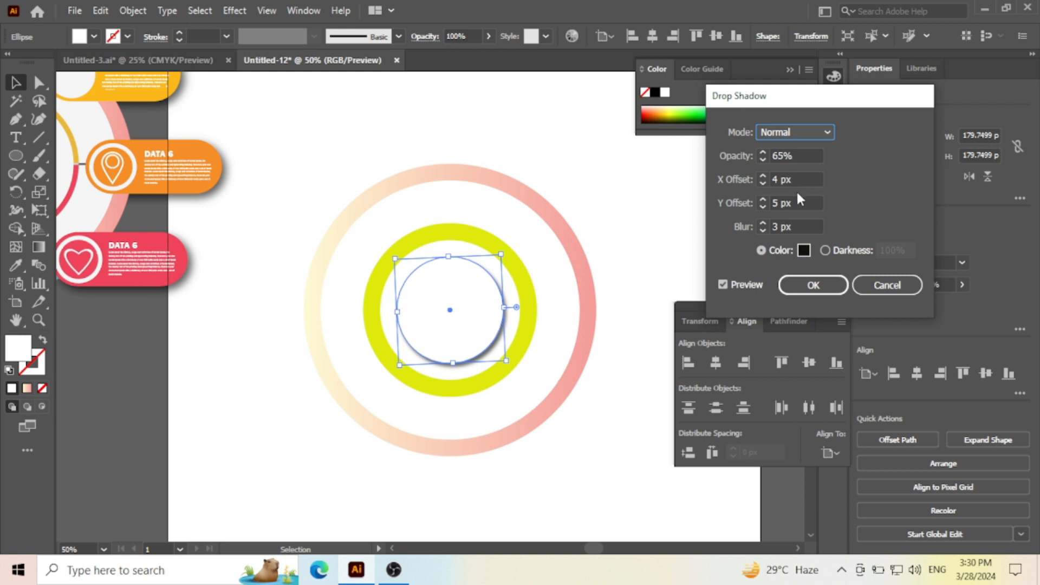
left_click_drag(799, 156, 745, 154)
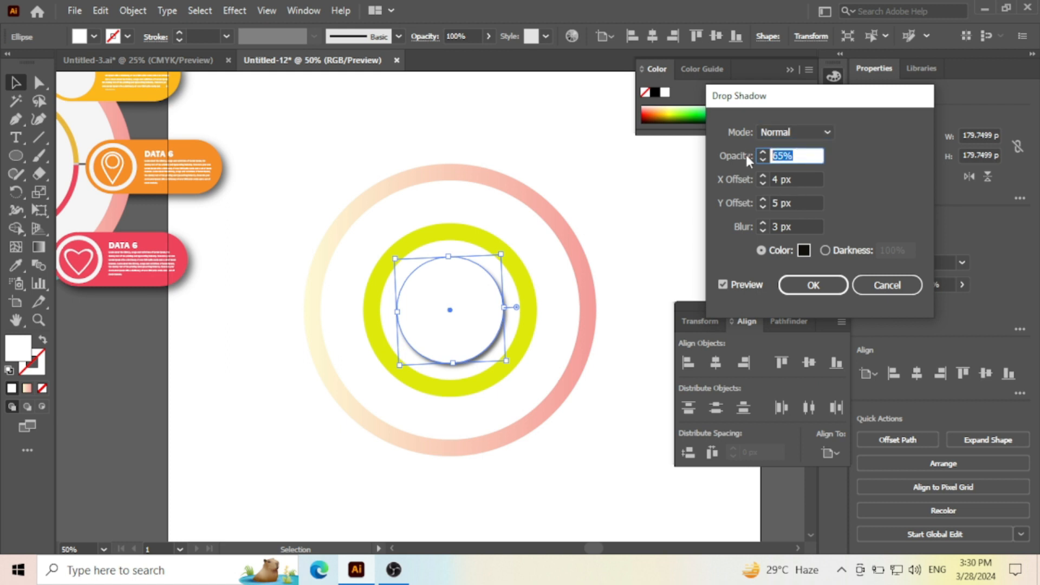
type("60")
key("Return")
left_click(544, 166)
- Draw a vertical line about 788 px long and a horizontal line about 798 px long across the concentric circles
scroll(650, 213, "down", 1)
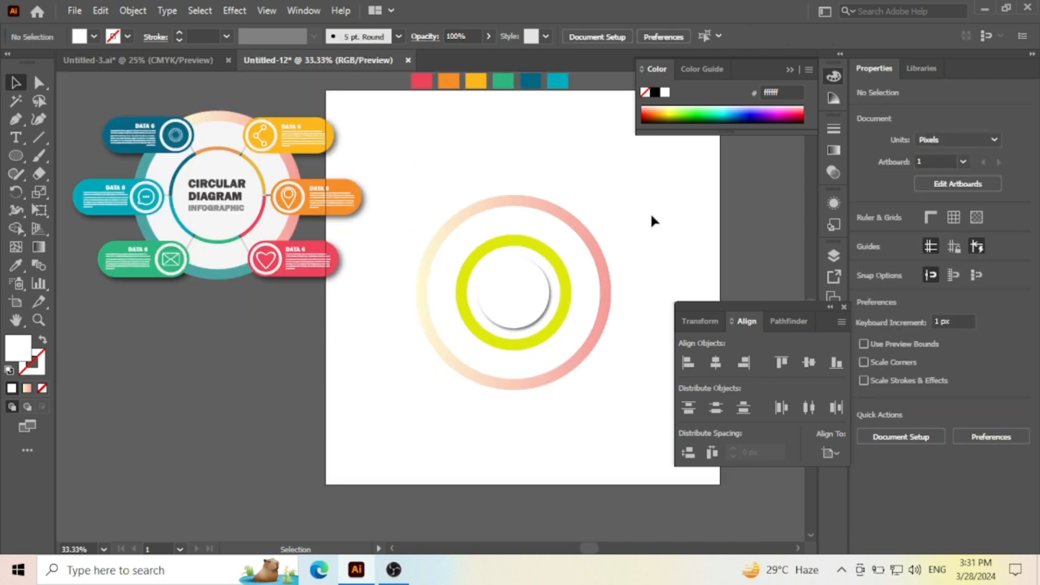
scroll(628, 210, "down", 1)
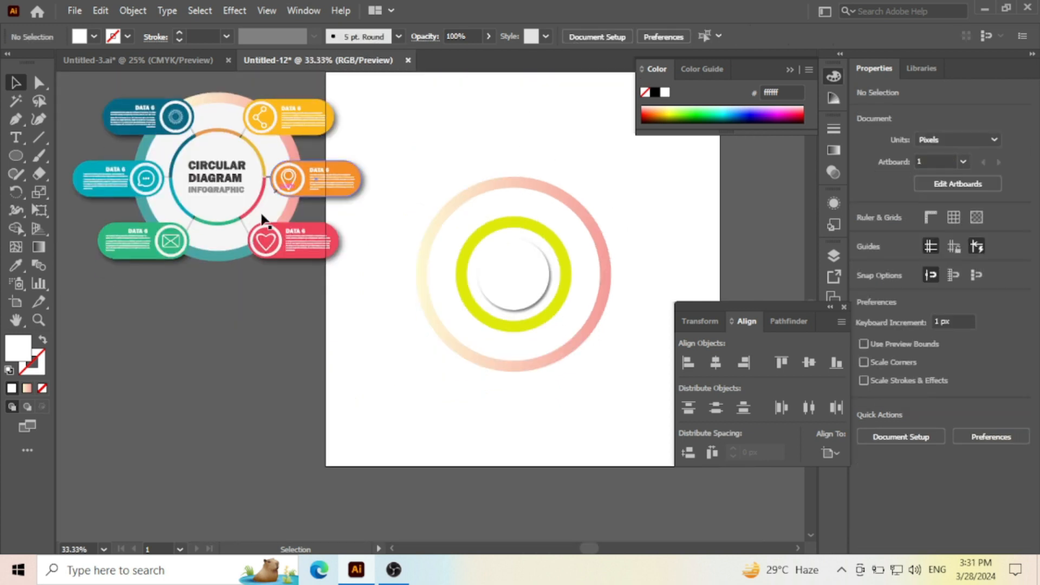
left_click(46, 132)
left_click(82, 136)
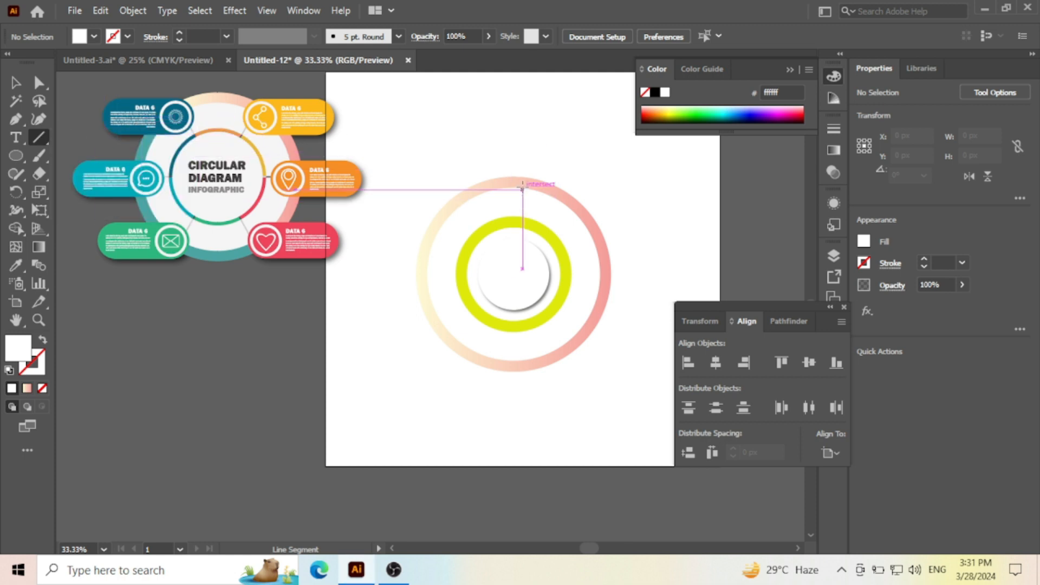
left_click_drag(513, 140, 529, 453)
left_click_drag(371, 264, 686, 264)
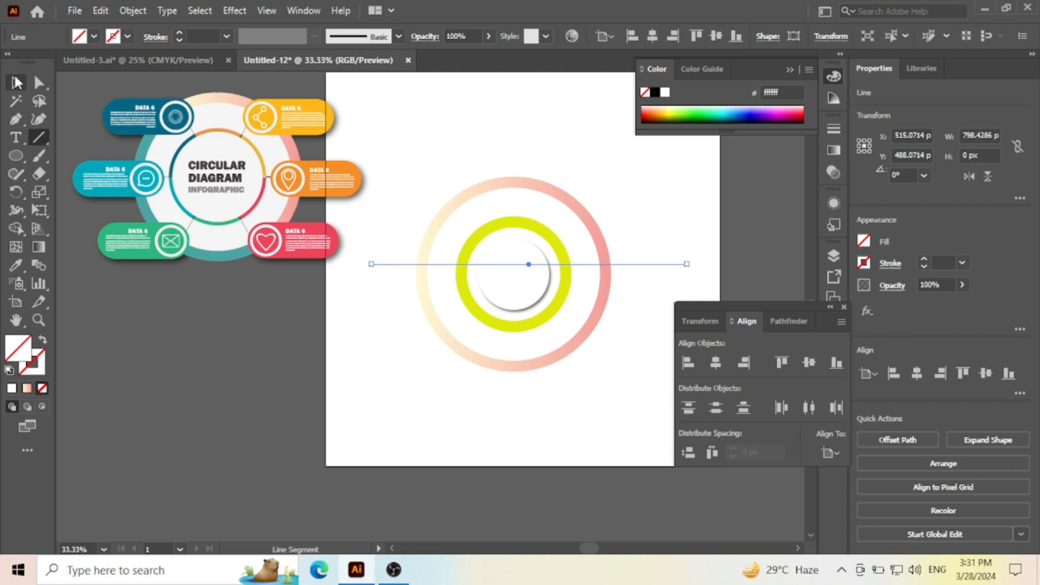
- Give both the vertical and the horizontal line a black 4 pt stroke
left_click(15, 82)
key("ctrl+z")
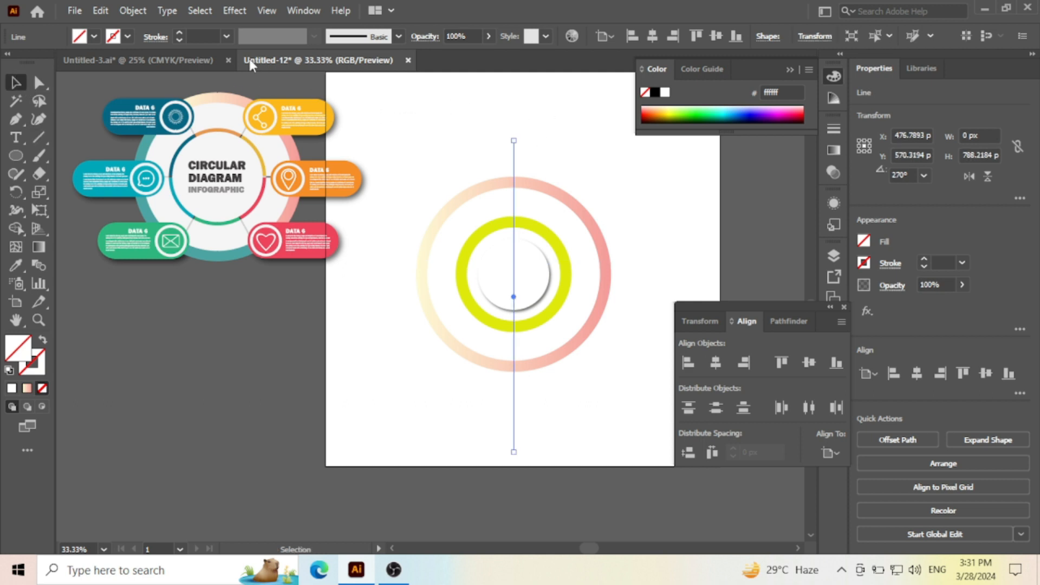
left_click(182, 31)
left_click(182, 31)
left_click(182, 31)
left_click(182, 31)
left_click(182, 32)
left_click(452, 103)
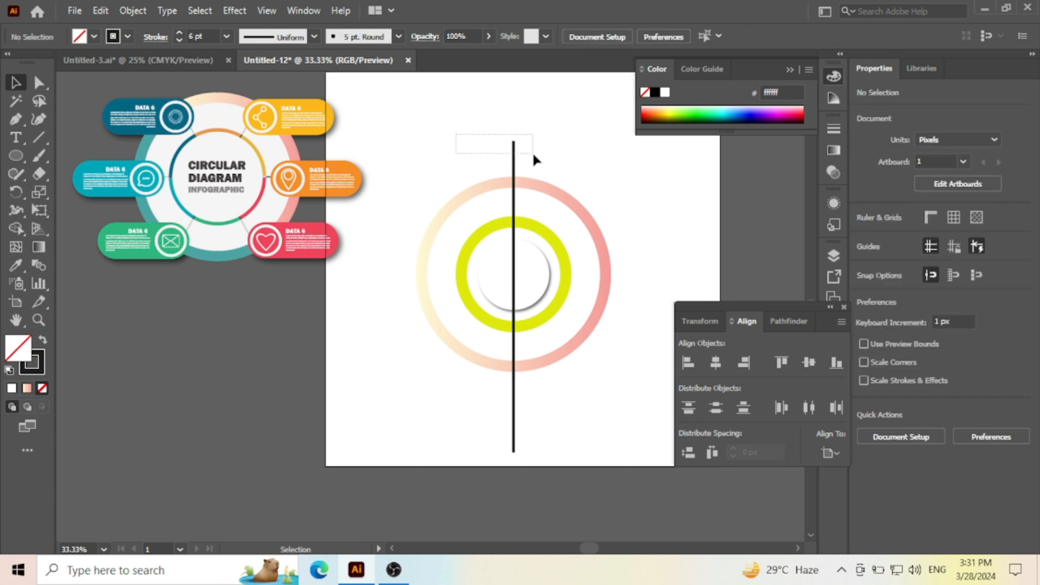
left_click_drag(532, 151, 532, 151)
scroll(521, 209, "up", 2)
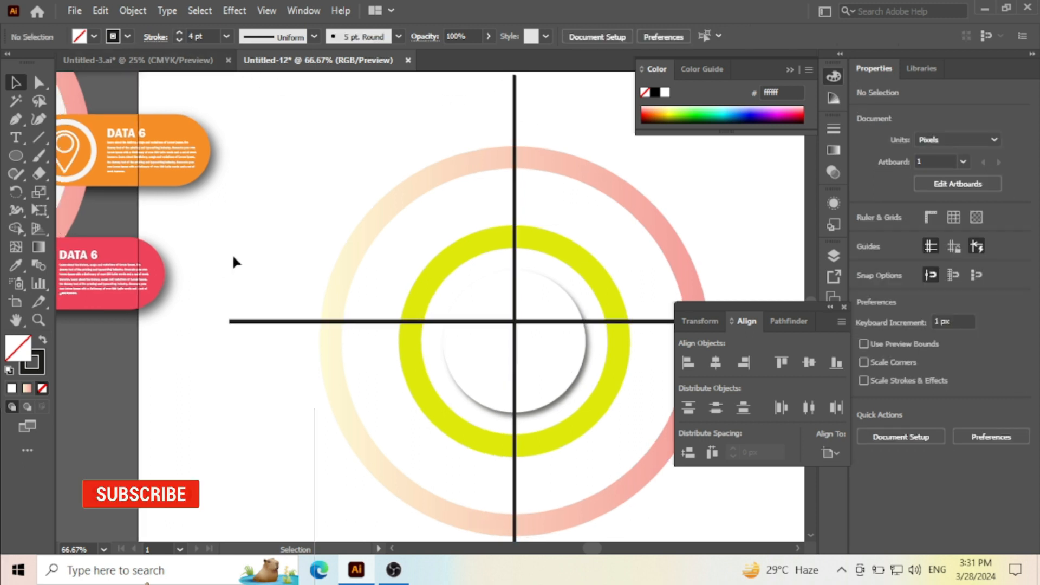
mouse_move(215, 263)
left_mouse_down()
mouse_move(228, 362)
mouse_move(264, 392)
left_mouse_up()
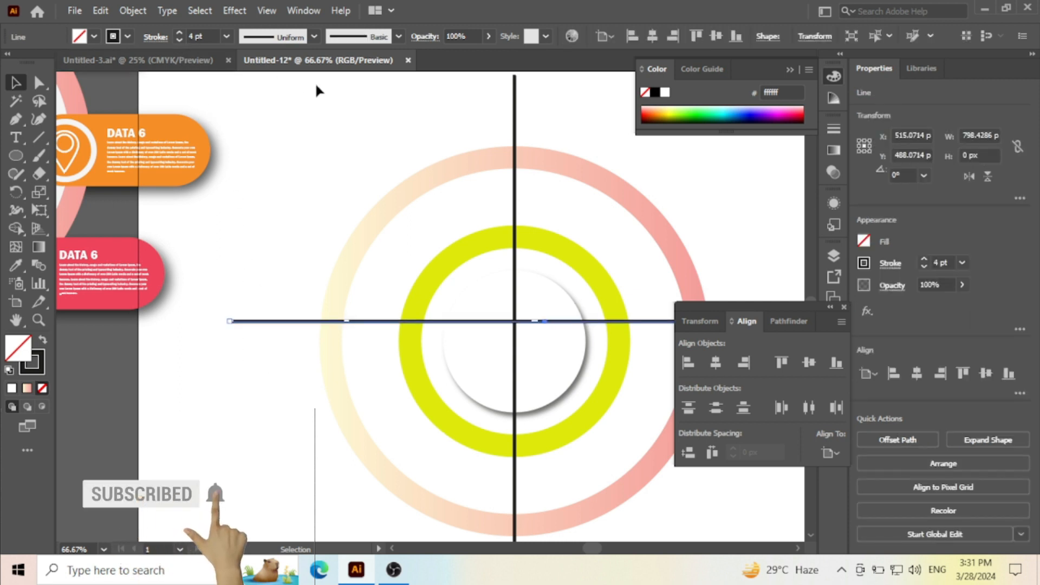
left_click(378, 176)
- Copy the vertical line, paste it in front and rotate the copy to about 299° so it slopes from upper left to lower right
scroll(378, 175, "down", 2)
left_click_drag(402, 117, 479, 148)
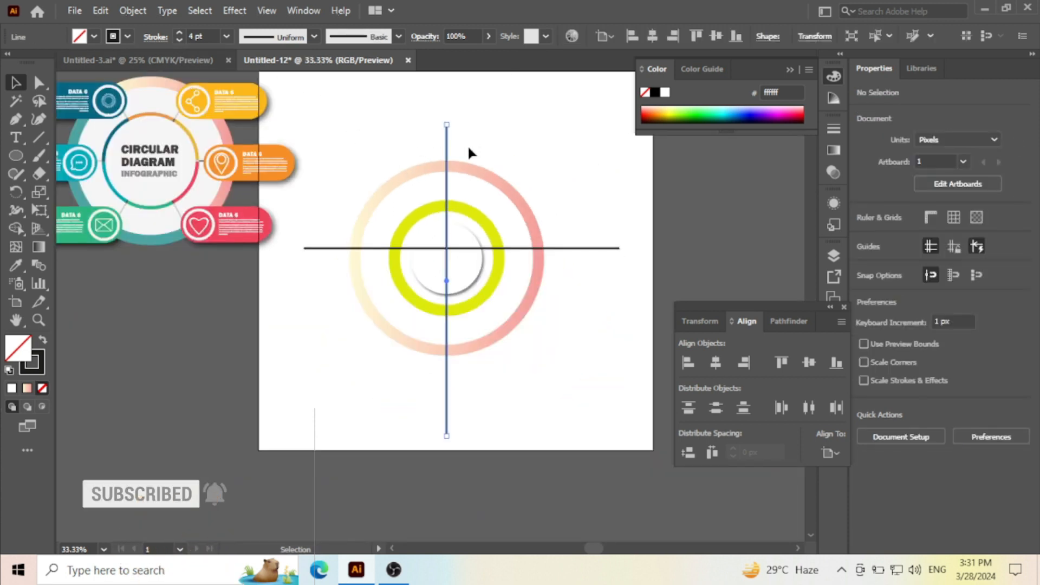
left_click(100, 10)
left_click(128, 83)
left_click(100, 10)
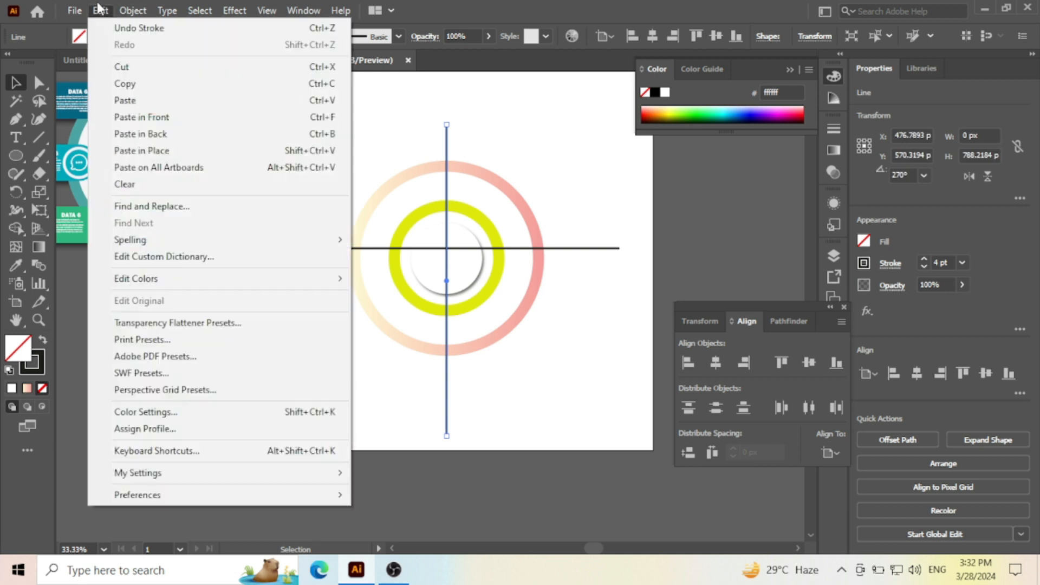
left_click(163, 117)
left_click_drag(451, 435, 536, 447)
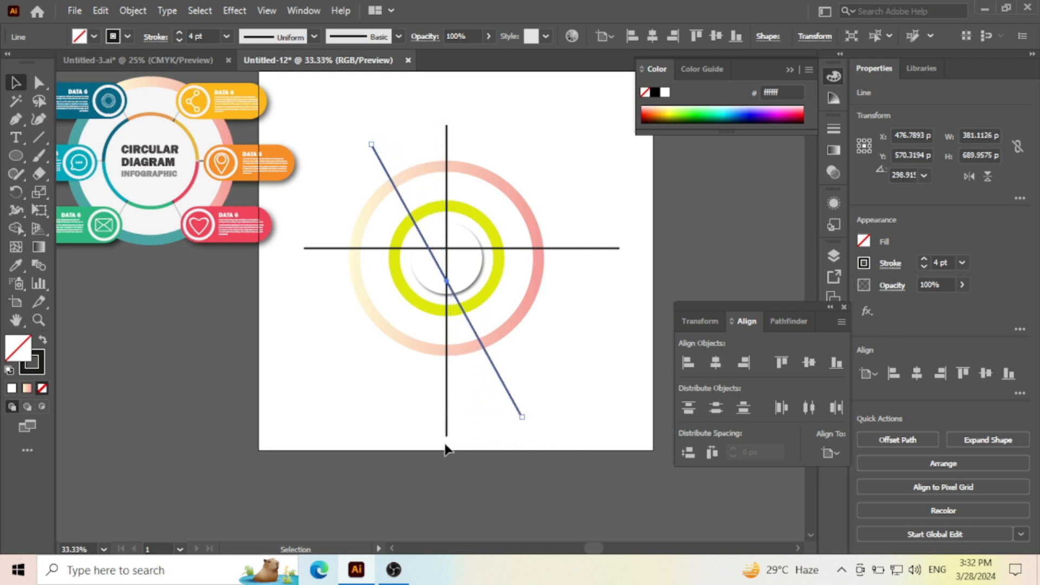
- Rotate the original vertical line to about 247° so it forms the opposite diagonal across the circles
scroll(447, 436, "up", 2)
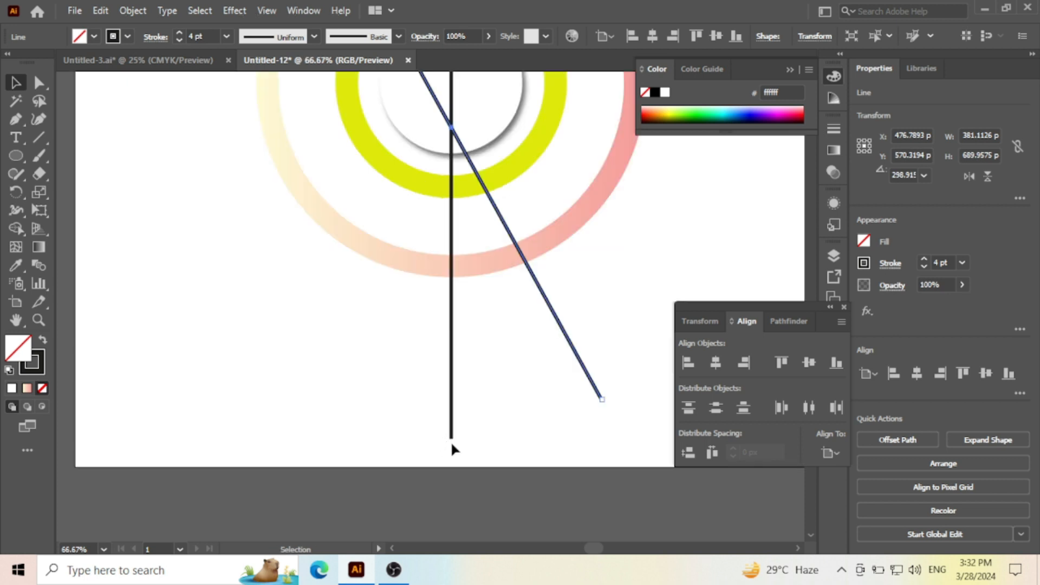
left_click(451, 436)
left_click_drag(437, 451, 414, 400)
scroll(464, 453, "down", 1)
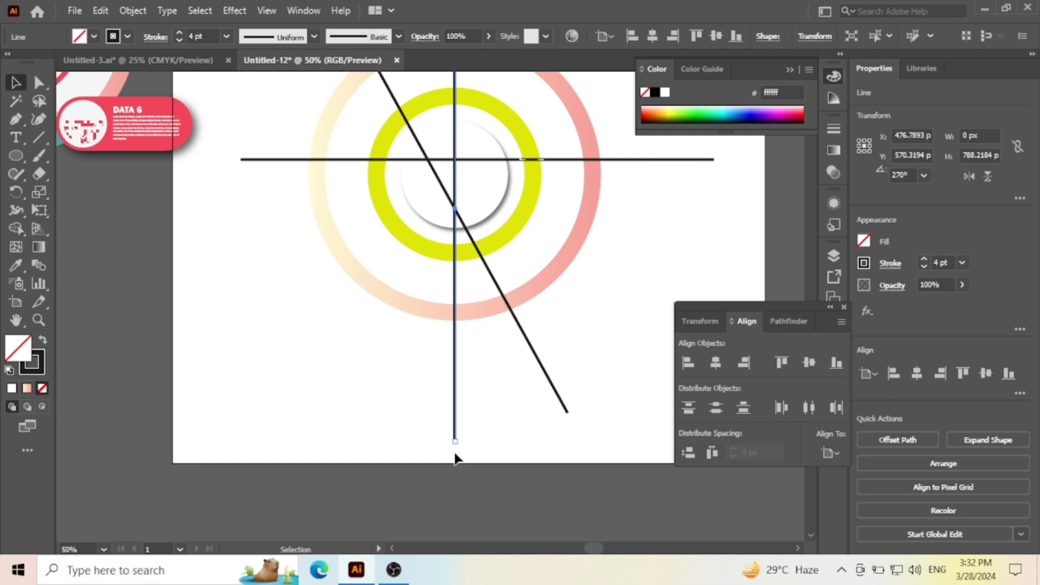
left_click_drag(456, 447, 359, 427)
scroll(440, 402, "down", 1)
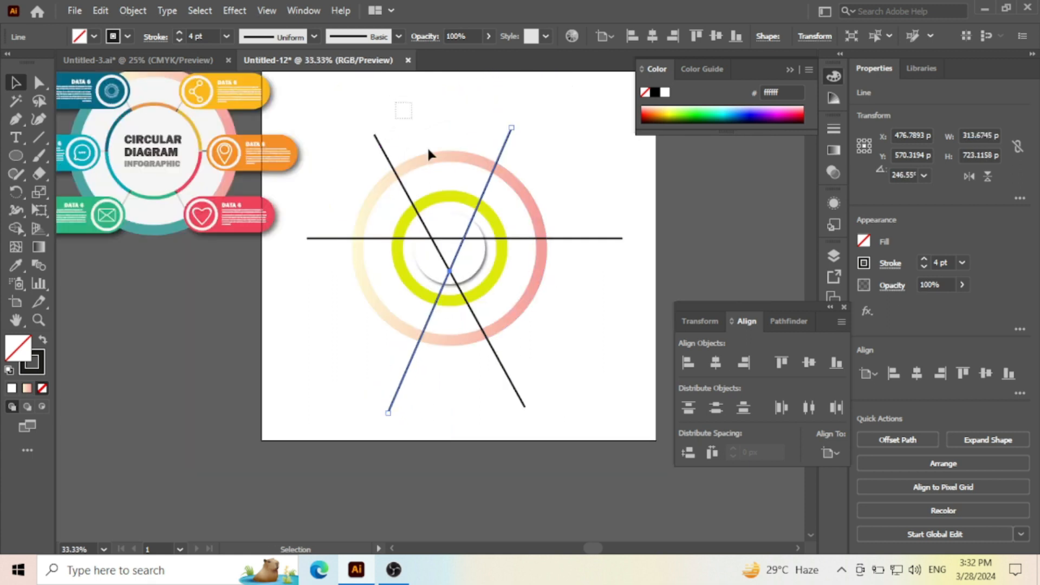
- Align all circles and lines to a common centre, both vertically and horizontally
key("ctrl+a")
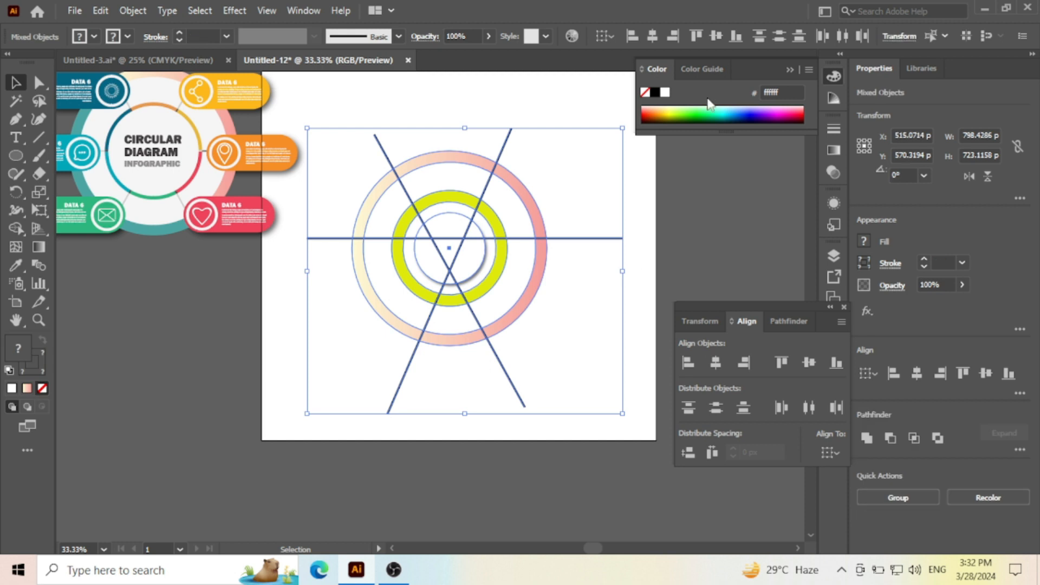
left_click(716, 36)
left_click(652, 36)
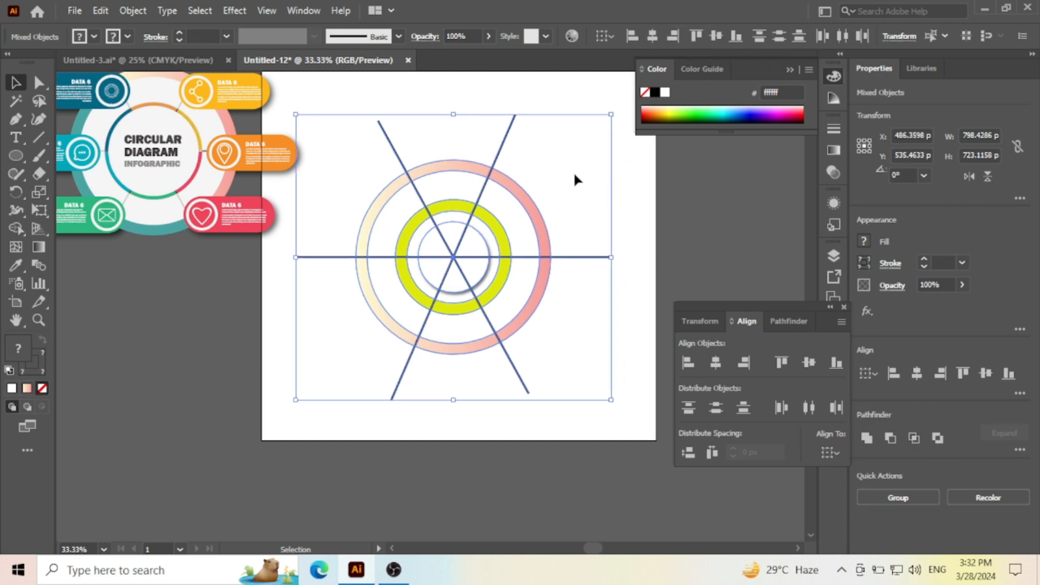
left_click(577, 149)
- Rotate both diagonal lines slightly closer to horizontal for more even sectors, turning the upper-left to lower-right one to about 305°
left_click_drag(498, 83, 558, 140)
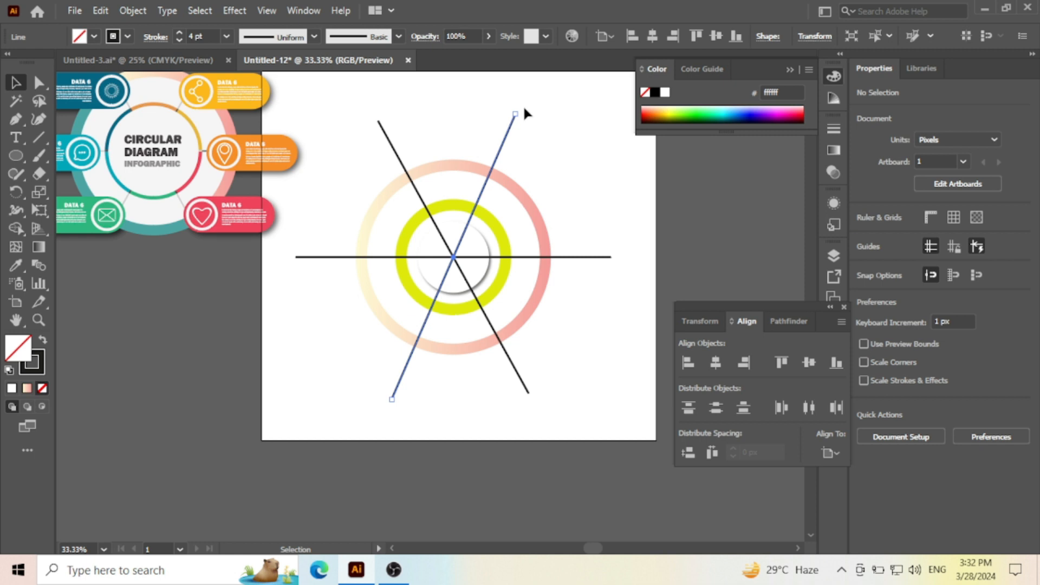
left_click_drag(518, 103, 538, 116)
left_click_drag(382, 138, 354, 146)
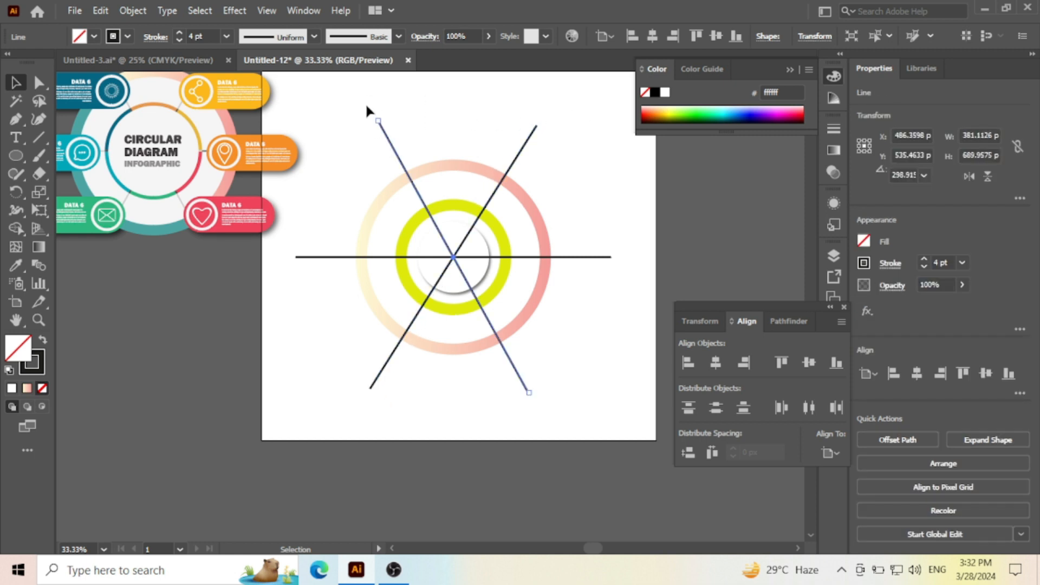
left_click_drag(370, 111, 354, 118)
left_click_drag(438, 110, 567, 372)
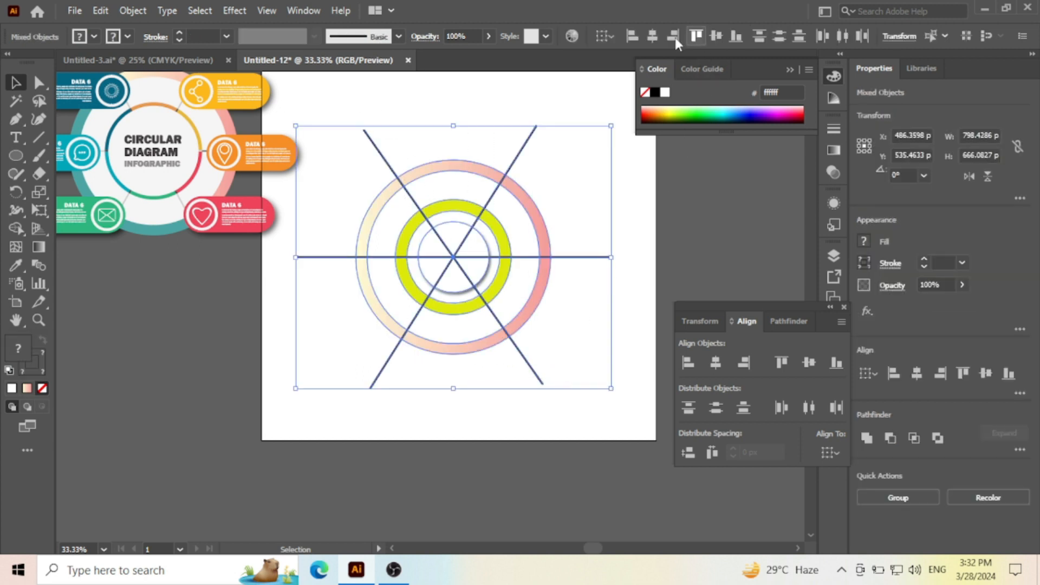
left_click(564, 171)
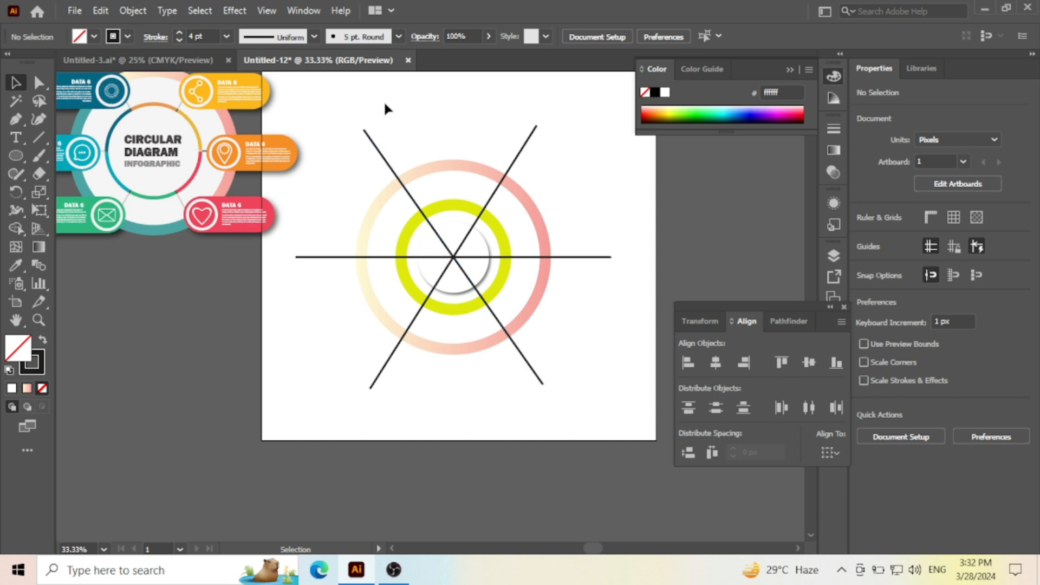
- Select the three crossing lines and expand their fill and stroke into shapes
left_click_drag(356, 157, 356, 158)
left_click(297, 257, "shift")
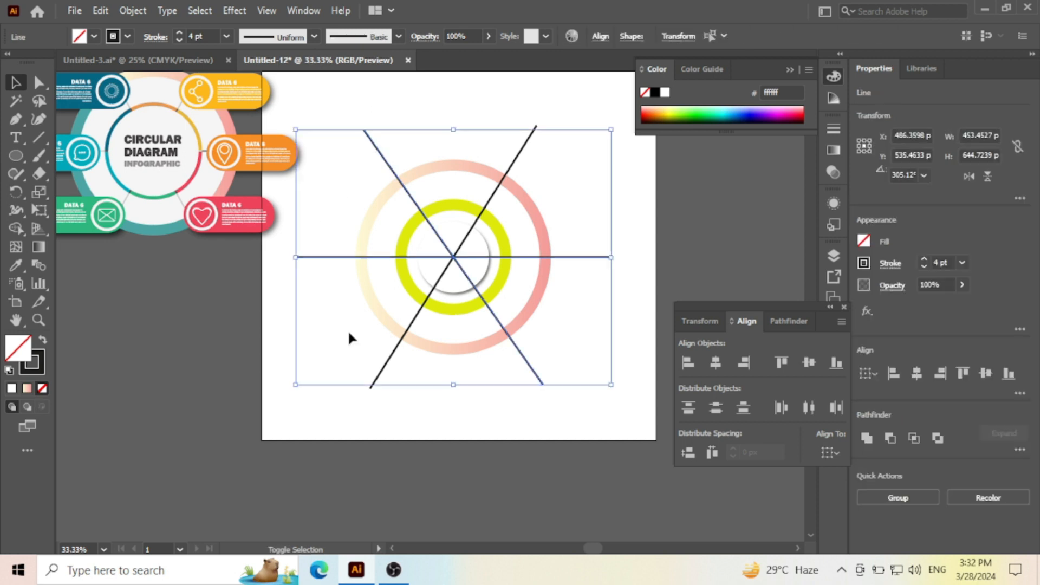
left_click_drag(383, 387, 399, 401)
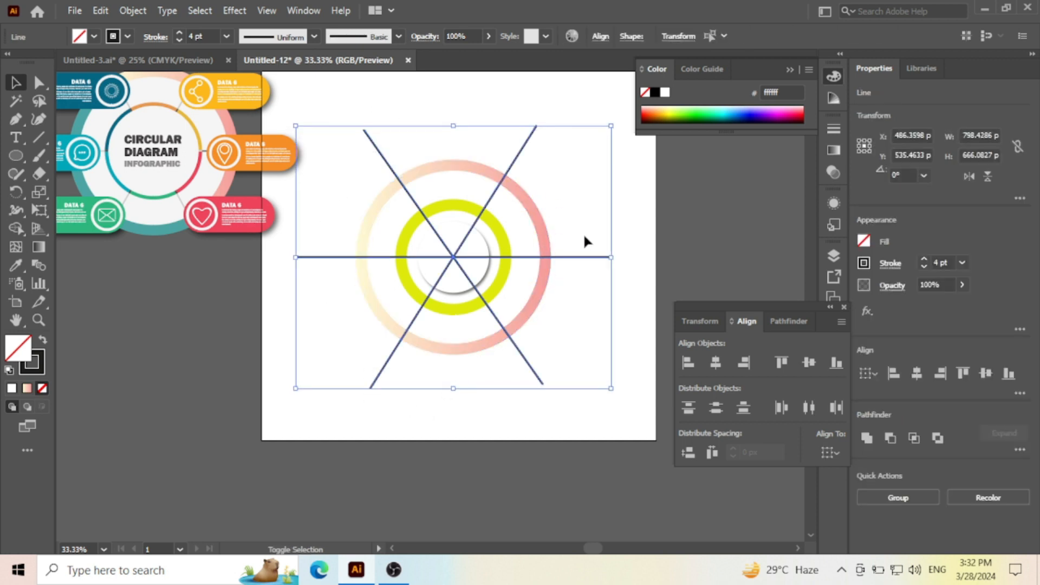
left_click_drag(580, 257, 629, 254)
key("ctrl+z")
left_click(139, 11)
left_click(205, 184)
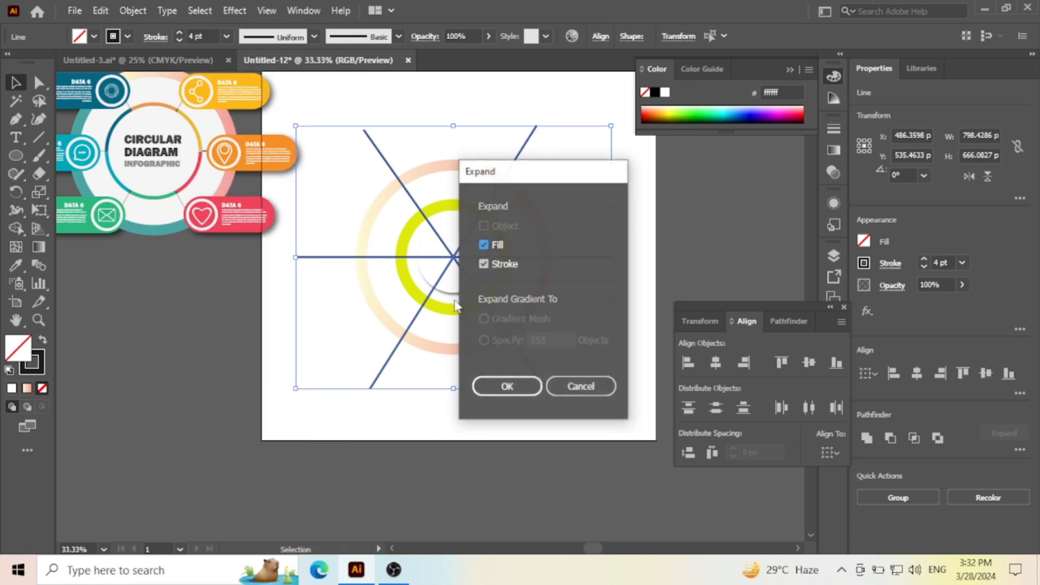
left_click(505, 386)
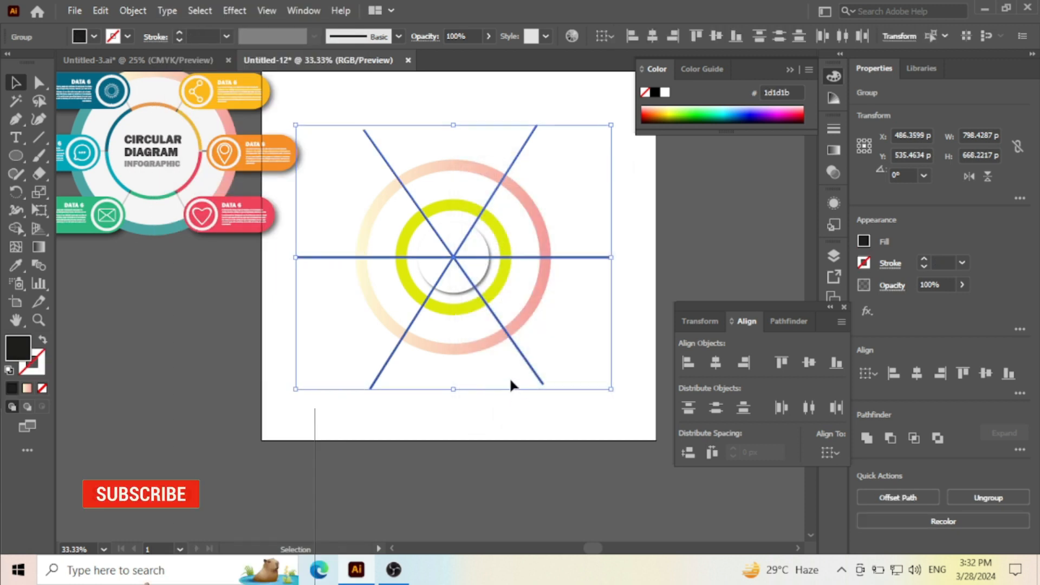
- Try filling the concentric circles and the upper-left to lower-right line with the teal swatch 00adc0, and undo that fill
left_click(520, 382)
left_click_drag(556, 403, 498, 341)
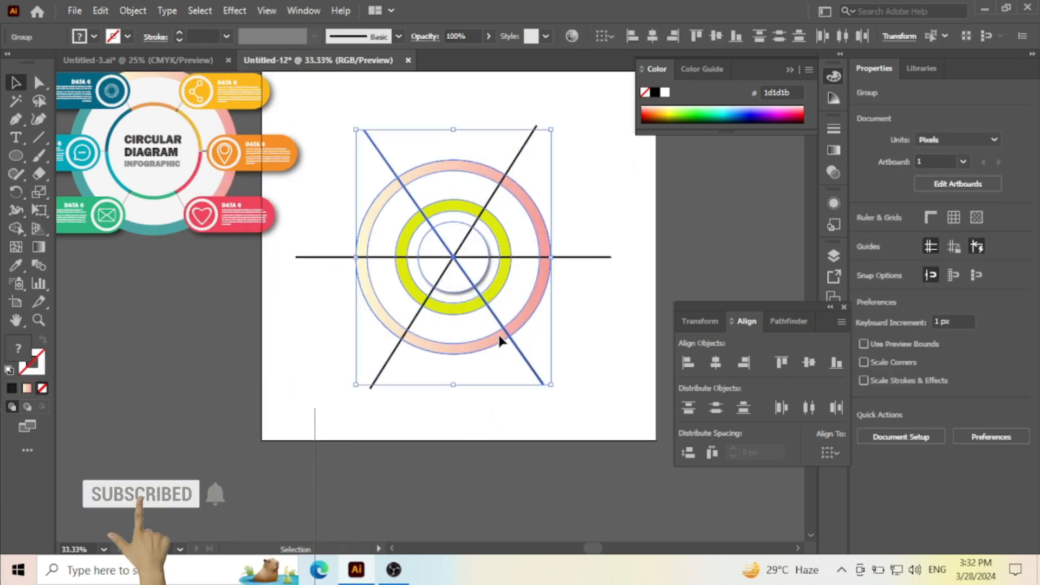
left_click(16, 228)
scroll(428, 391, "up", 3)
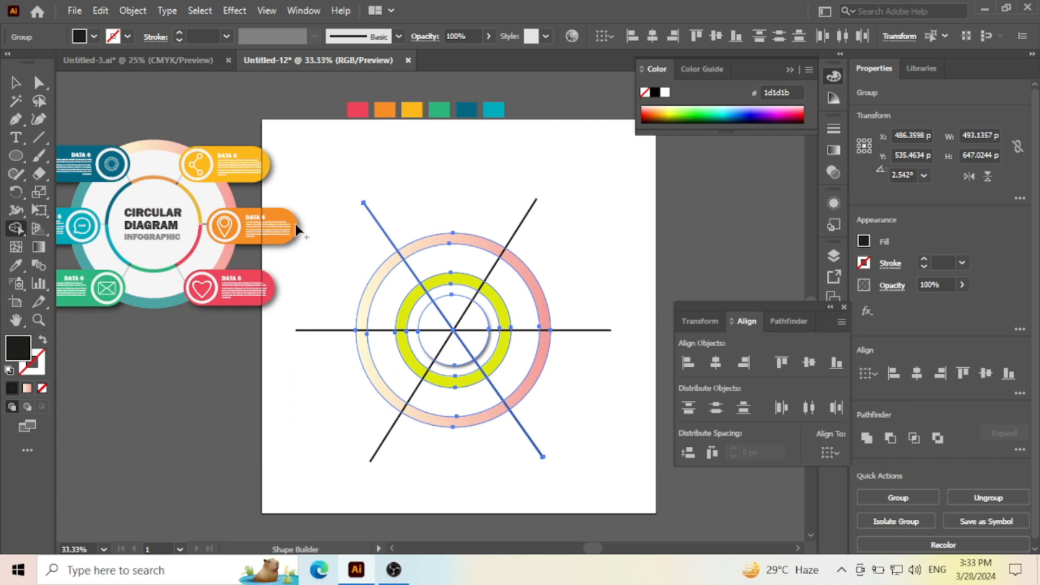
left_click(18, 262)
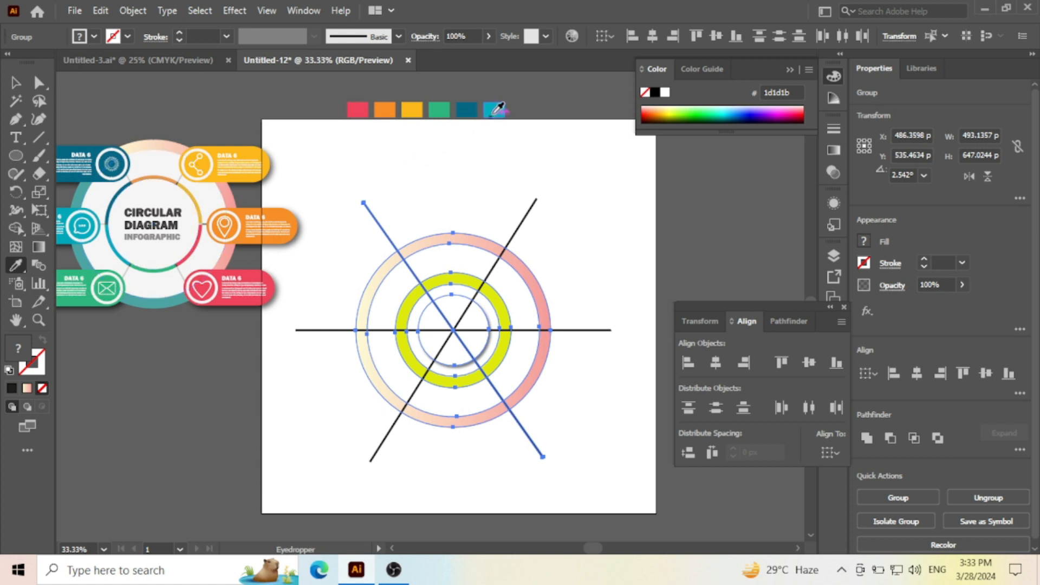
left_click(495, 110)
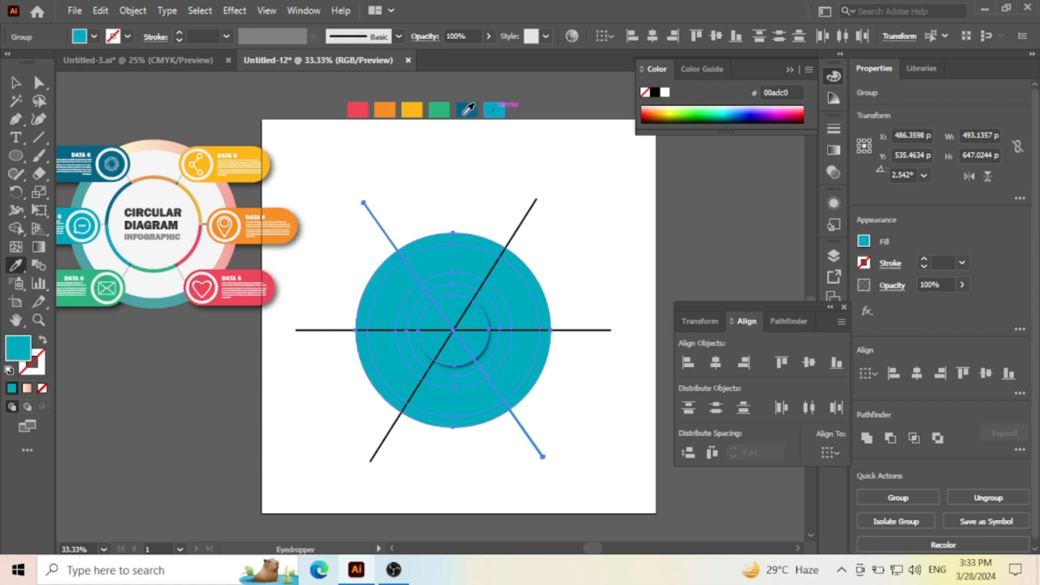
left_click(15, 82)
left_click(428, 215)
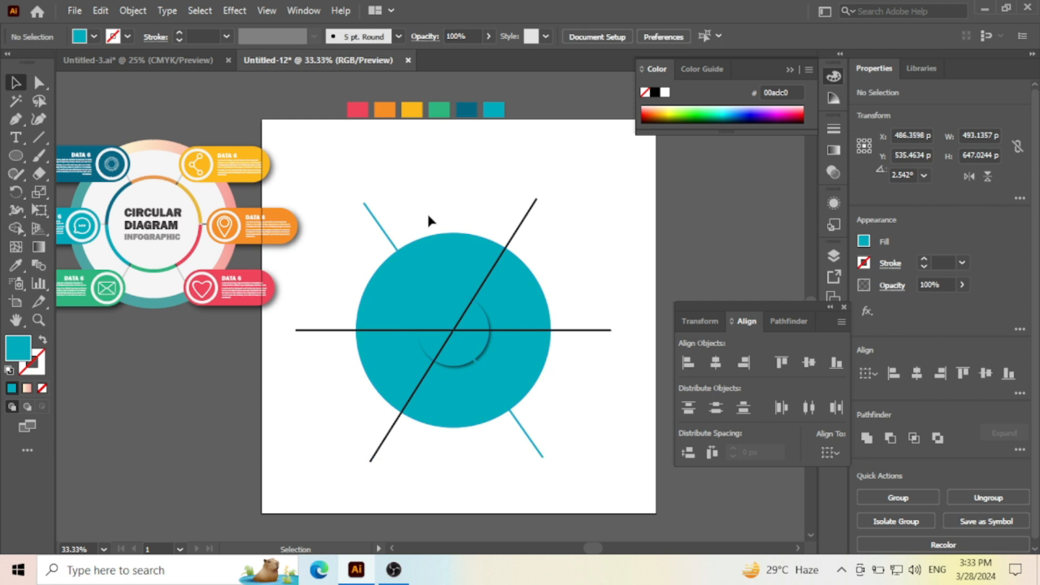
key("ctrl+z")
- Ungroup the selected circles and diagonal line, and clear the selection
right_click(446, 238)
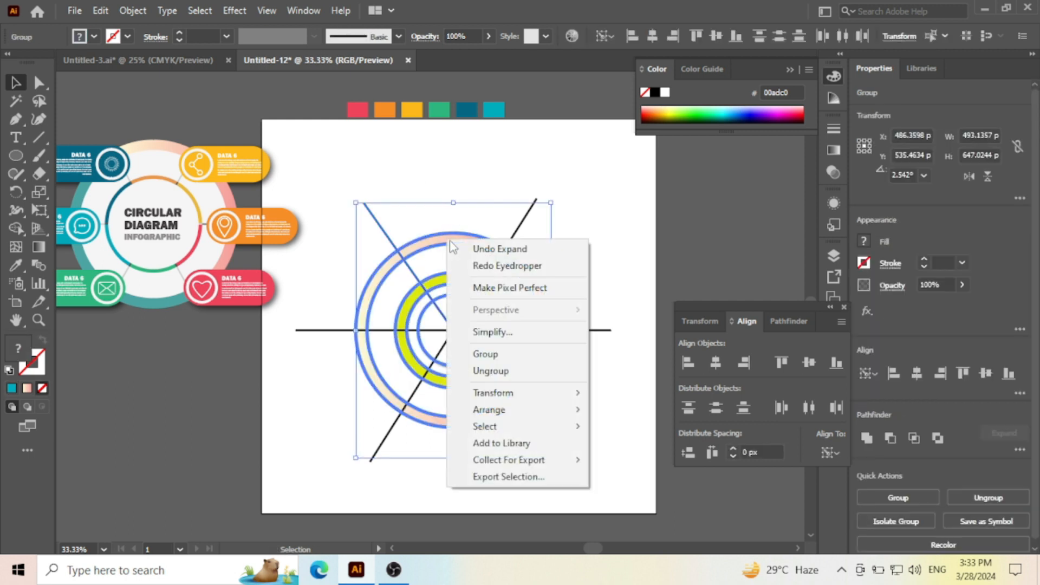
left_click(499, 369)
left_click(632, 389)
- Sample teal 00a8bc from the reference infographic as the current fill colour
key("i")
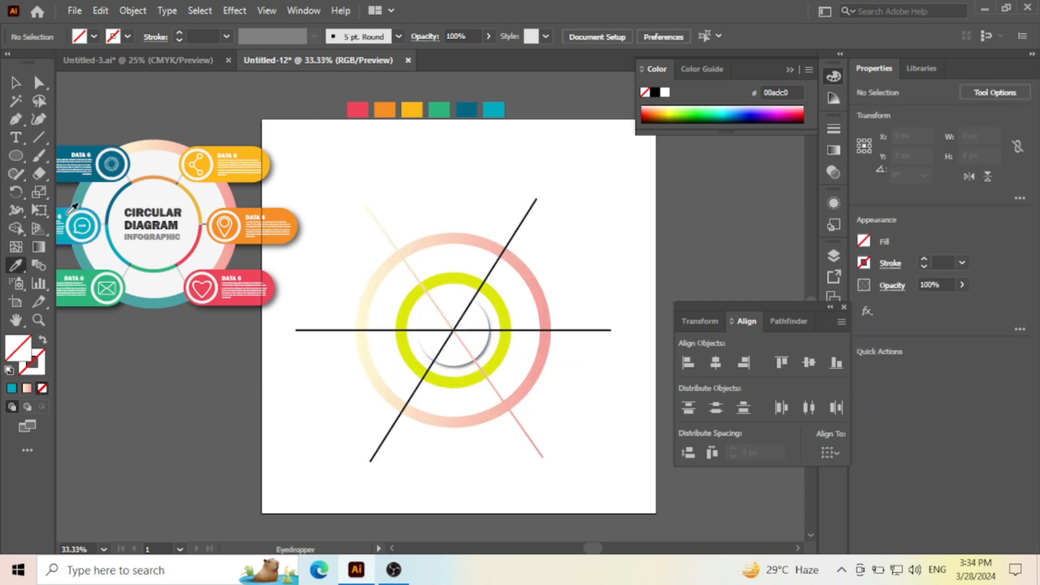
left_click(75, 207)
left_click(15, 82)
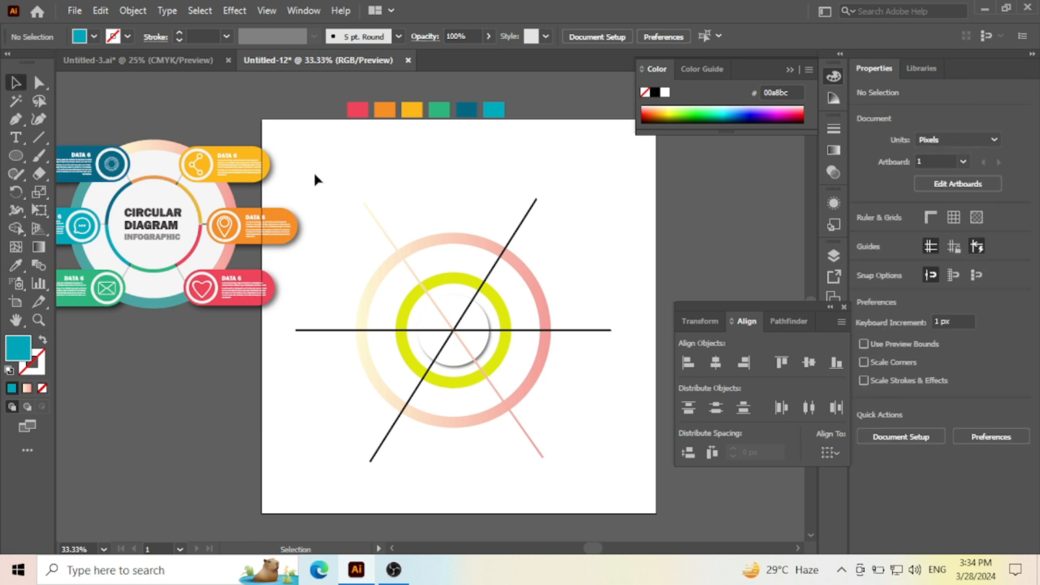
- Use the Shape Builder on the outer ring and diagonal line to fill the ring's lower-left half with blue 329bb7
left_click(385, 249)
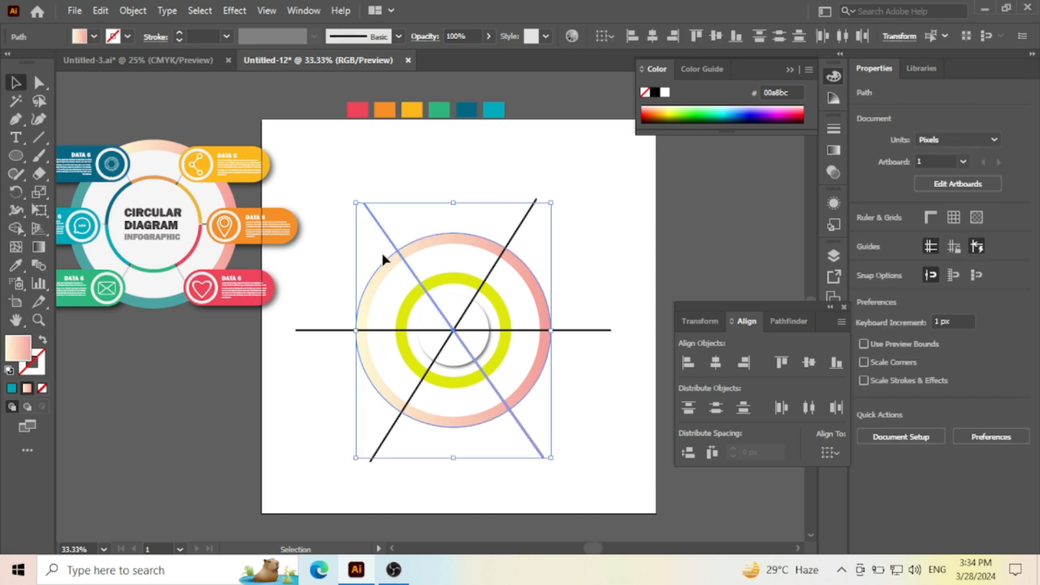
left_click(21, 224)
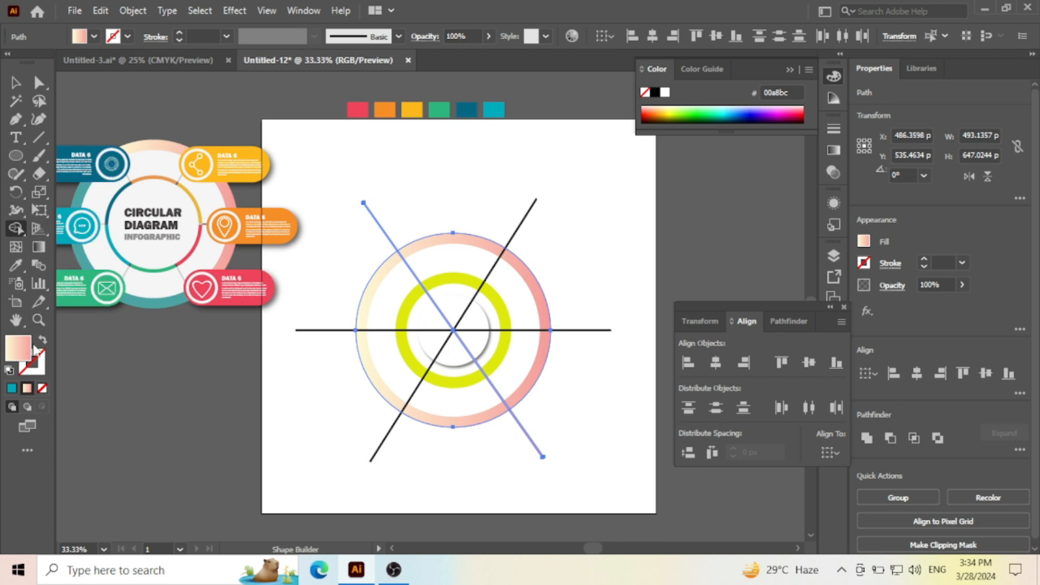
mouse_move(718, 216)
left_mouse_down()
mouse_move(719, 187)
mouse_move(636, 147)
left_mouse_up()
left_click(857, 100)
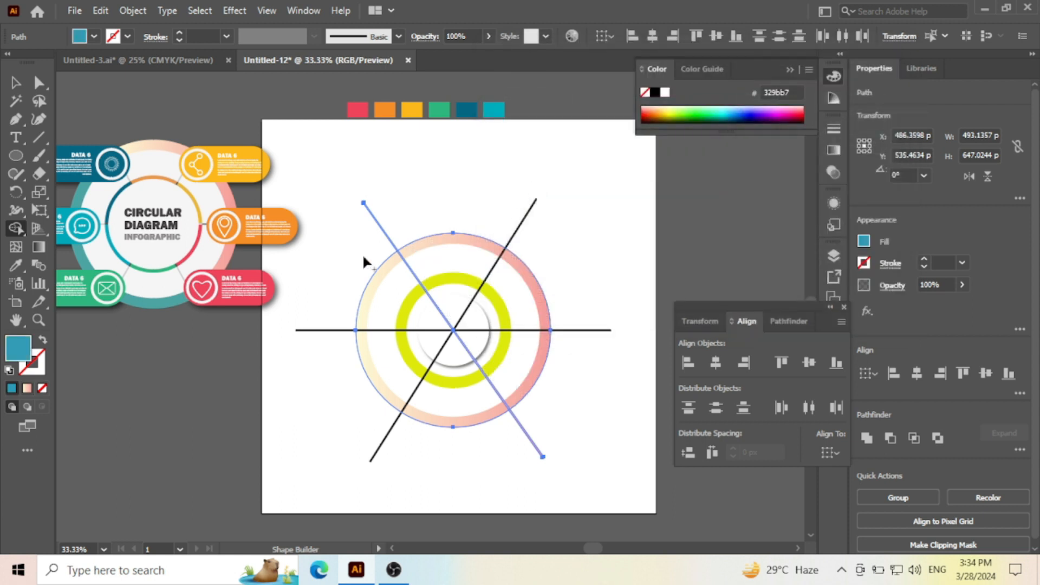
left_click(379, 268)
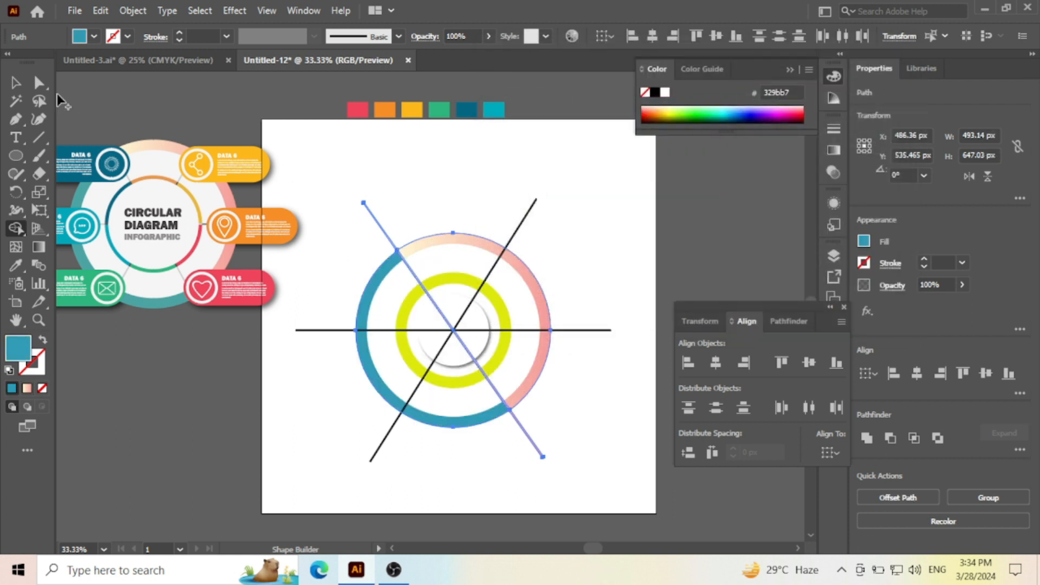
- Fill the upper-left to lower-right diagonal line with black and clear the selection
left_click(17, 83)
left_click(426, 221)
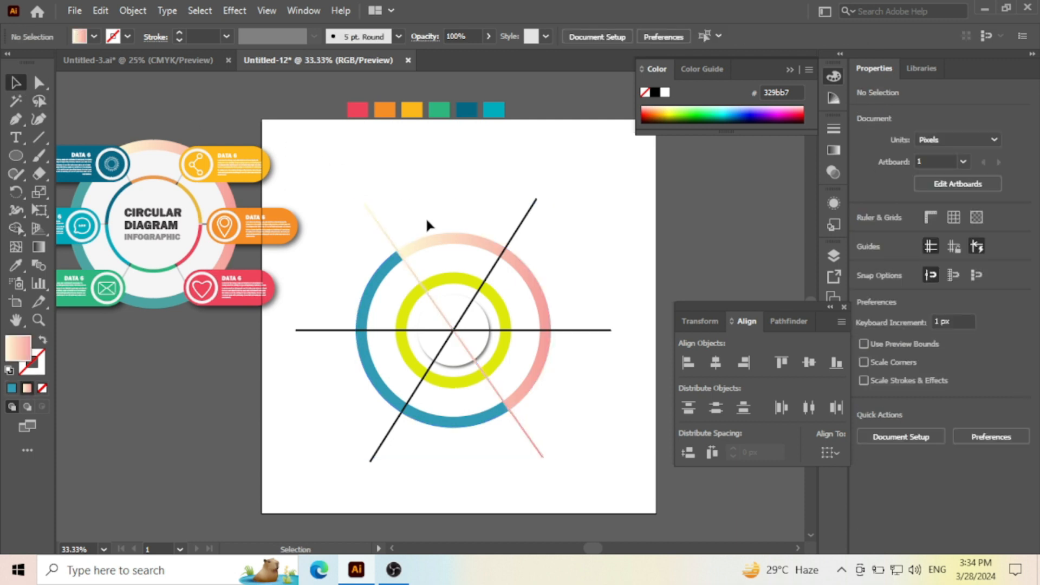
left_click_drag(346, 222, 346, 222)
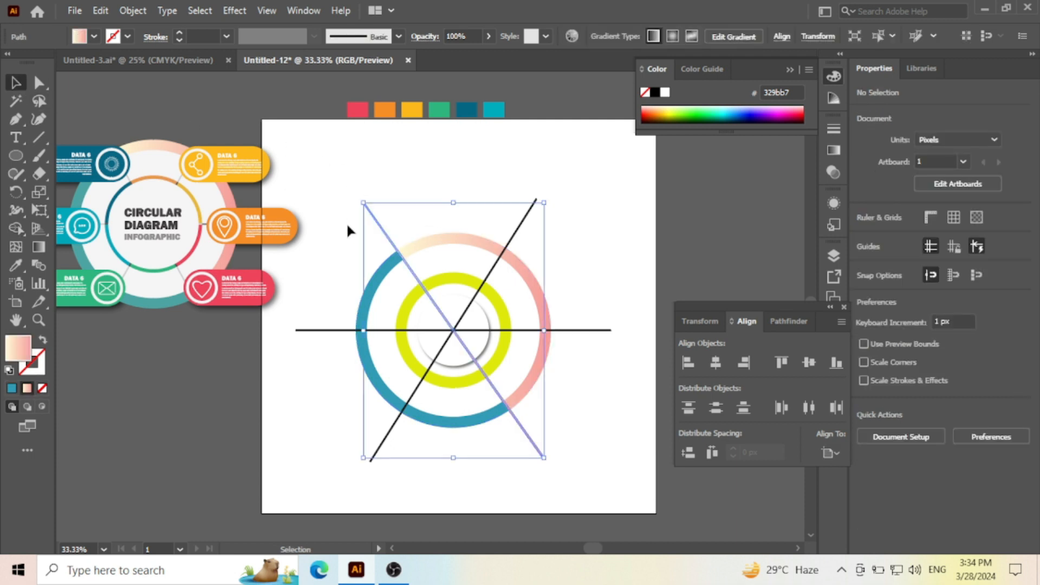
left_click(655, 93)
left_click(520, 172)
- Select all the rings and crossing lines, divide them with Pathfinder, ungroup the pieces and clear the selection
left_click_drag(331, 230, 535, 410)
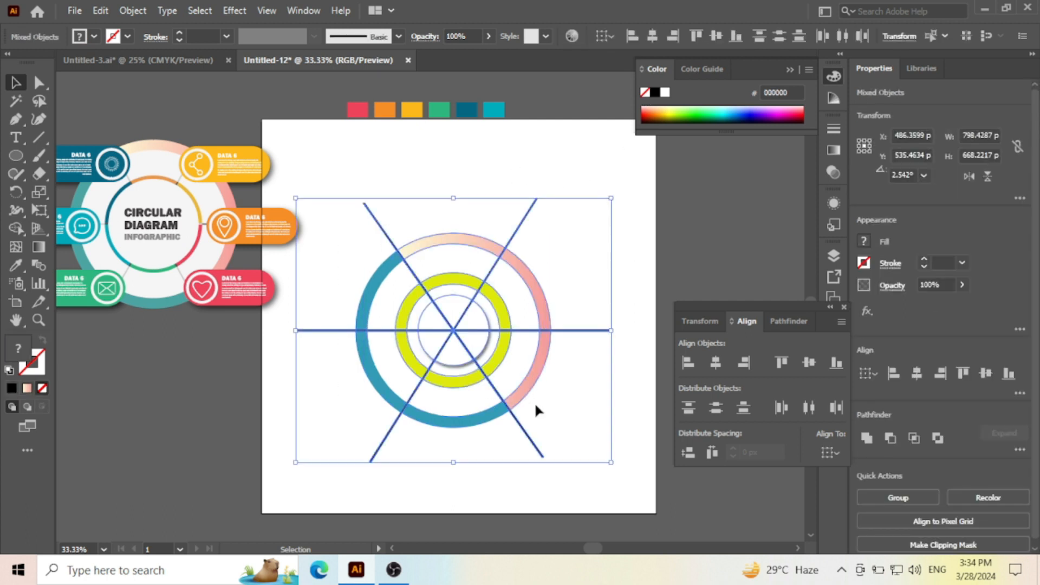
scroll(469, 366, "up", 1)
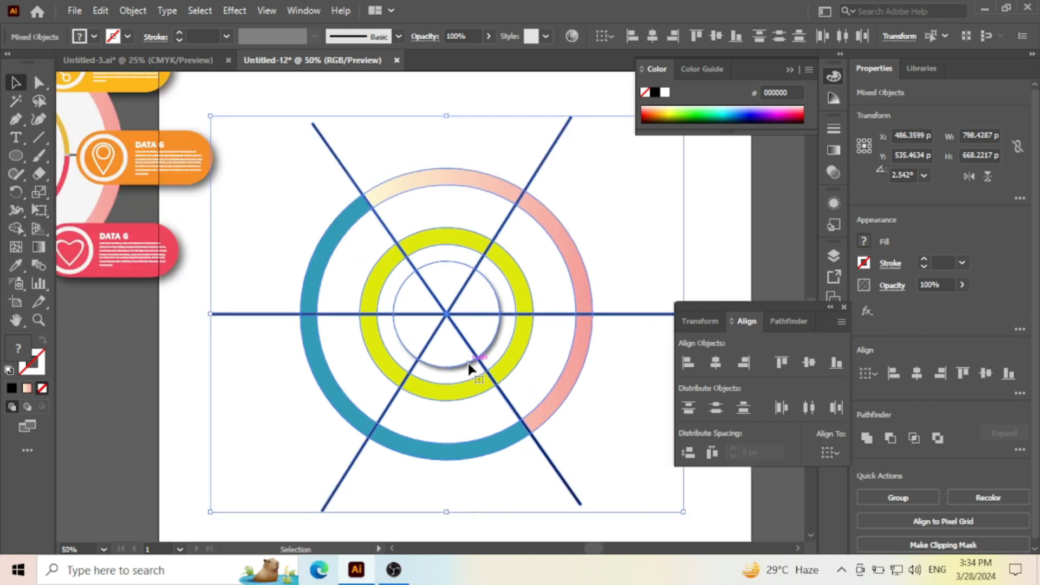
scroll(518, 372, "down", 1)
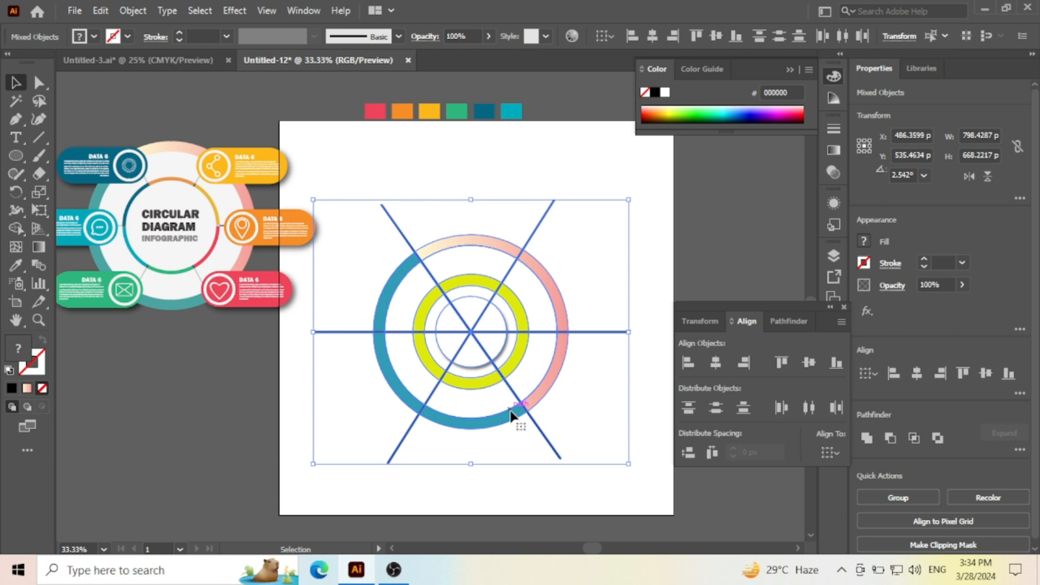
left_click(785, 320)
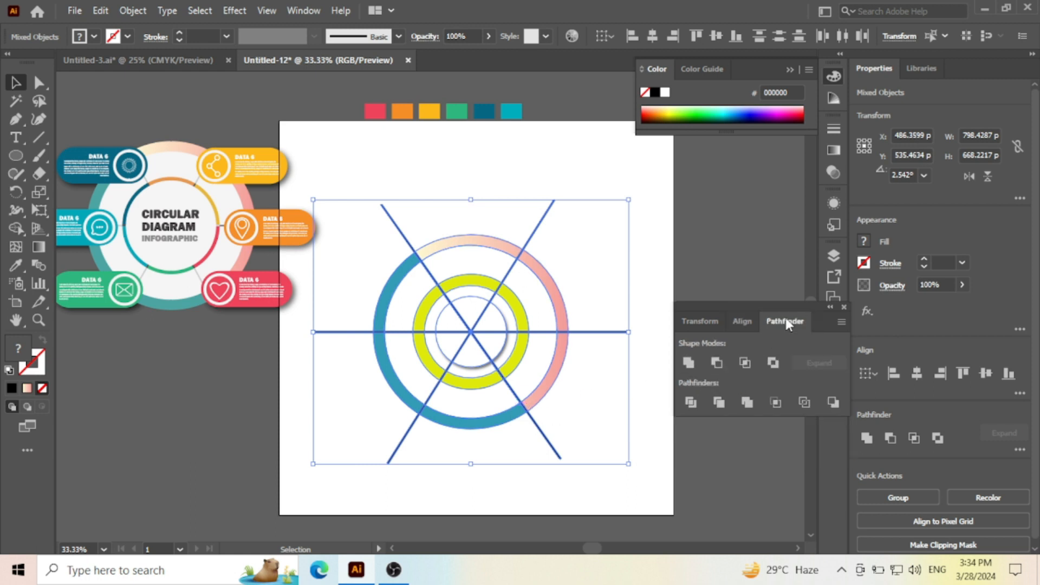
left_click(301, 13)
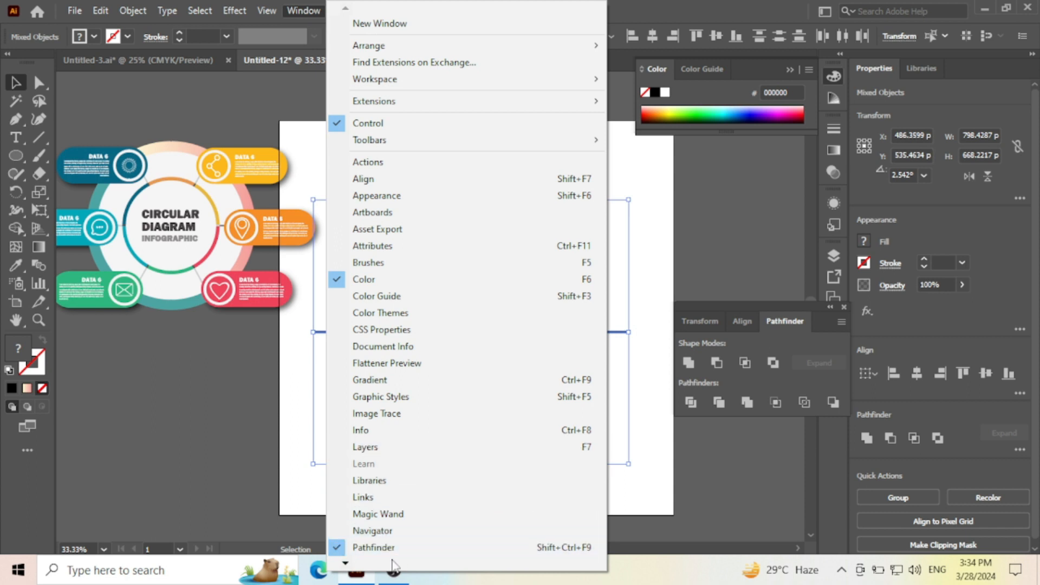
left_click(723, 309)
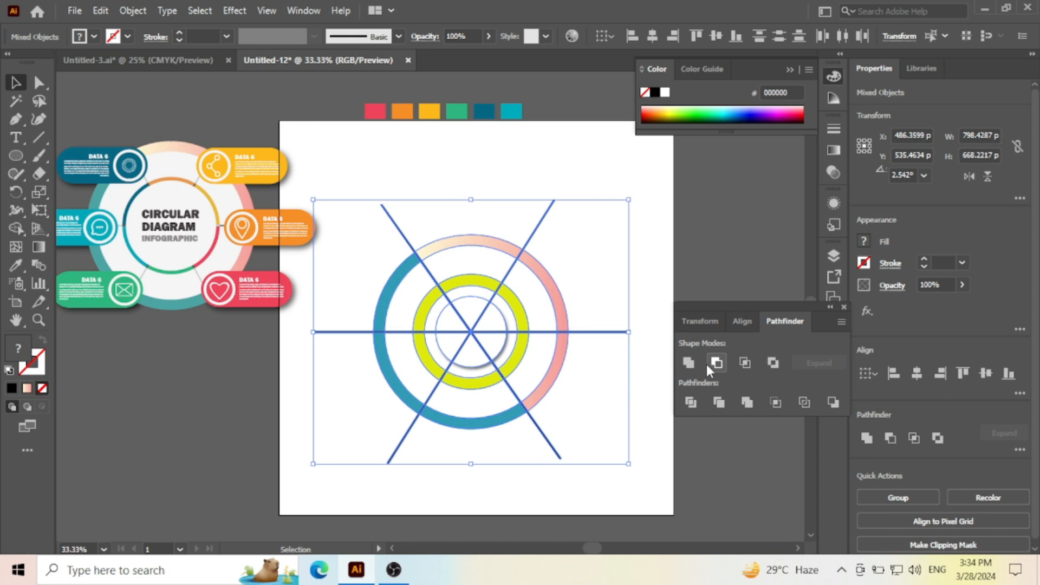
left_click(691, 403)
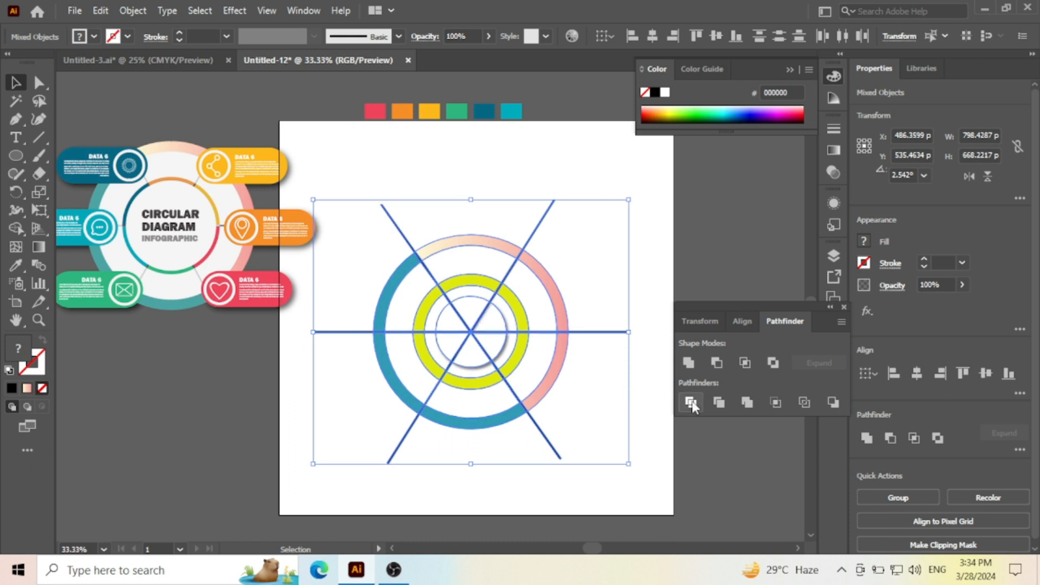
right_click(486, 341)
left_click(526, 196)
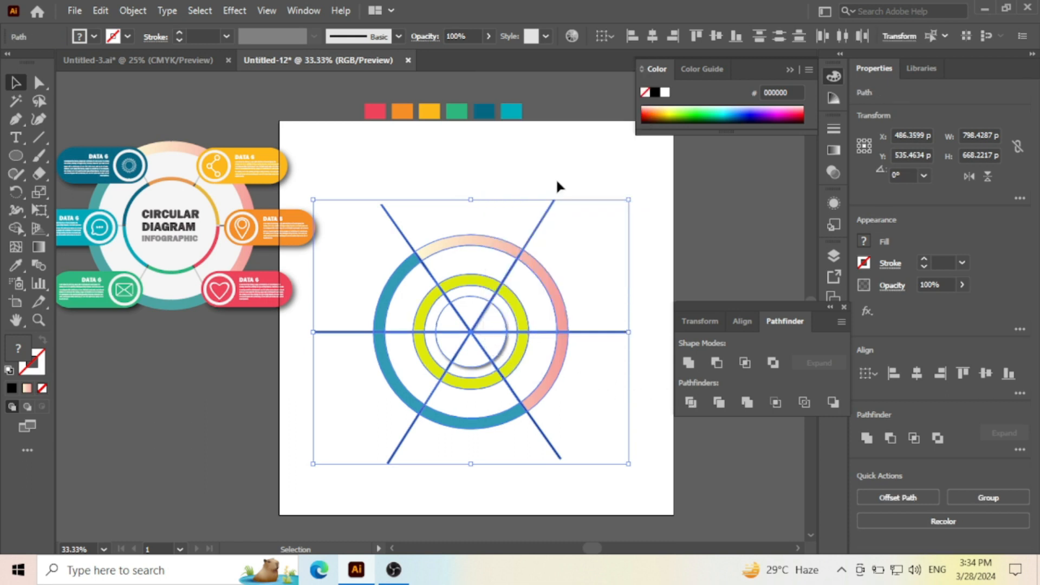
left_click(555, 177)
scroll(477, 278, "down", 1)
scroll(470, 283, "up", 1)
scroll(454, 284, "down", 1)
scroll(434, 304, "up", 1)
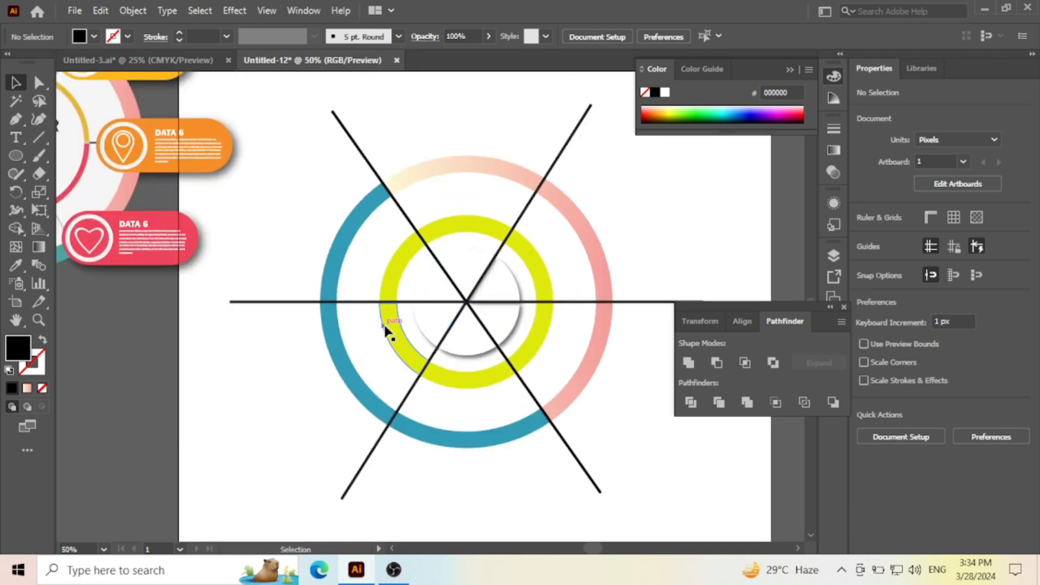
- Try moving the divided upper-right piece outward from the rings, and undo the move
scroll(403, 323, "up", 1)
scroll(355, 329, "down", 1)
left_click_drag(515, 267, 576, 262)
key("ctrl+z")
scroll(517, 292, "down", 1)
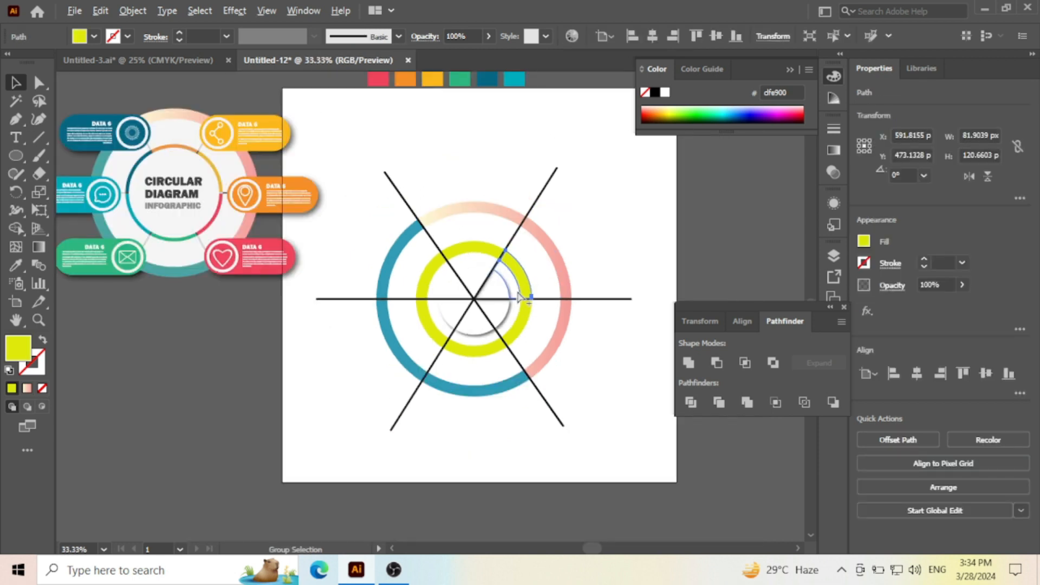
- Fill the inner ring's upper-right segment with the amber swatch and its top segment with the orange swatch f68d21
left_click(518, 298)
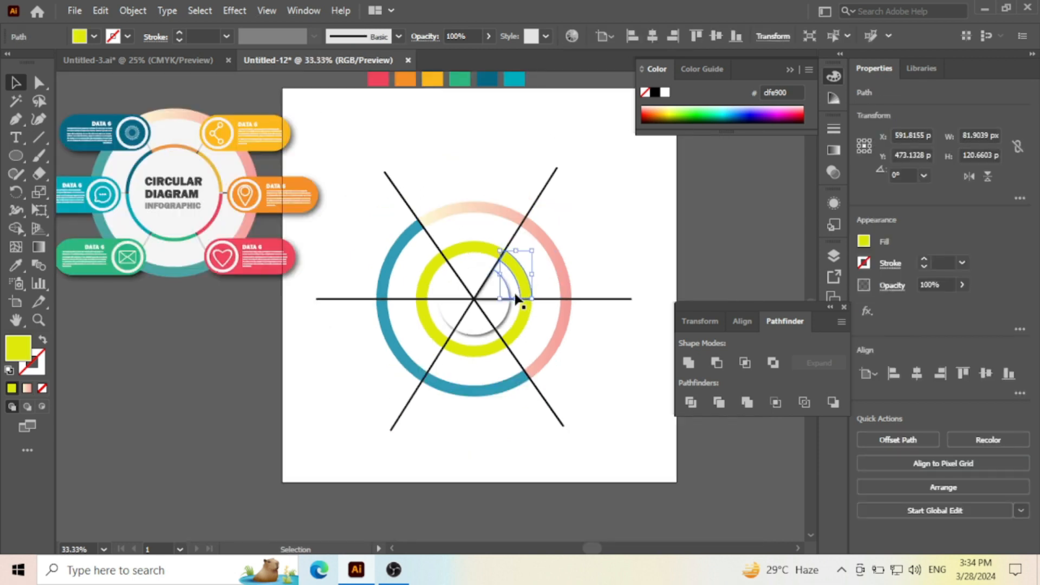
scroll(498, 299, "up", 2)
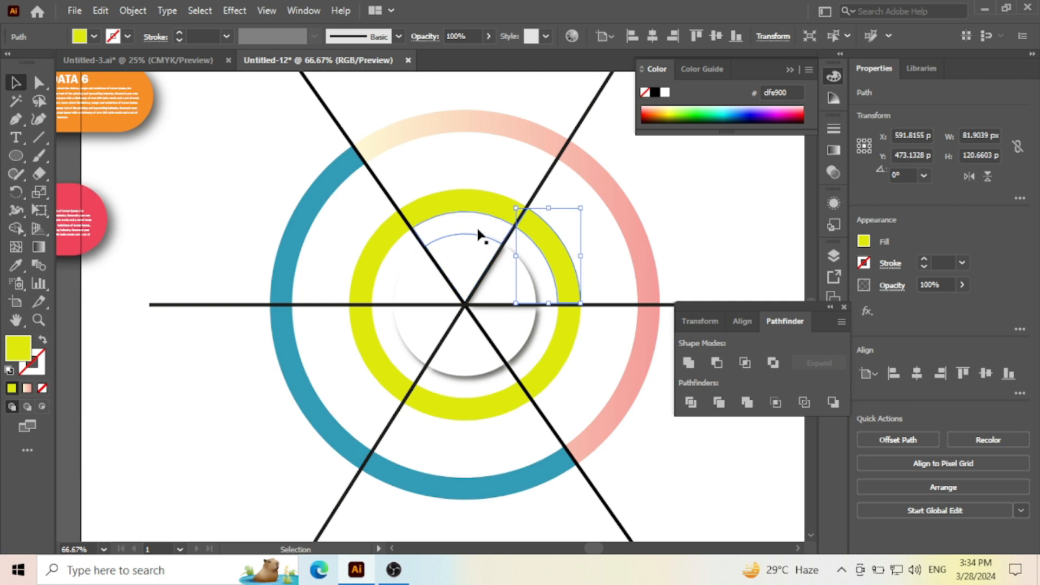
scroll(474, 274, "down", 1)
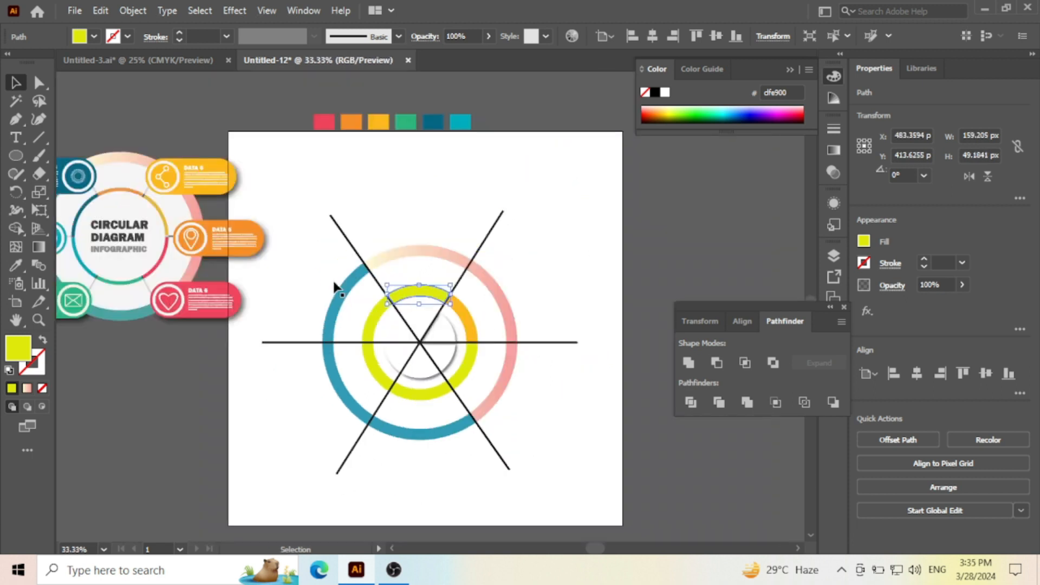
left_click(15, 266)
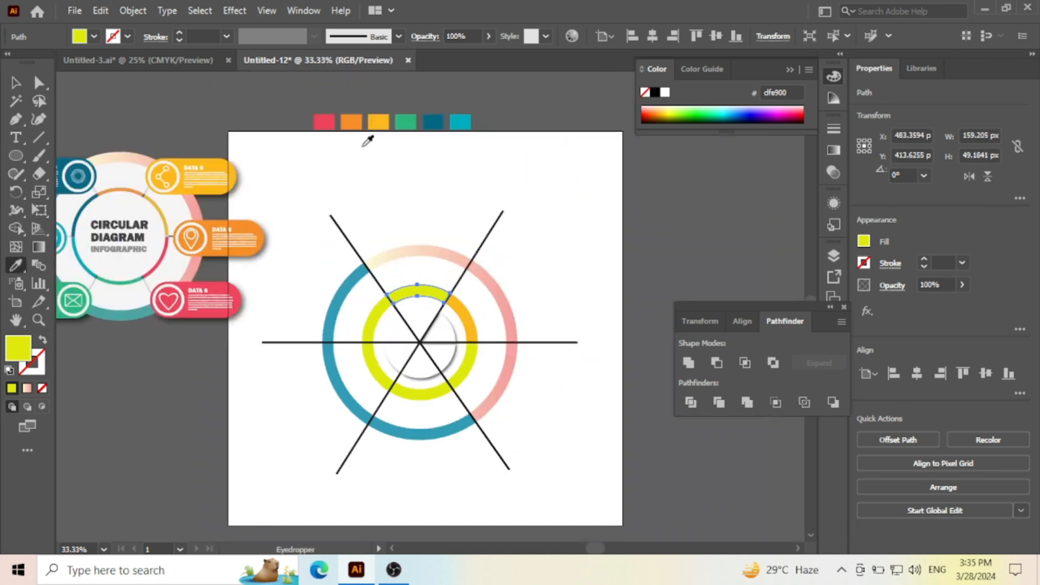
left_click(360, 122)
left_click(15, 82)
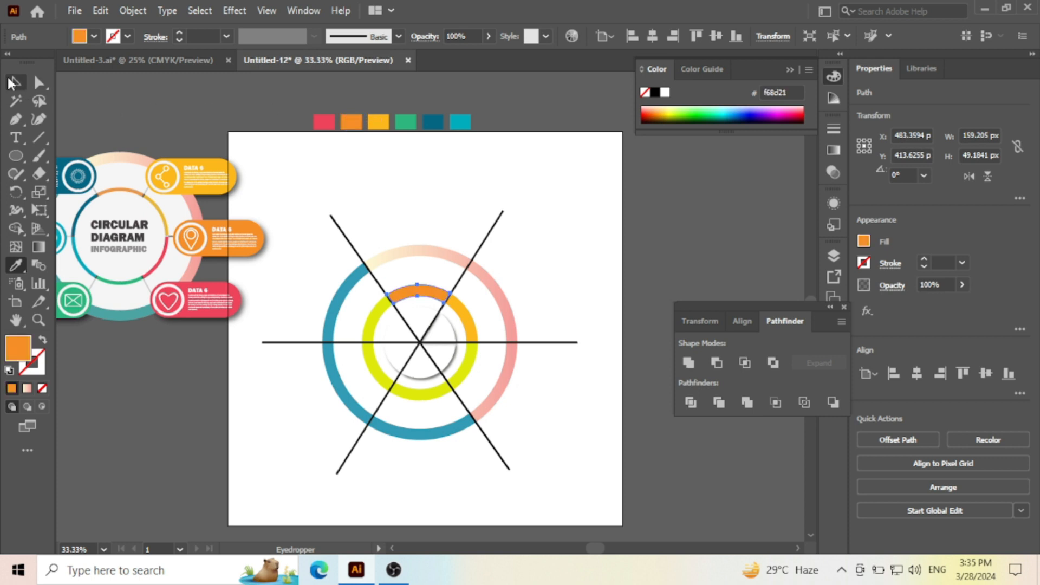
- Colour the inner ring's upper-left segment dark blue, its lower-left segment green and its bottom segment light green 6aff72
left_click(370, 325)
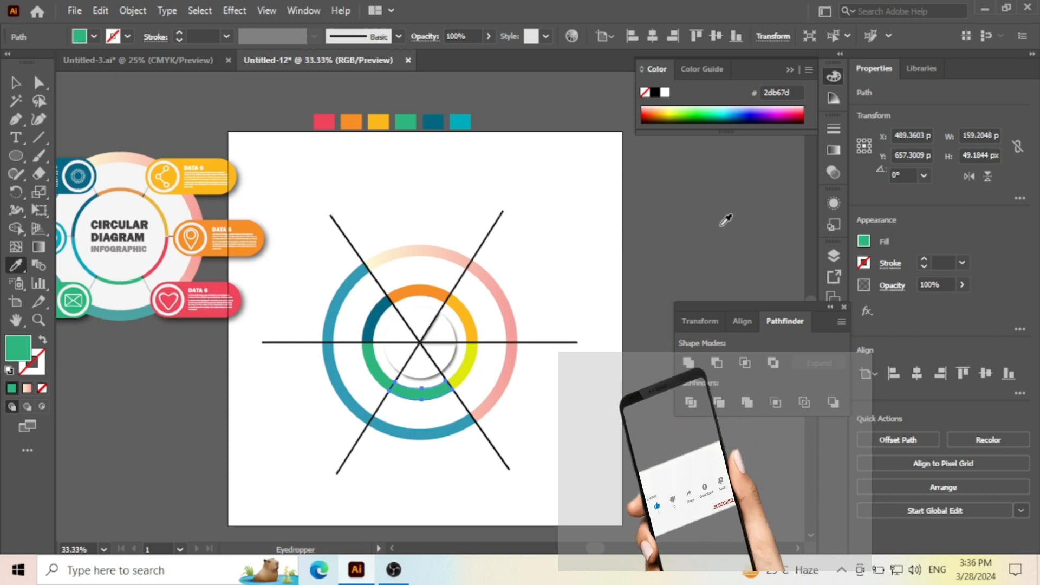
left_click(698, 108)
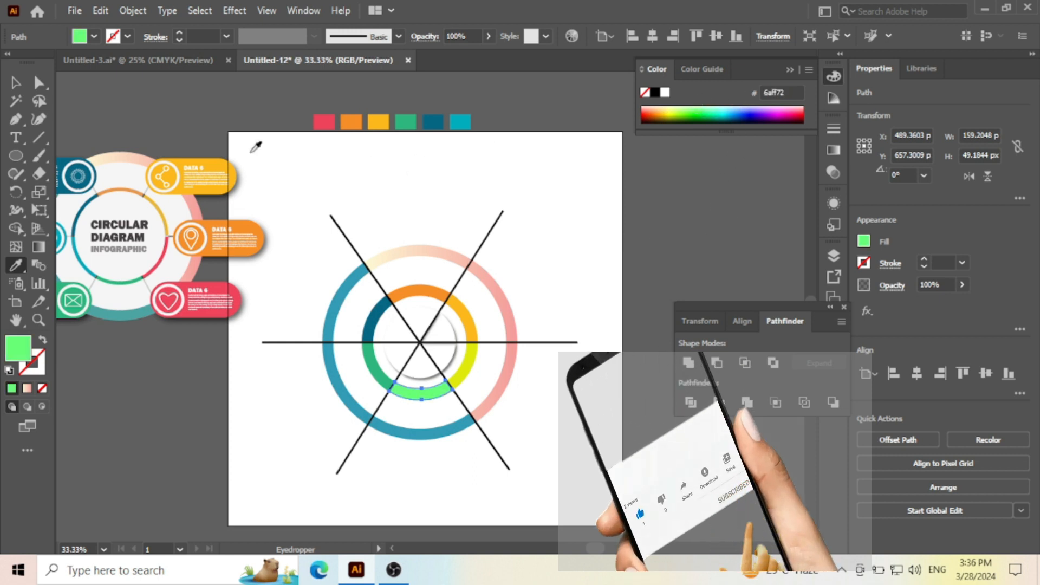
left_click(15, 83)
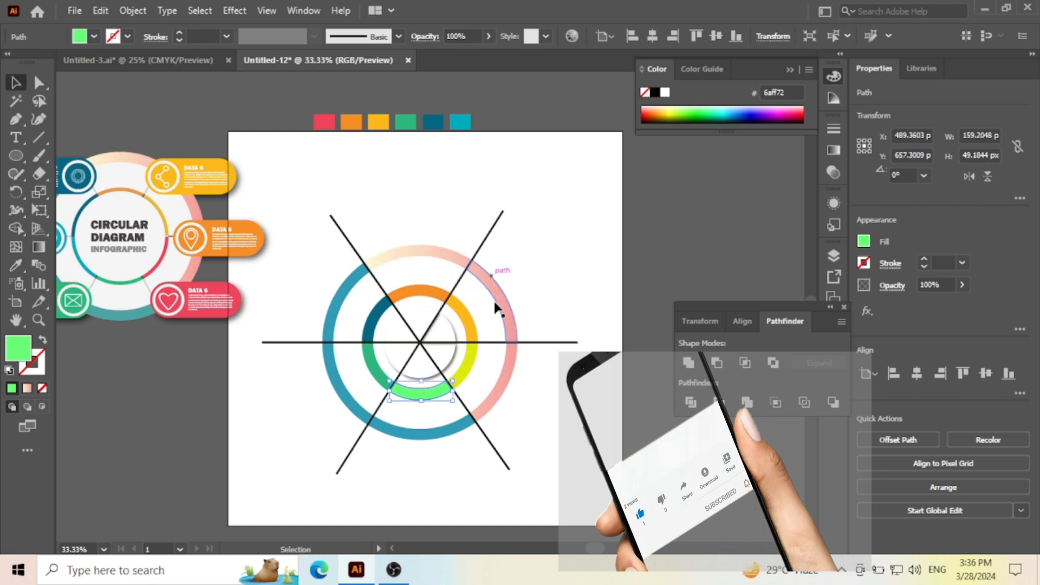
- Fill the inner ring's lower-right segment with the red swatch above the artboard
left_click(464, 374)
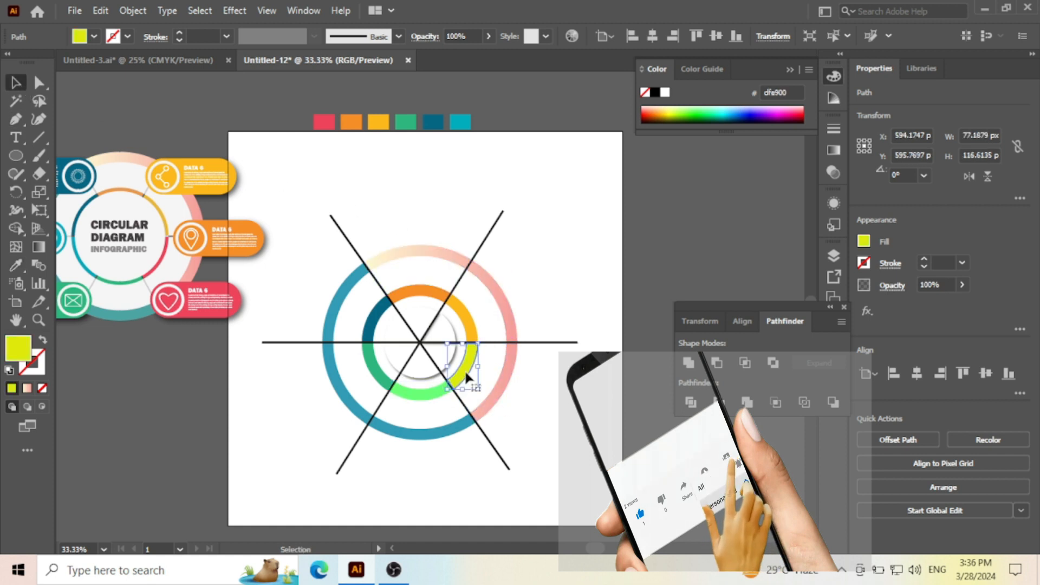
left_click(16, 265)
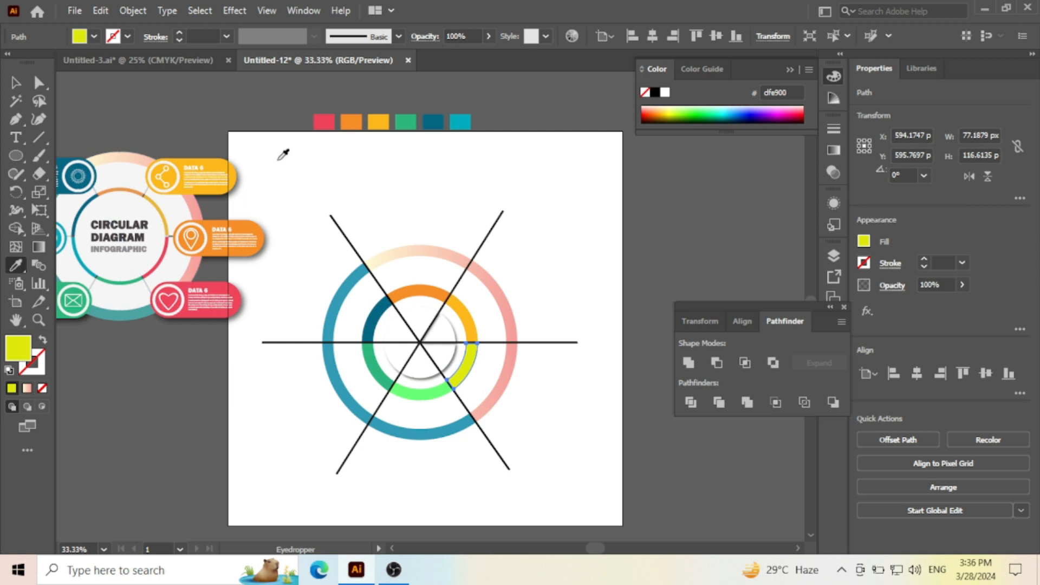
left_click(324, 120)
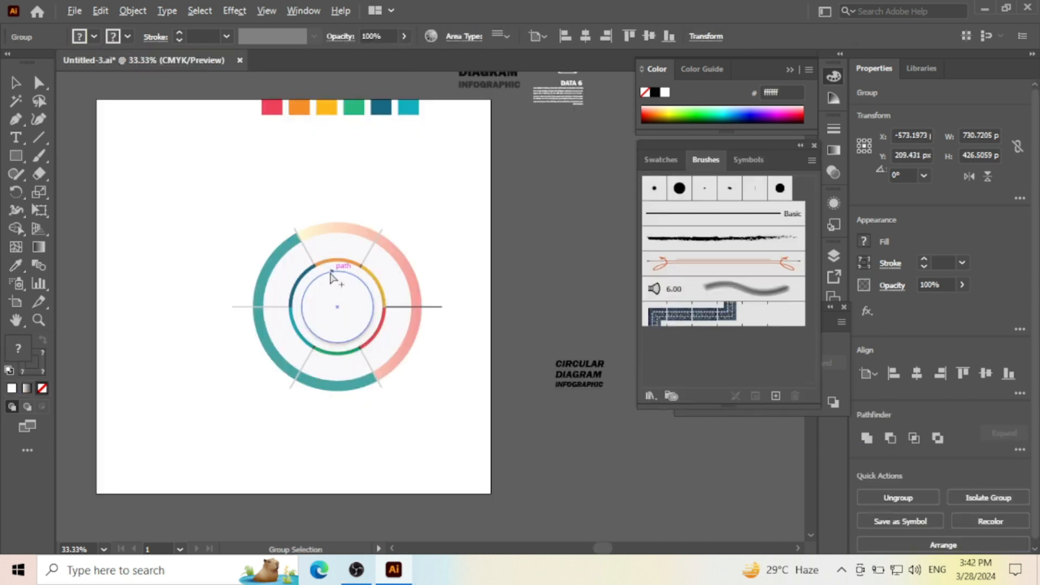
- Move the group of title text and icons closer to the artboard's right edge, ungroup it and clear the selection
key("ctrl+minus")
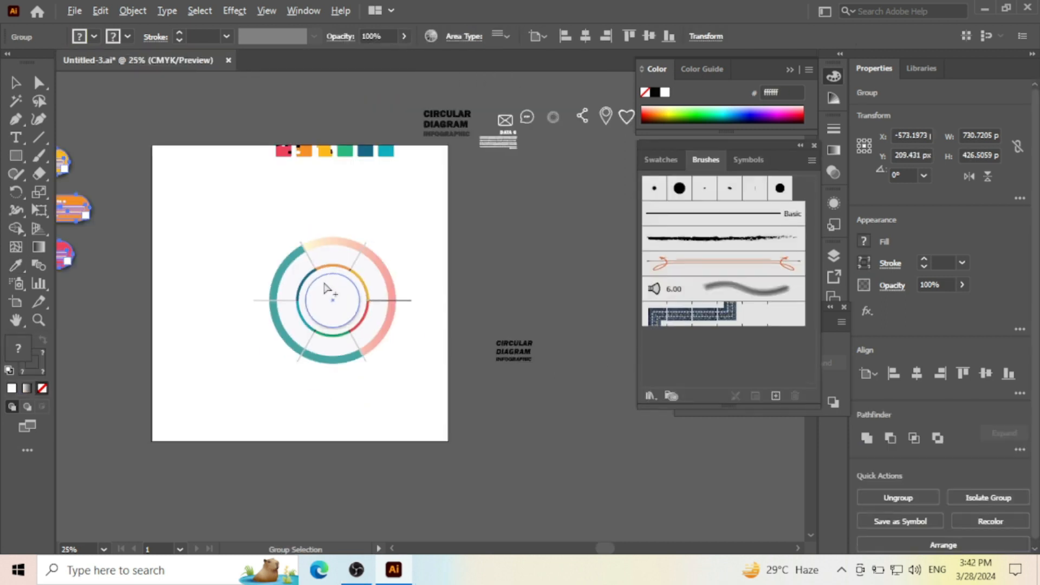
scroll(405, 221, "down", 2)
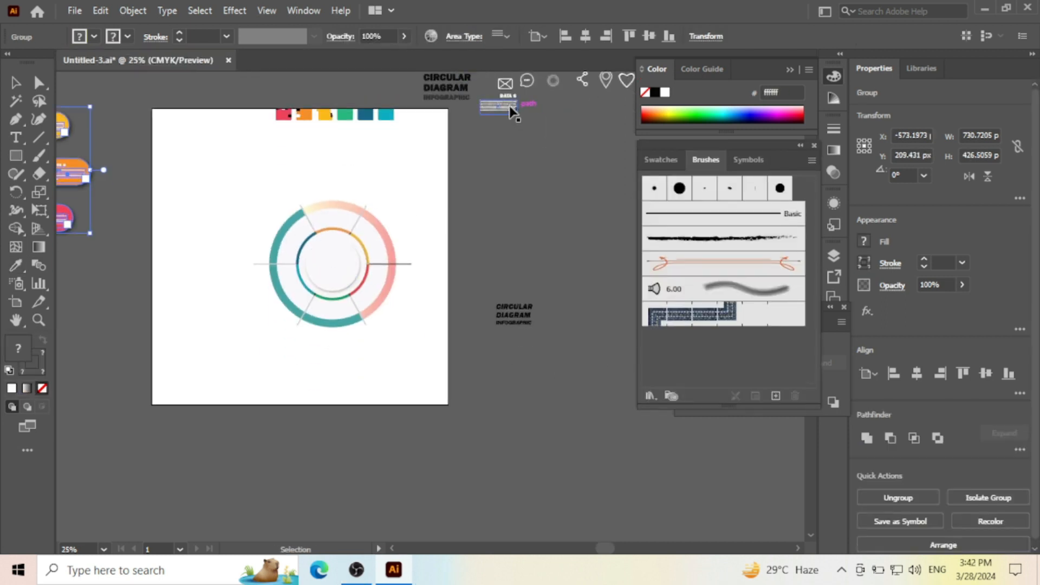
left_click_drag(497, 106, 445, 185)
key("ctrl+plus")
right_click(455, 157)
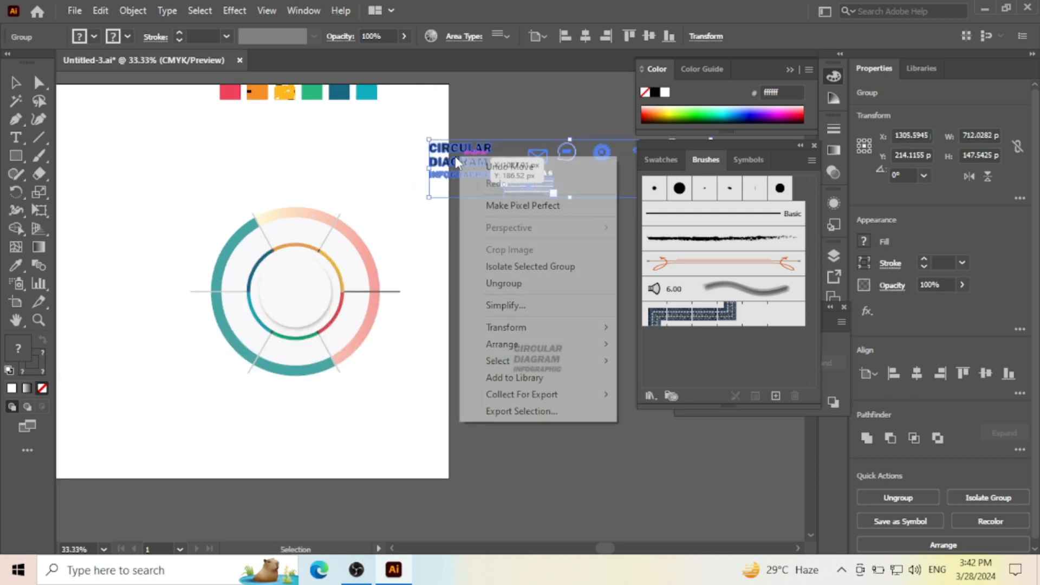
left_click(508, 281)
left_click(507, 271)
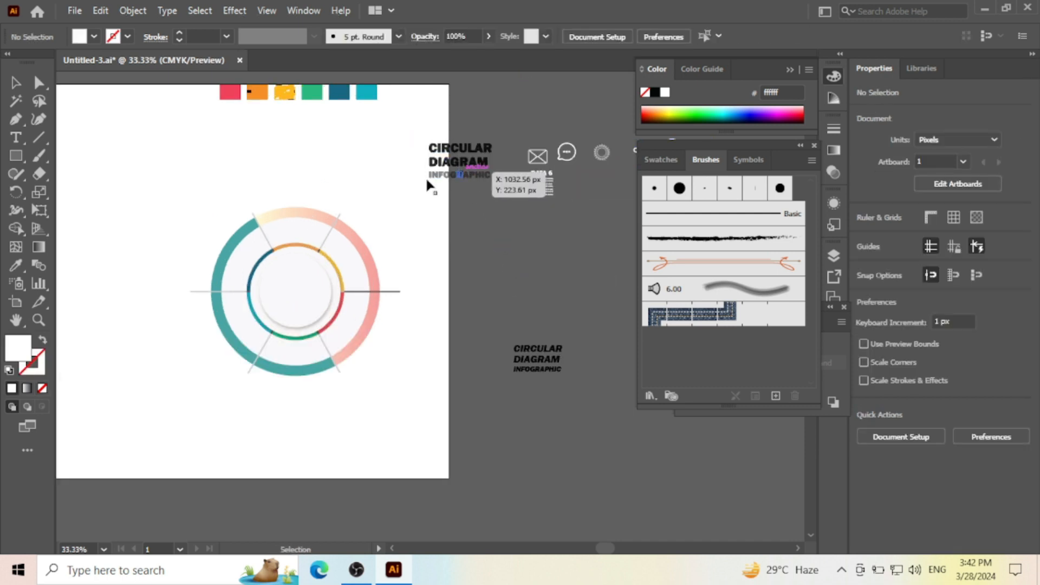
- Place the CIRCULAR DIAGRAM INFOGRAPHIC title inside the innermost circle and bring it to the front
left_click_drag(458, 170, 319, 303)
right_click(320, 304)
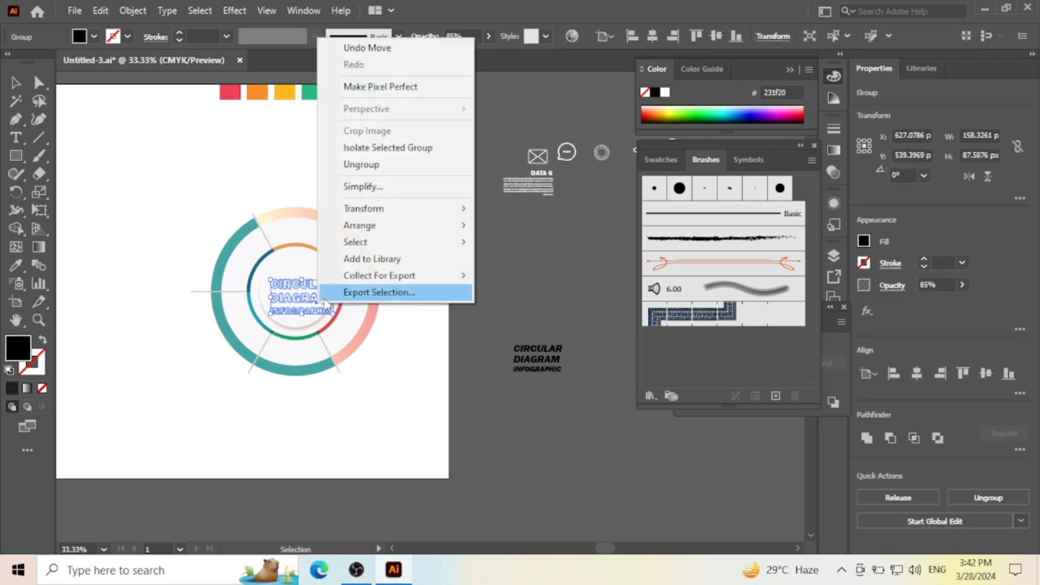
mouse_move(385, 225)
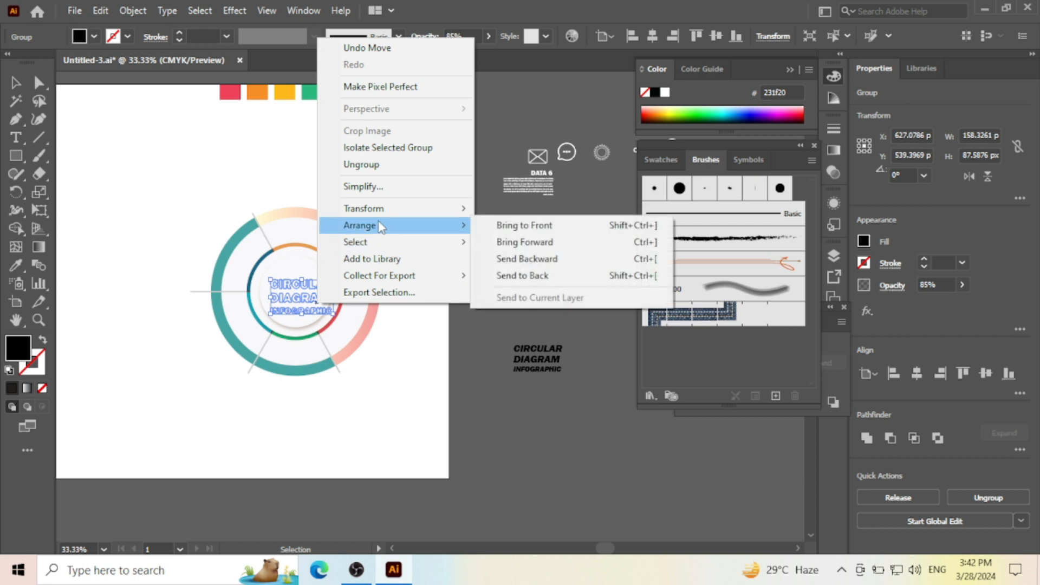
left_click(508, 226)
- Adjust the title's position to centre it in the innermost circle, and clear the selection
key("ctrl+equal")
key("ctrl+equal")
key("ctrl+equal")
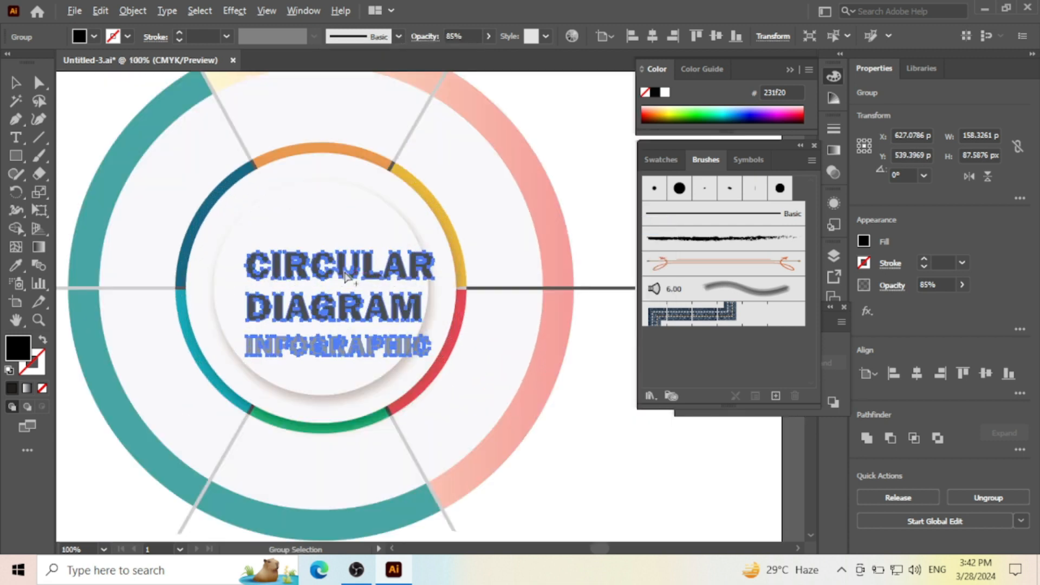
left_click_drag(325, 248, 330, 249)
left_click(107, 115)
- Delete the stray white paragraph text beside the lower-left edge of the circular diagram
scroll(349, 226, "down", 1, "alt")
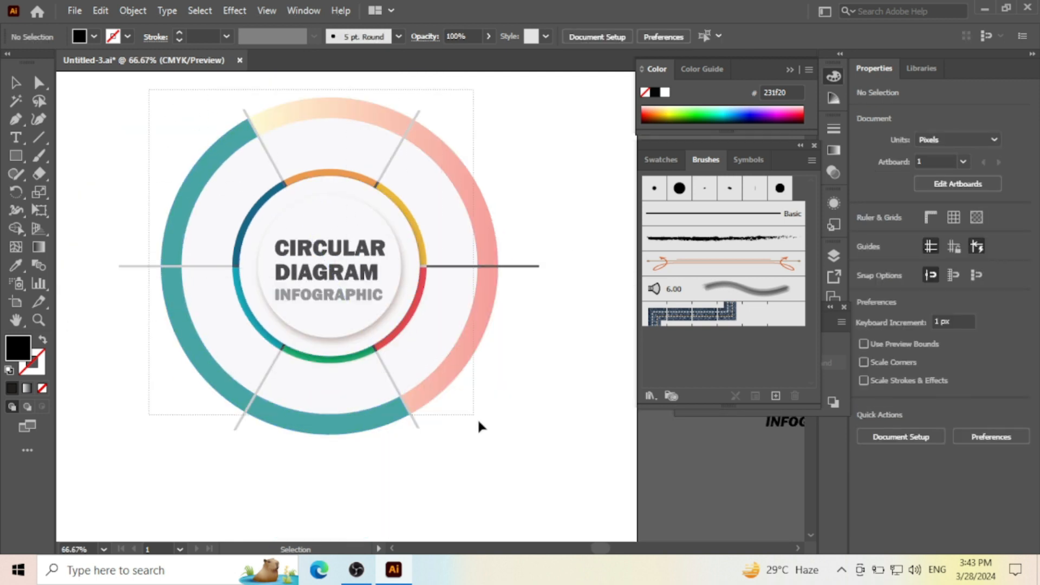
left_click_drag(478, 421, 509, 439)
right_click(413, 284)
left_click(293, 477)
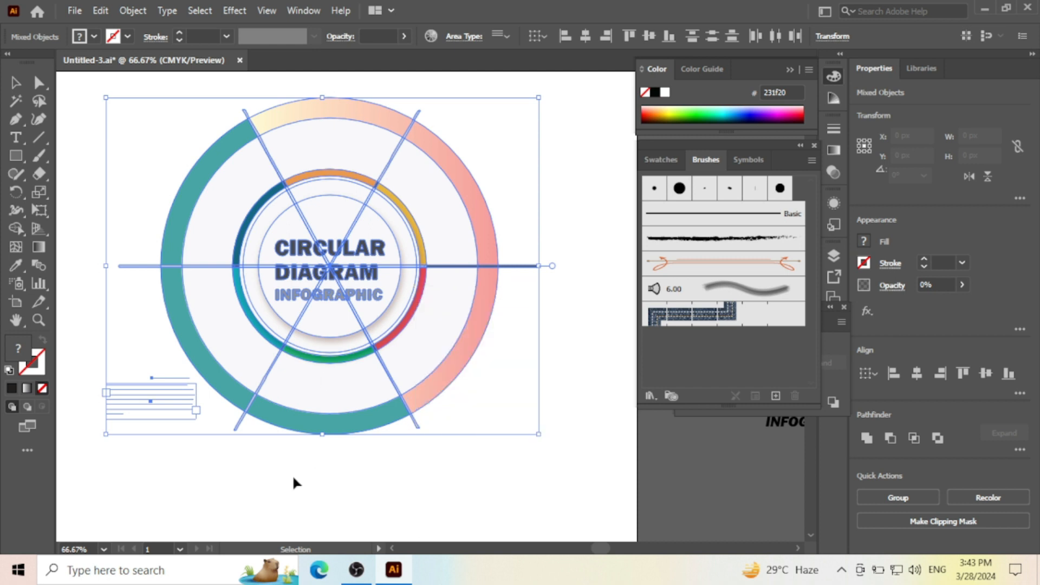
left_click(293, 477)
left_click(159, 407)
key("Delete")
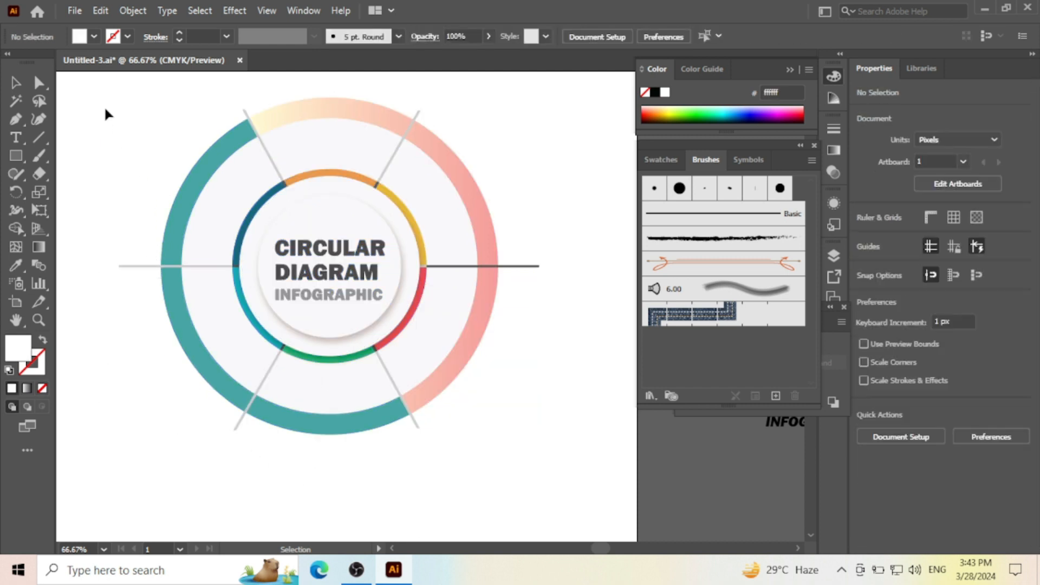
- Group all rings, divider lines and the title of the circular diagram, and clear the selection
left_click_drag(294, 233, 515, 440)
right_click(369, 273)
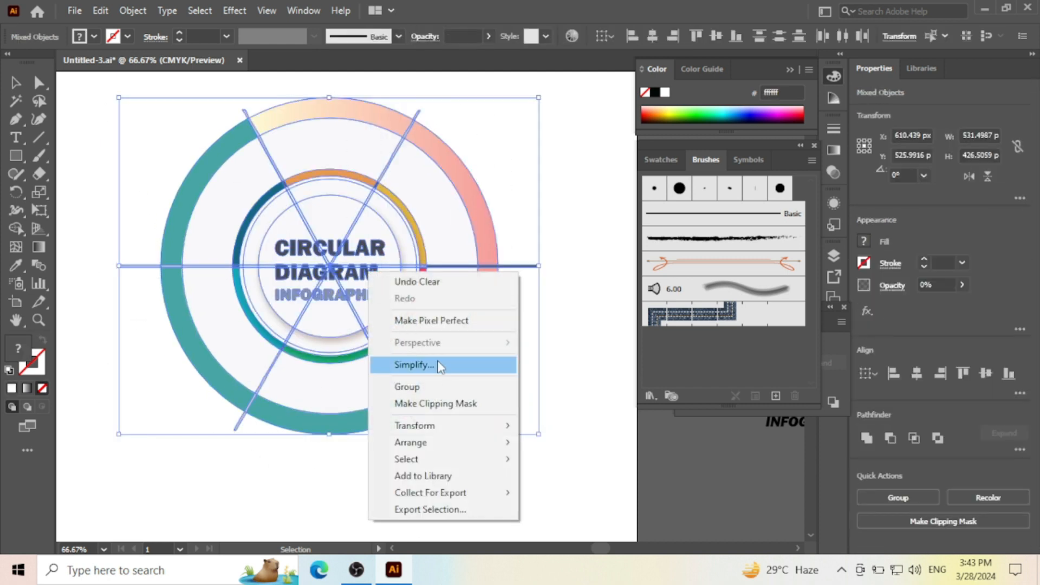
left_click(430, 389)
left_click(567, 407)
scroll(498, 337, "down", 1)
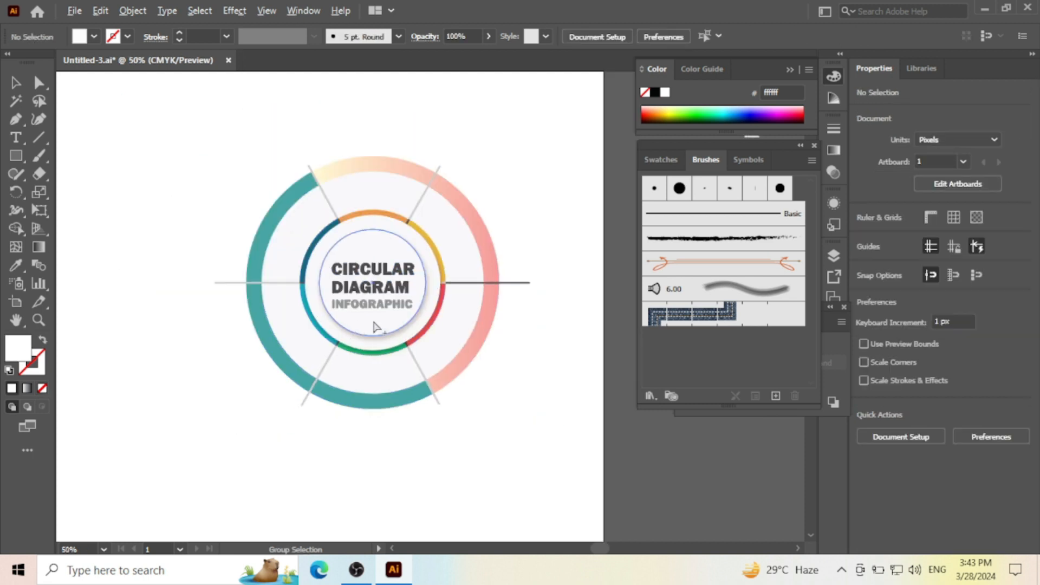
scroll(343, 321, "up", 2)
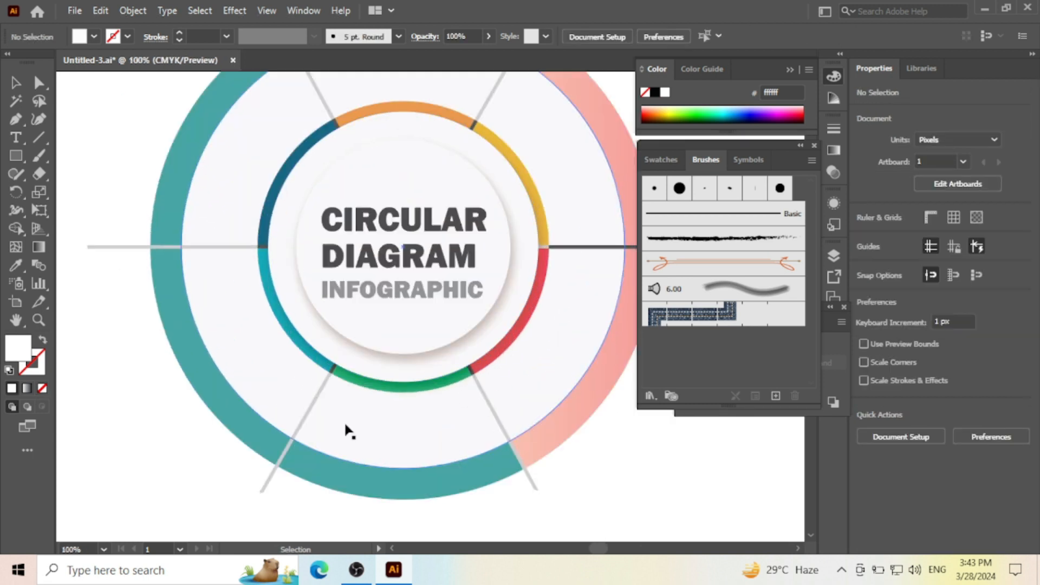
scroll(244, 352, "down", 2)
scroll(262, 348, "down", 2)
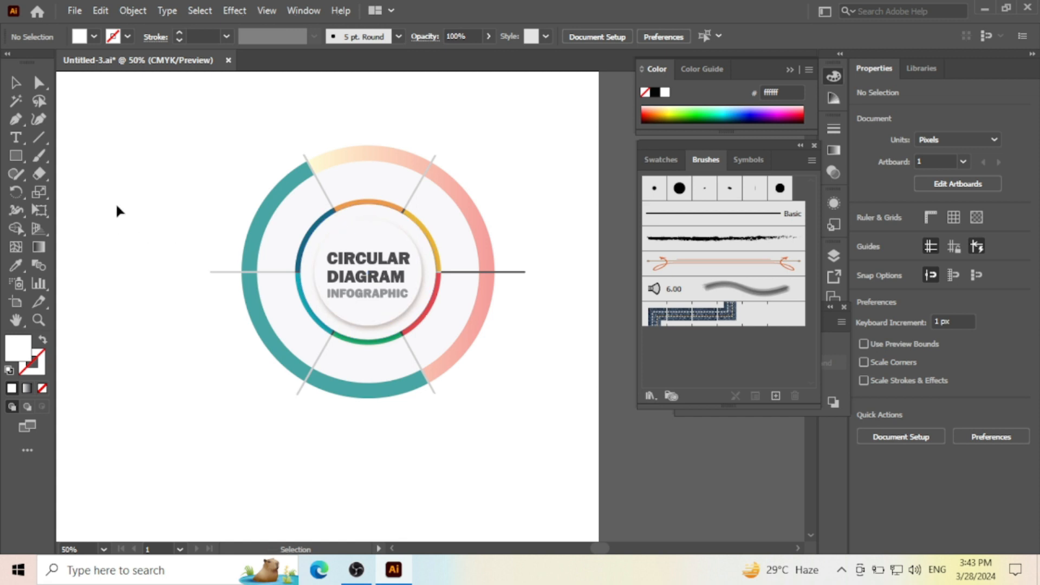
- Draw a rectangle about 272 × 112 px over the diagram's upper right and fully round its corners into a pill
left_click_drag(24, 151, 52, 155)
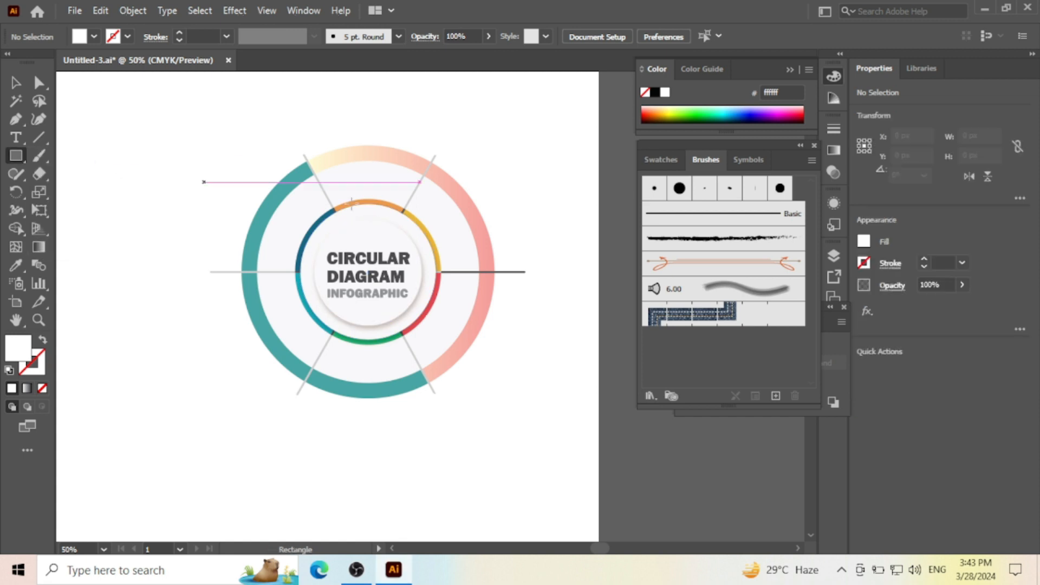
key("space")
left_click_drag(505, 196, 411, 196)
left_click_drag(348, 190, 508, 255)
left_click(38, 82)
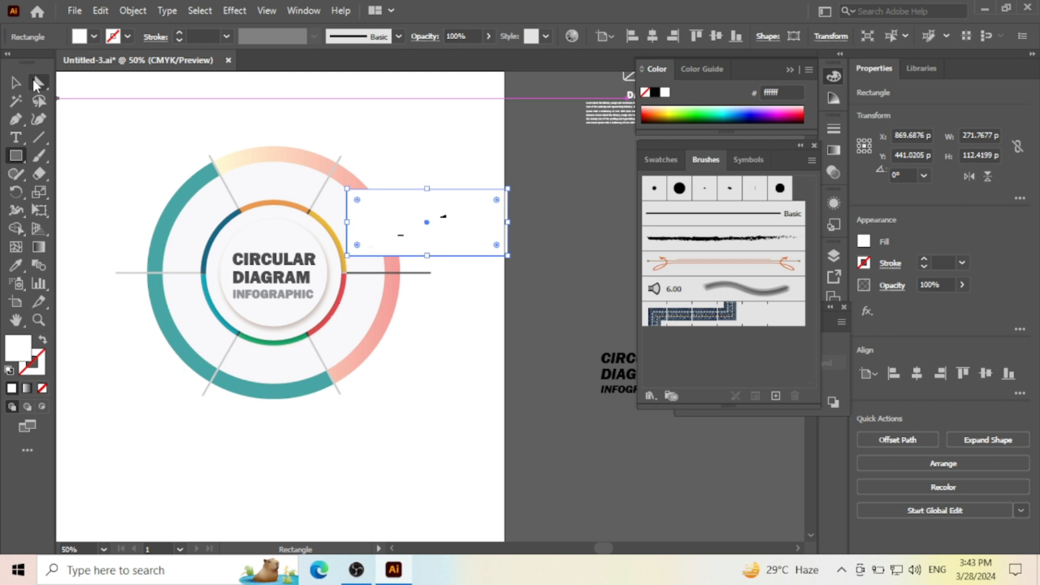
left_click_drag(357, 201, 396, 227)
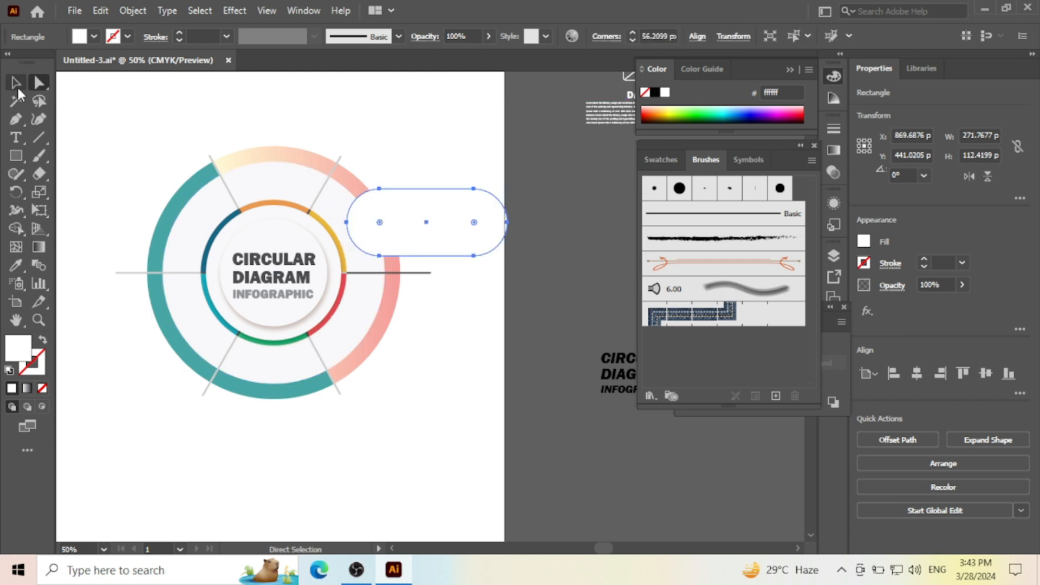
- Move the white pill shape upward, clear of the diagram's upper-right edge
left_click(18, 86)
scroll(325, 206, "up", 1)
left_click_drag(494, 216, 462, 197)
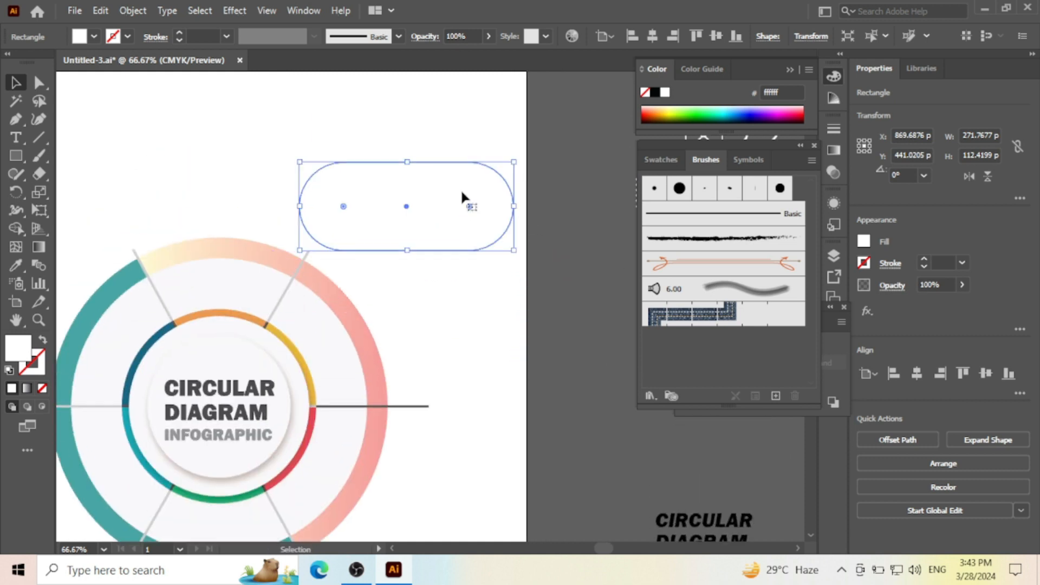
scroll(430, 163, "down", 2)
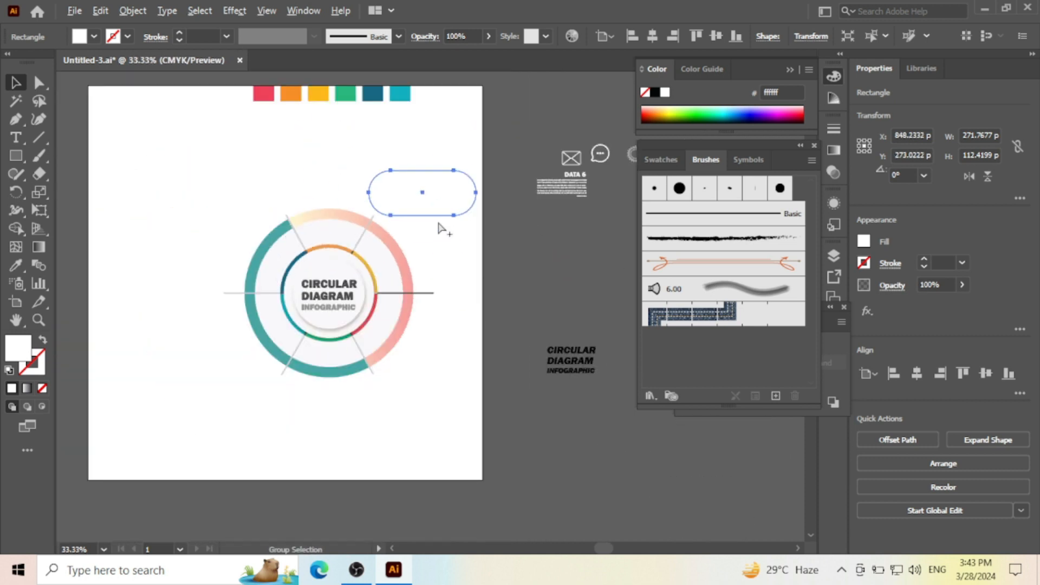
- Fill the pill shape with the yellow swatch above the artboard and clear the selection
scroll(421, 184, "up", 2)
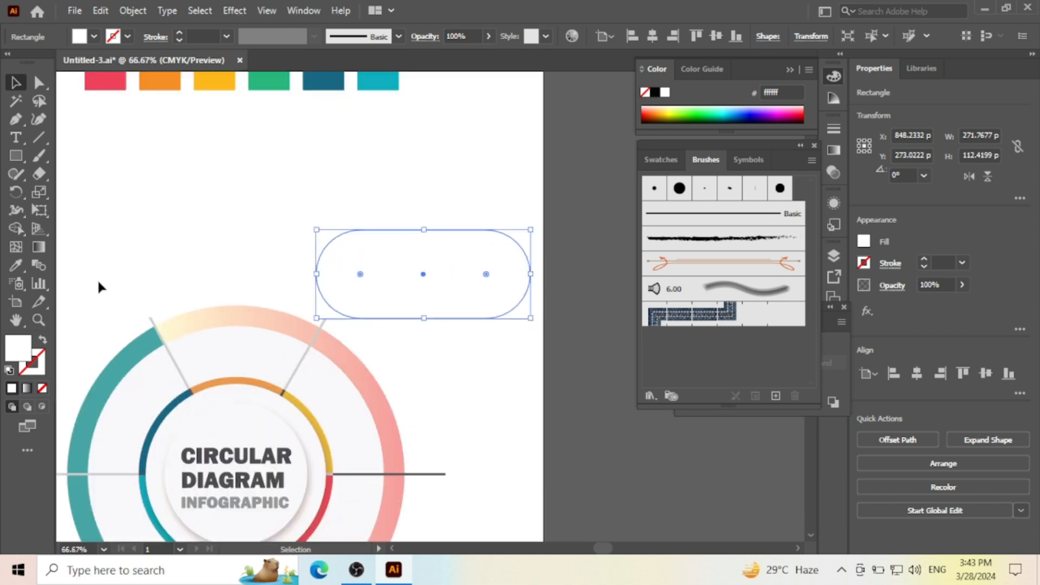
left_click(17, 267)
scroll(206, 228, "up", 1)
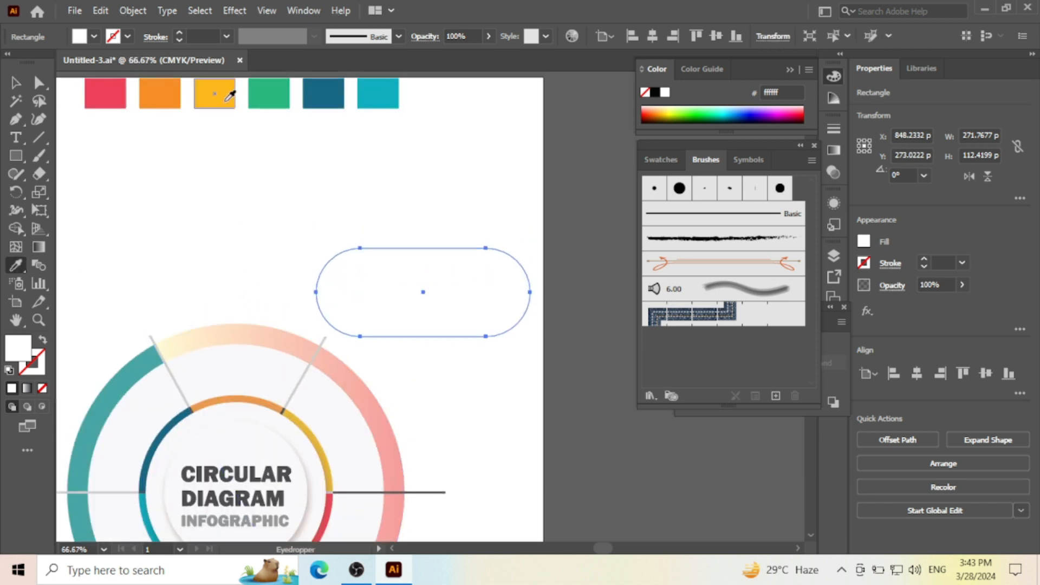
left_click(226, 100)
key("v")
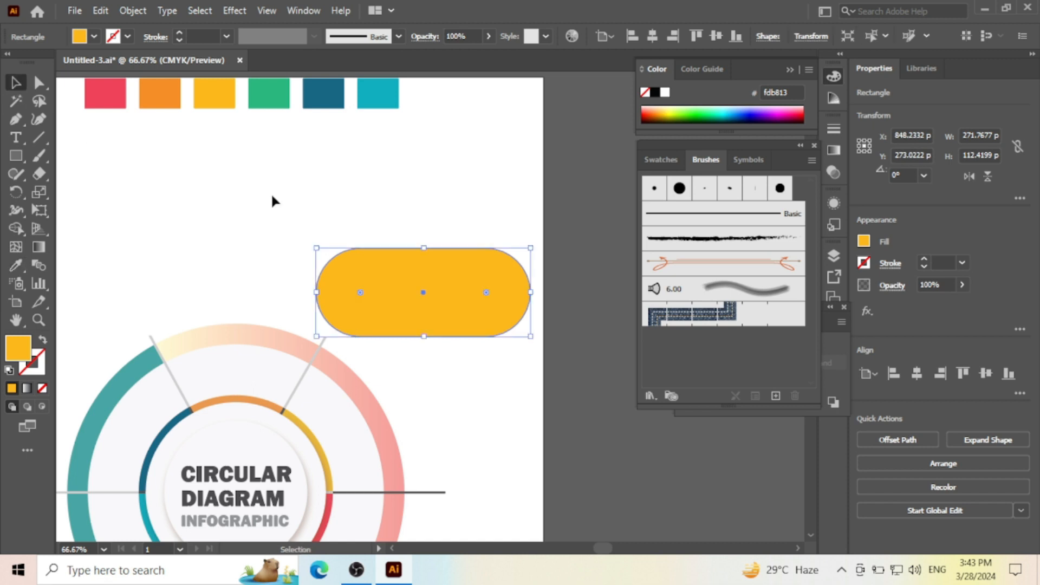
left_click(271, 193)
- Draw a circle about 99 px wide inside the yellow pill's left end and fill it white
left_click(408, 276)
left_click_drag(15, 156, 94, 193)
scroll(379, 303, "up", 1)
mouse_move(344, 285)
left_mouse_down()
mouse_move(383, 300)
mouse_move(372, 308)
mouse_move(399, 338)
mouse_move(385, 340)
mouse_move(370, 303)
mouse_move(403, 323)
mouse_move(413, 312)
mouse_move(398, 307)
mouse_move(409, 319)
left_mouse_up()
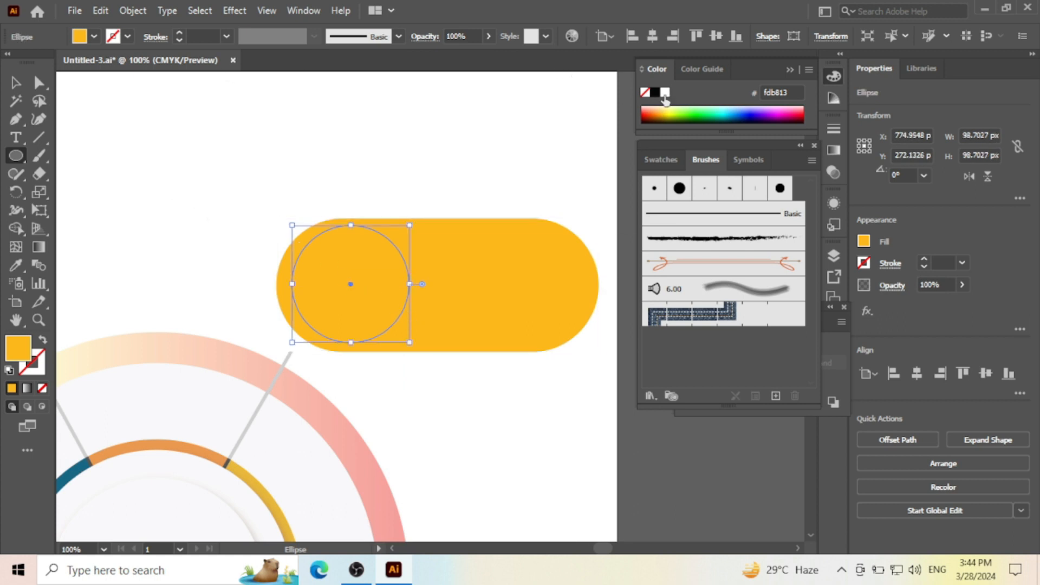
left_click(664, 93)
left_click(15, 83)
left_click(279, 167)
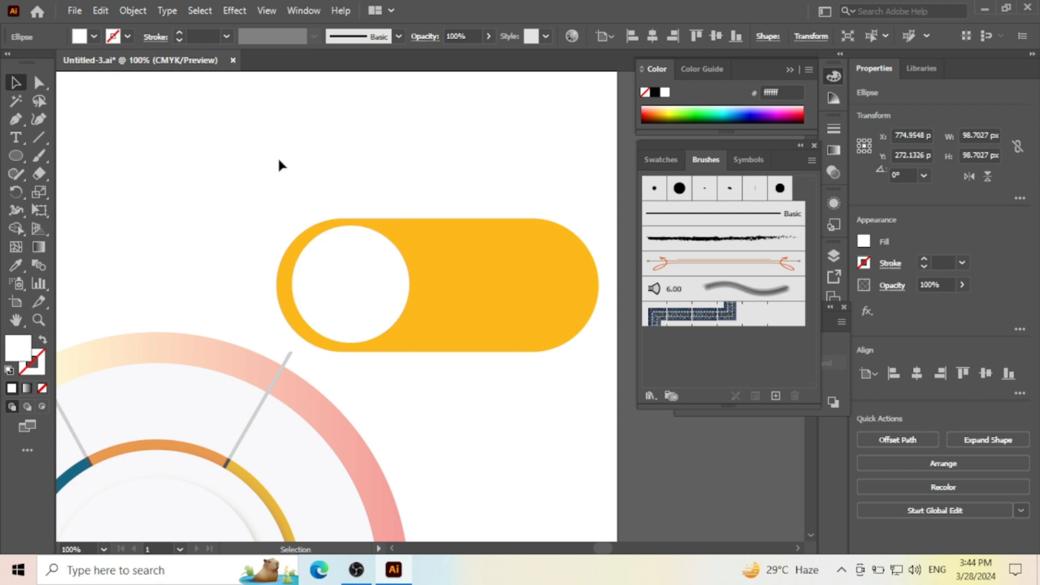
- Shrink the white circle to about 96 px and nudge it to sit evenly within the pill's rounded left end
scroll(332, 243, "up", 2)
left_click(360, 268)
key("Down")
key("Left")
key("Left")
mouse_move(466, 289)
left_mouse_down()
mouse_move(486, 291)
mouse_move(463, 288)
left_mouse_up()
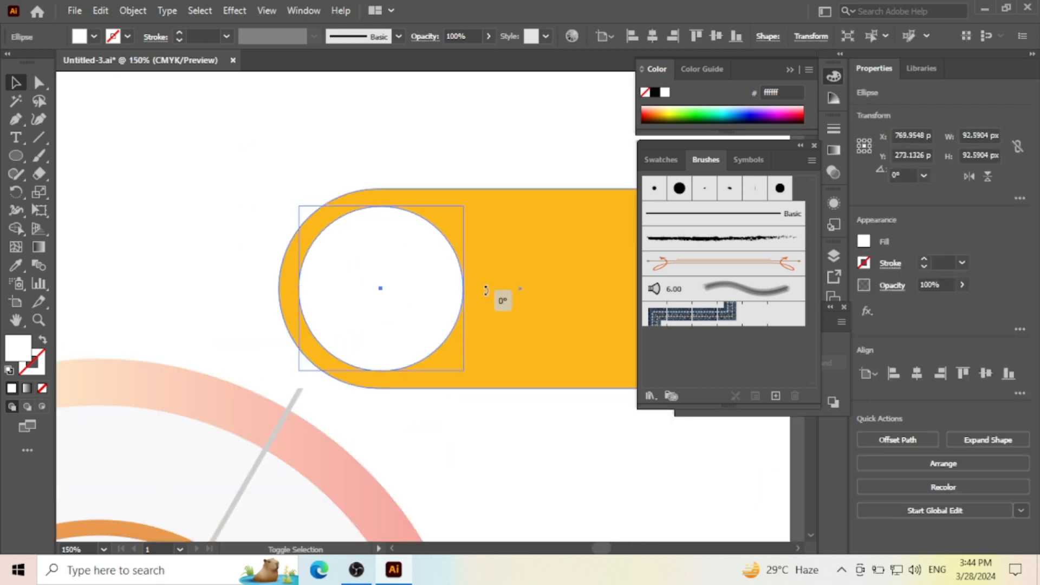
left_click_drag(471, 288, 470, 288)
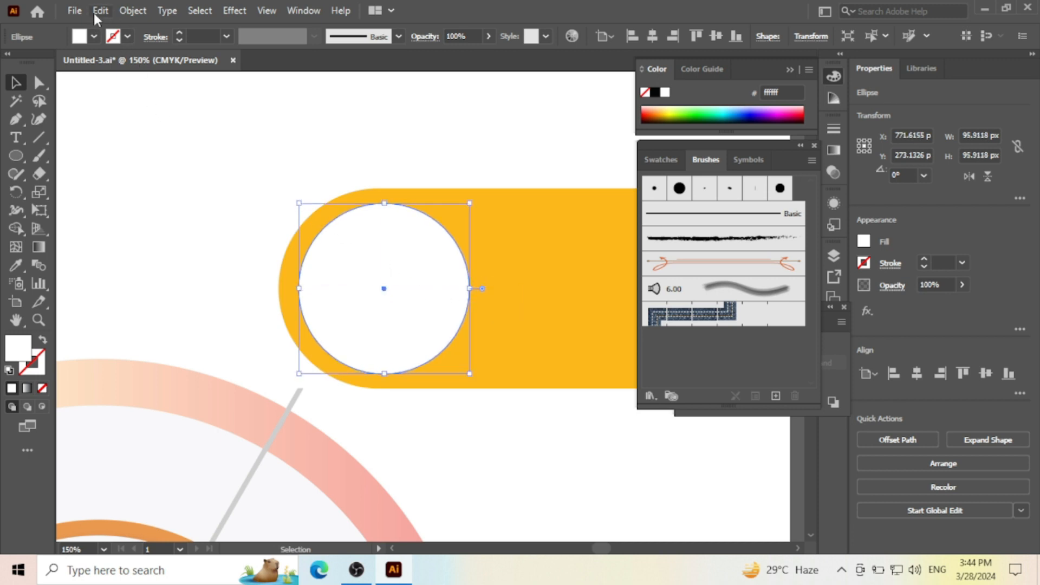
scroll(401, 205, "down", 4, "alt")
scroll(394, 225, "up", 4, "alt")
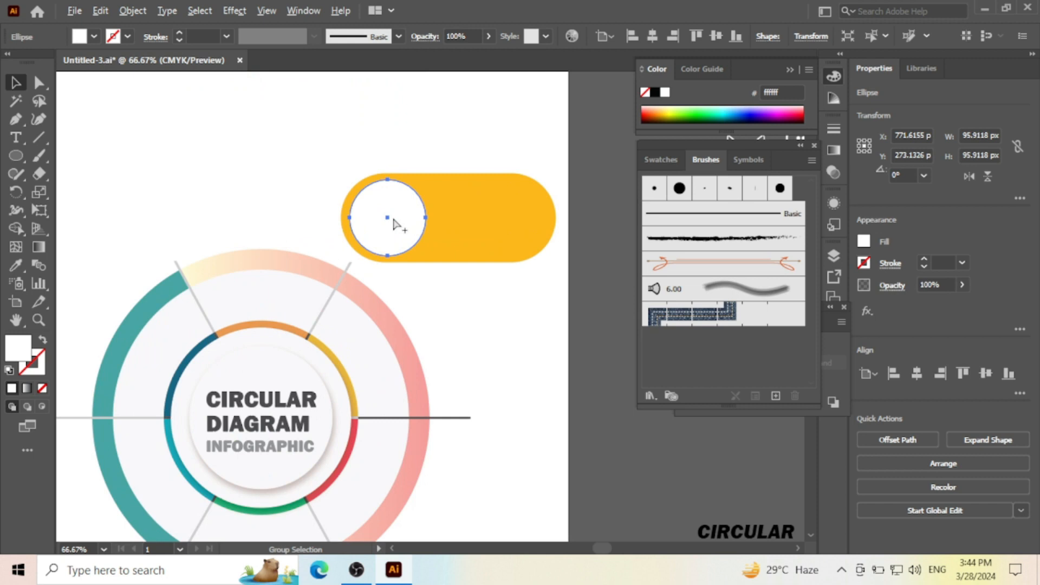
key("Right")
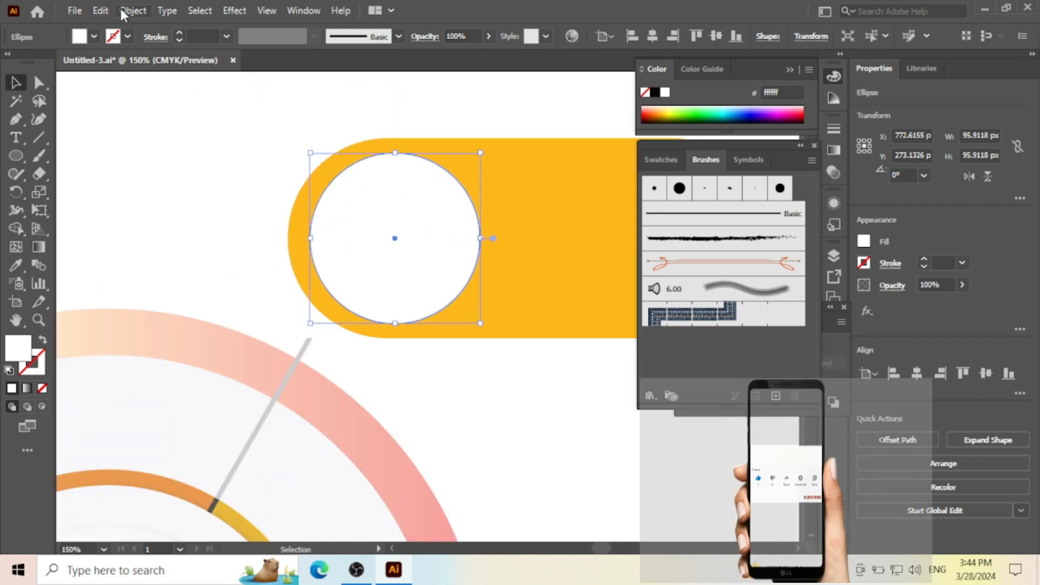
- Paste a copy of the white circle in front, shrink it to about 78 px around its centre and fill it black
left_click(102, 10)
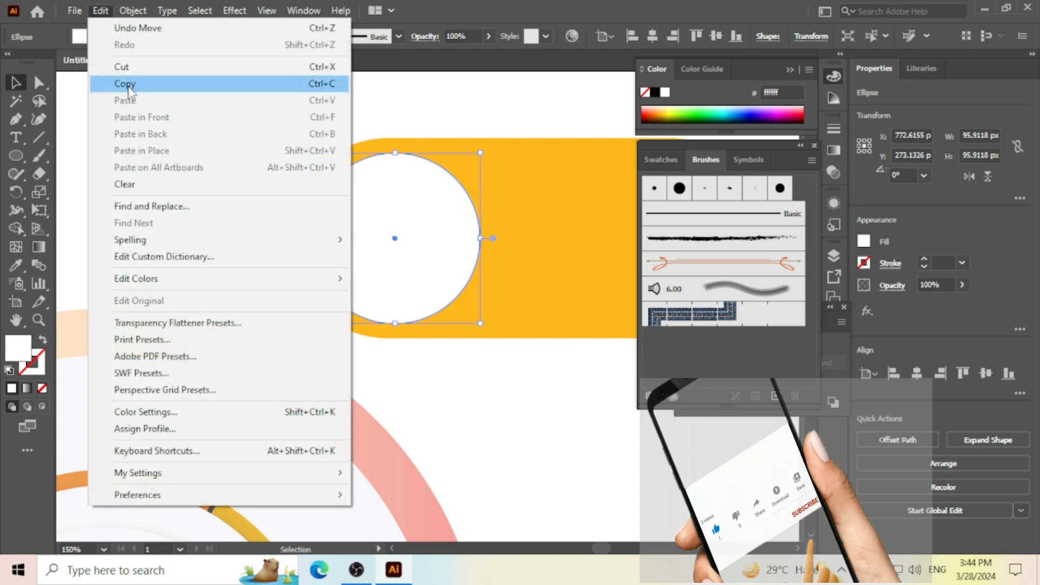
left_click(127, 84)
left_click(103, 11)
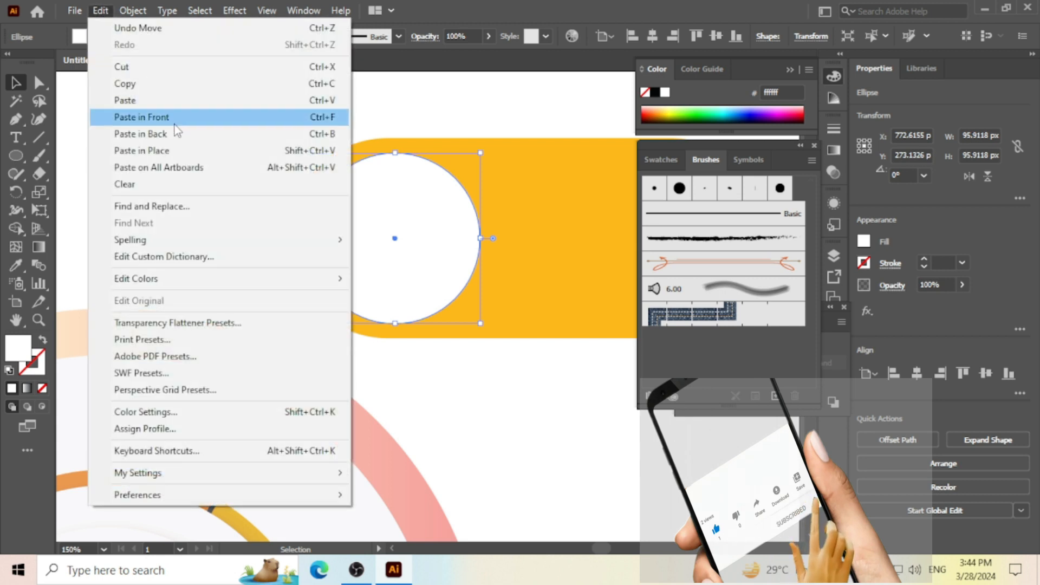
left_click(174, 124)
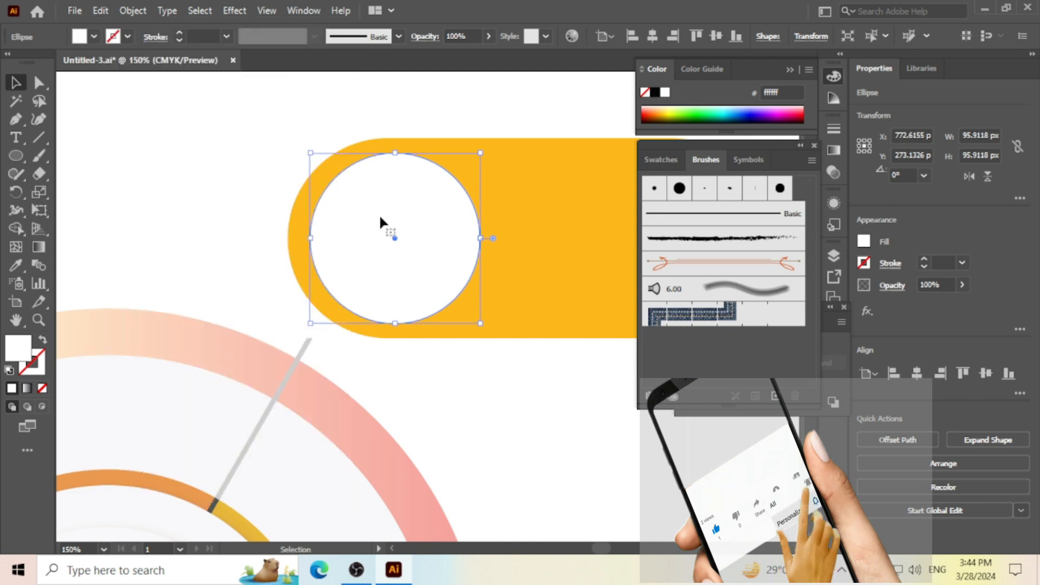
left_click_drag(480, 238, 464, 242)
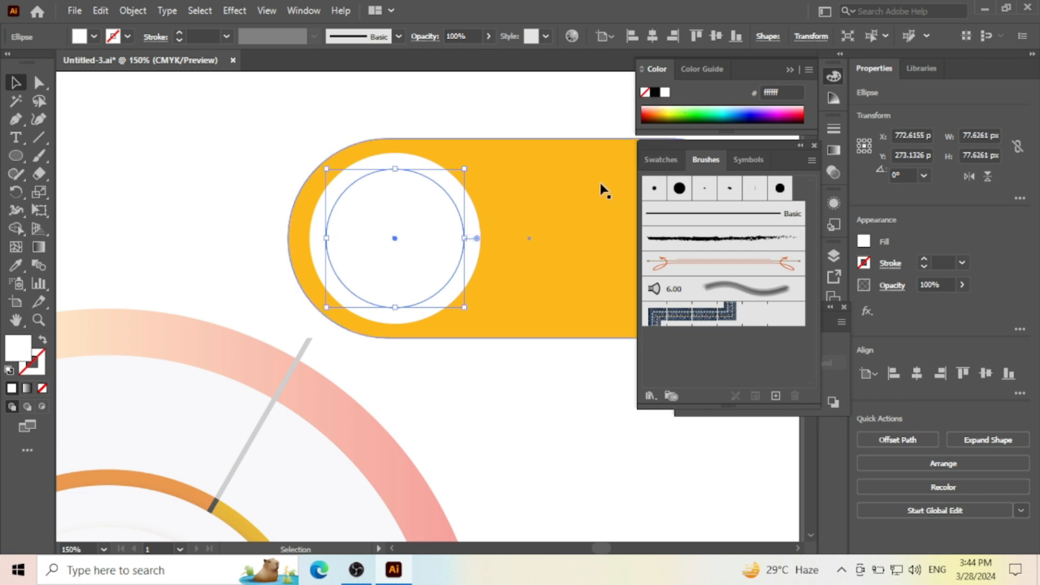
left_click(655, 95)
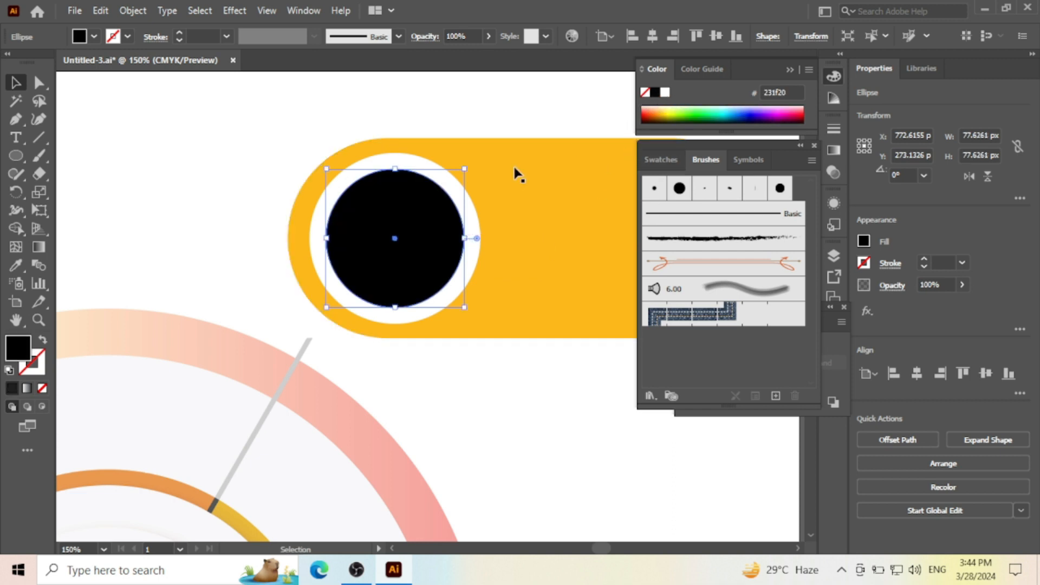
left_click(219, 122)
- Recolour the inner black circle with the yellow sampled from the pill shape, and clear the selection
left_click(378, 216)
left_click(16, 265)
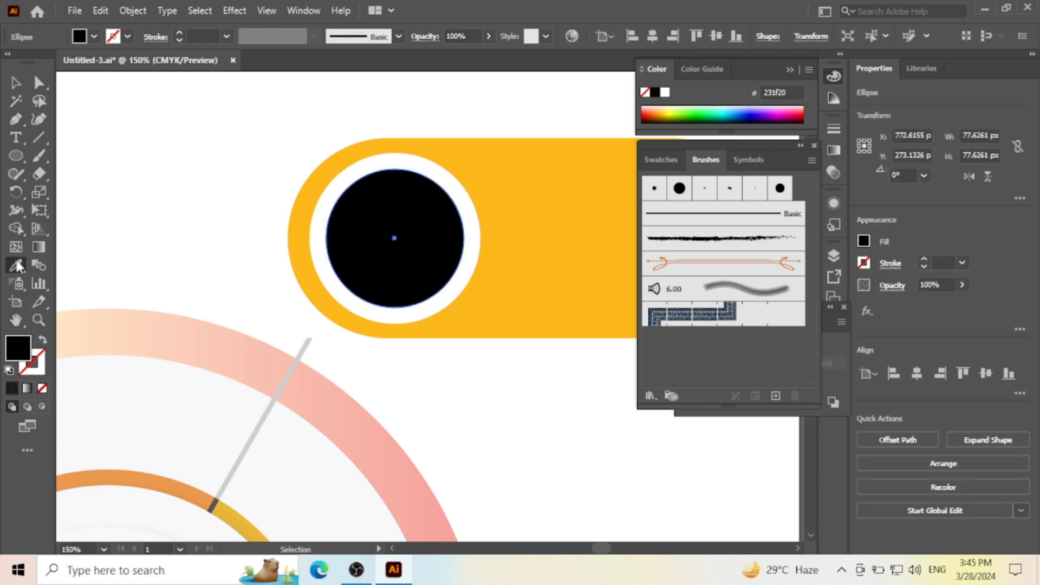
left_click(536, 227)
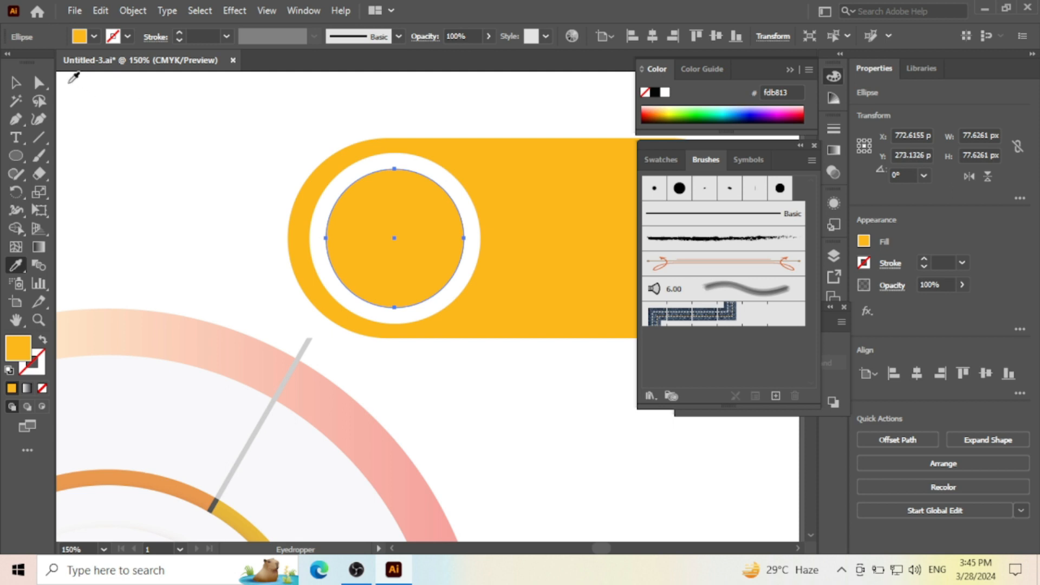
left_click(16, 83)
left_click(302, 101)
- Apply a Multiply drop shadow with reduced opacity, 7 px offsets and 5 px blur to the inner yellow circle, and deselect it
left_click(378, 204)
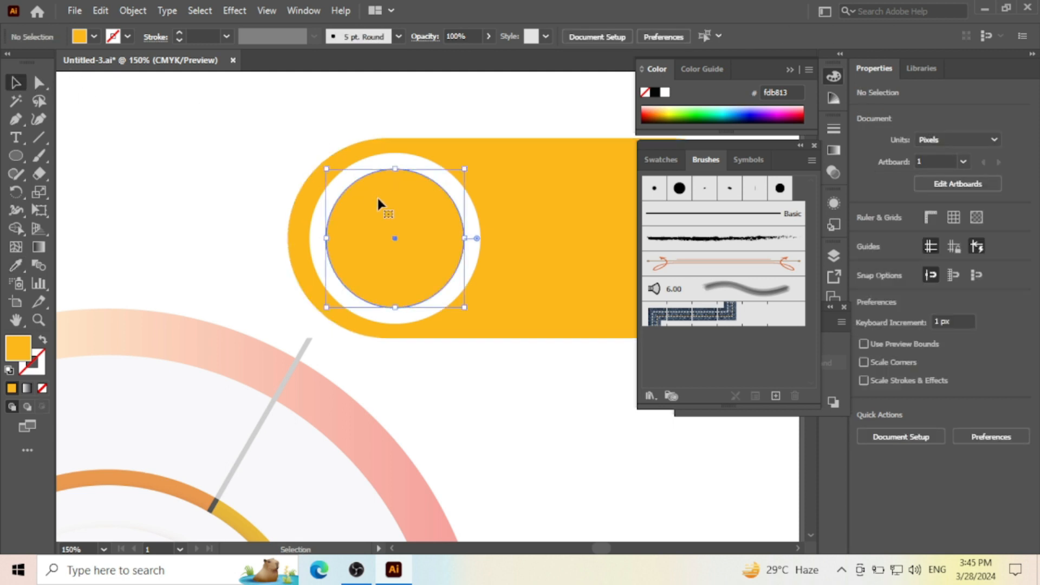
left_click(245, 10)
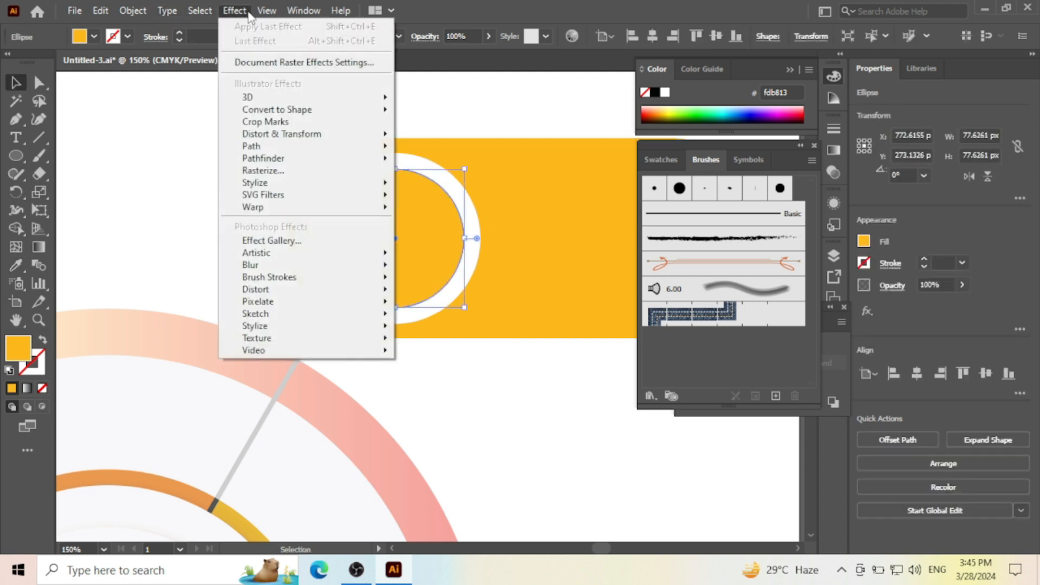
mouse_move(266, 10)
mouse_move(235, 12)
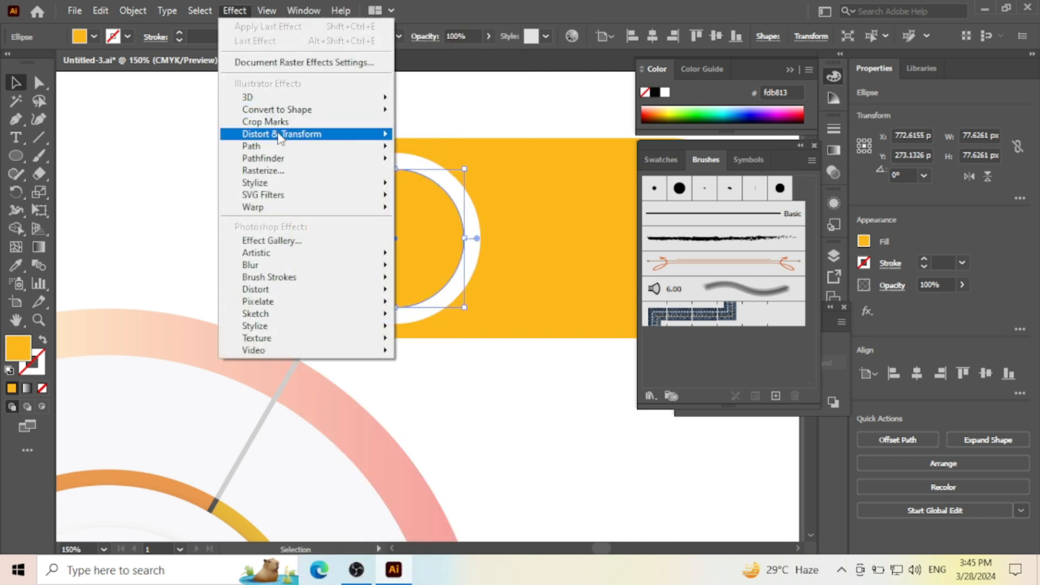
mouse_move(321, 184)
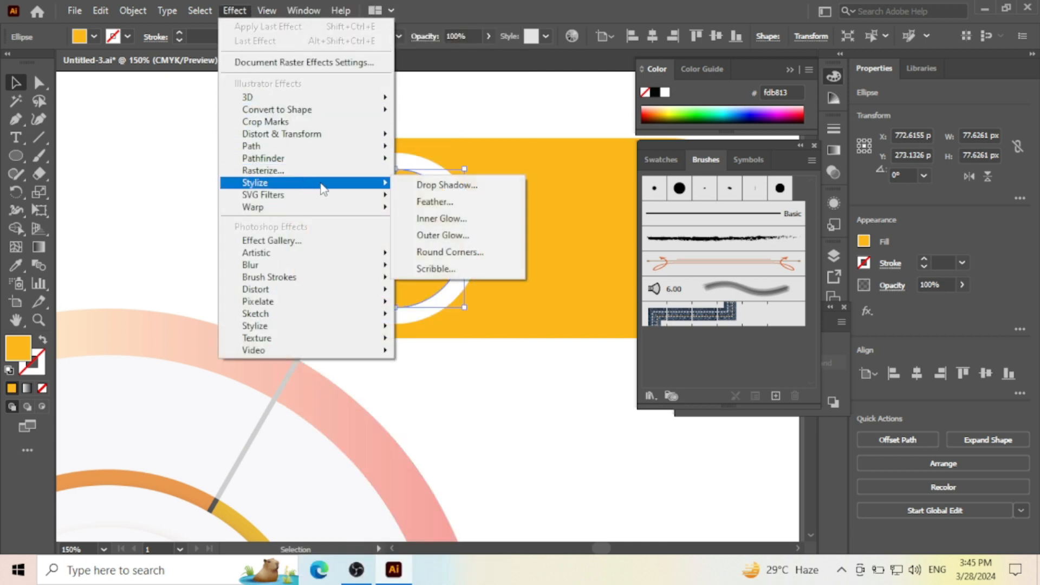
left_click(425, 183)
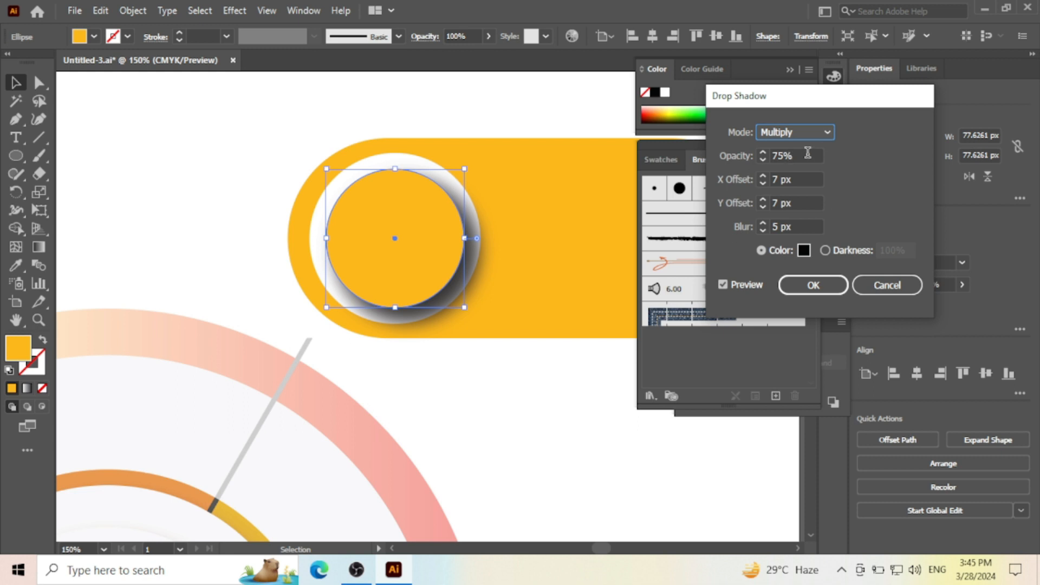
key("Tab")
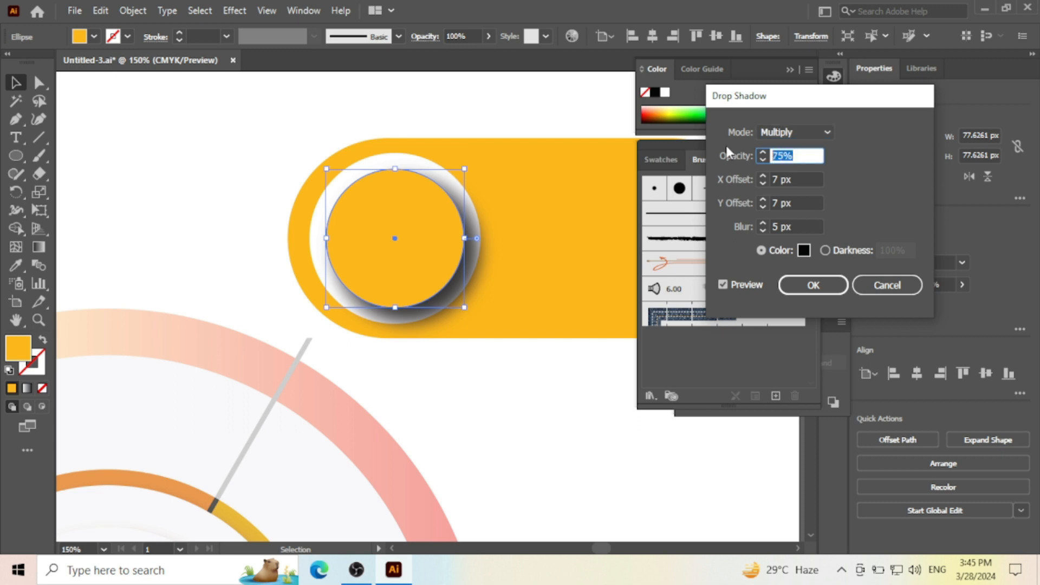
type("25")
key("Return")
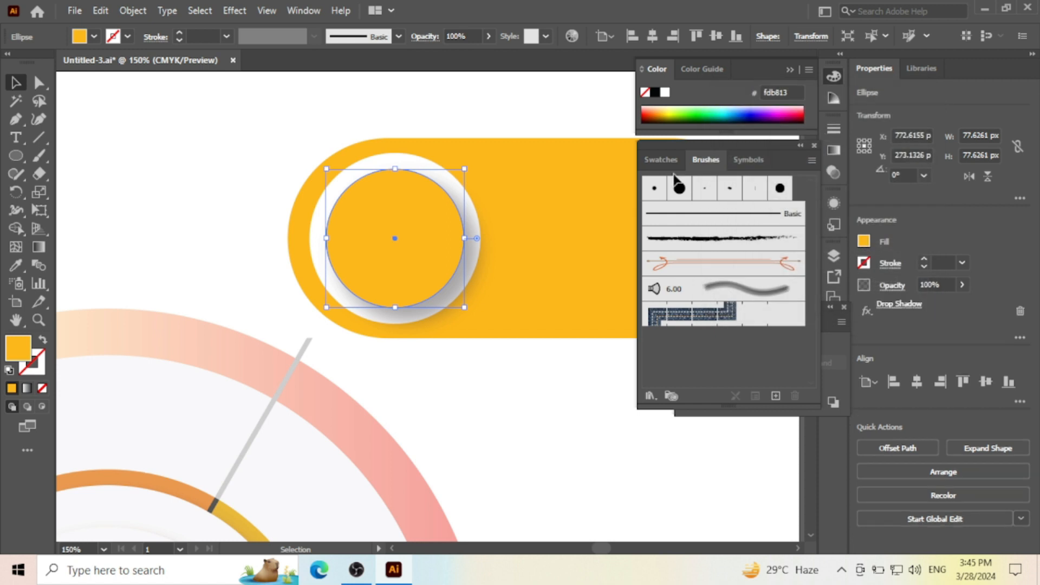
left_click(550, 85)
scroll(494, 222, "down", 4, "alt")
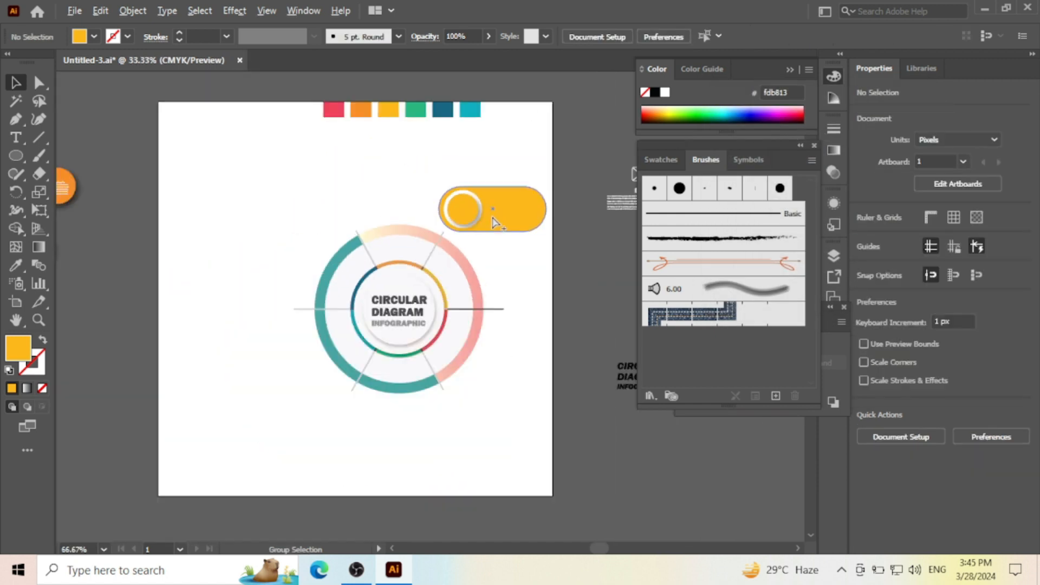
- Select the yellow pill together with its white and inner circles and group them
scroll(494, 222, "up", 2, "alt")
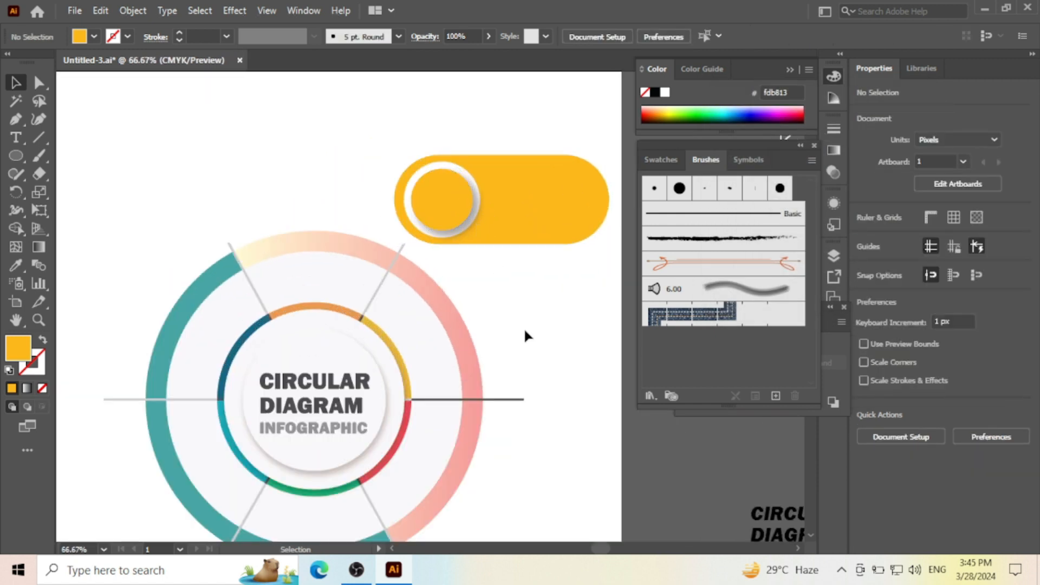
scroll(477, 208, "up", 1, "alt")
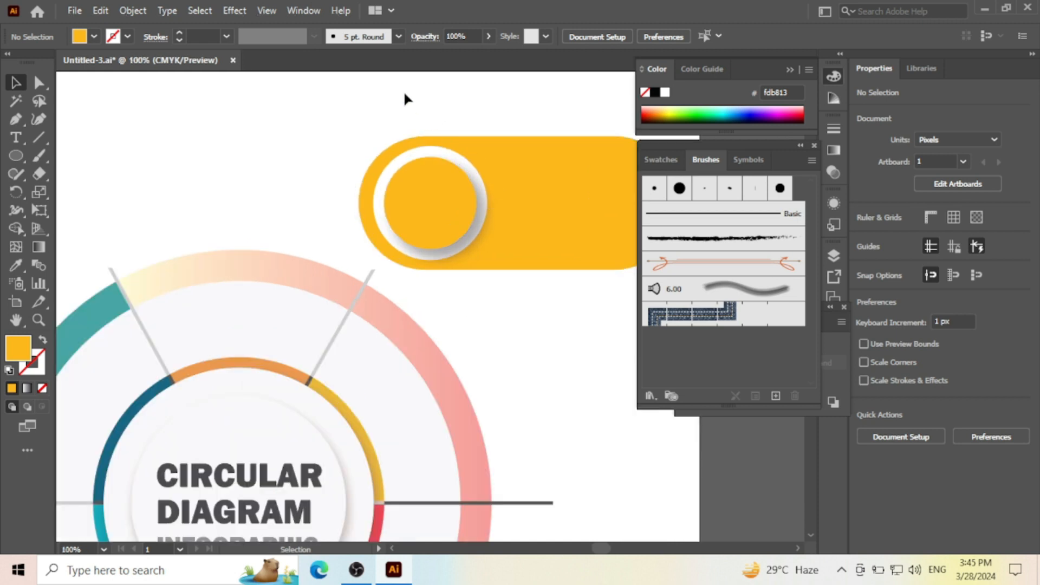
left_click(466, 205)
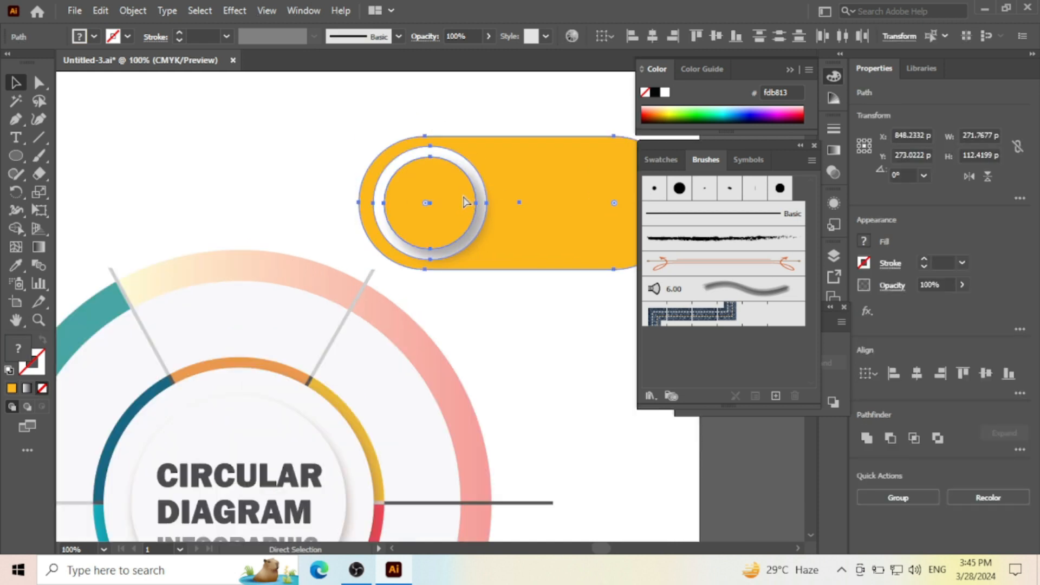
right_click(454, 172)
left_click(505, 264)
- Arrange three copies of the pill group down the ring's right side, at its upper, middle and lower edges
scroll(458, 163, "down", 2, "alt")
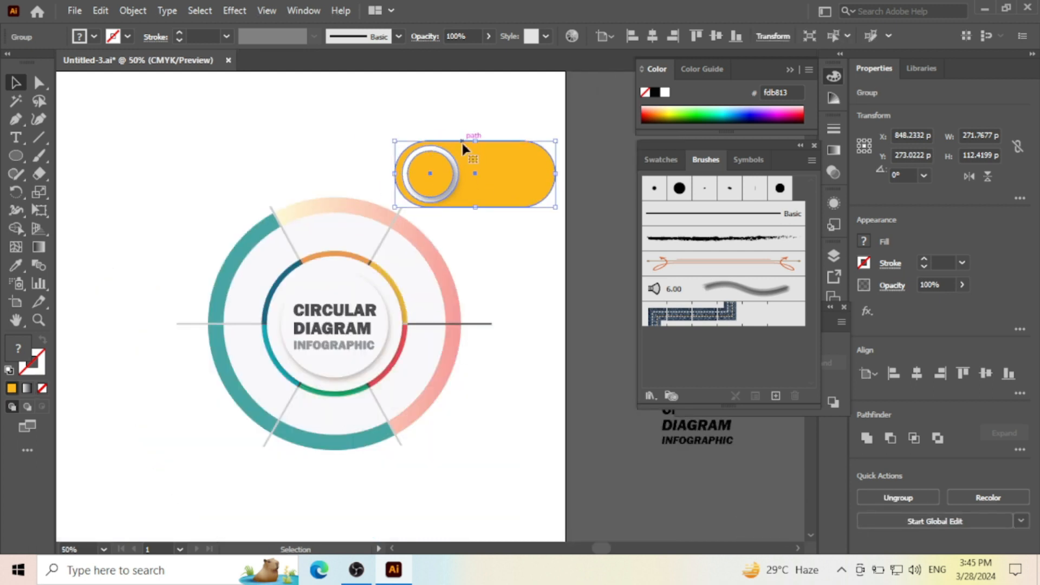
scroll(471, 149, "down", 1)
left_click_drag(492, 156, 509, 199)
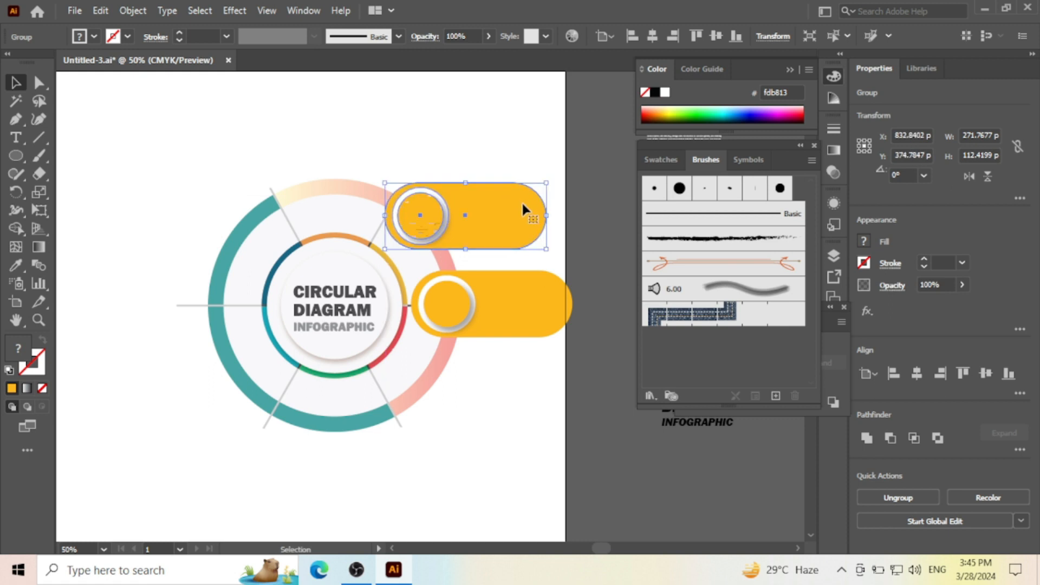
left_click(525, 301)
left_click_drag(522, 322, 495, 402, "alt")
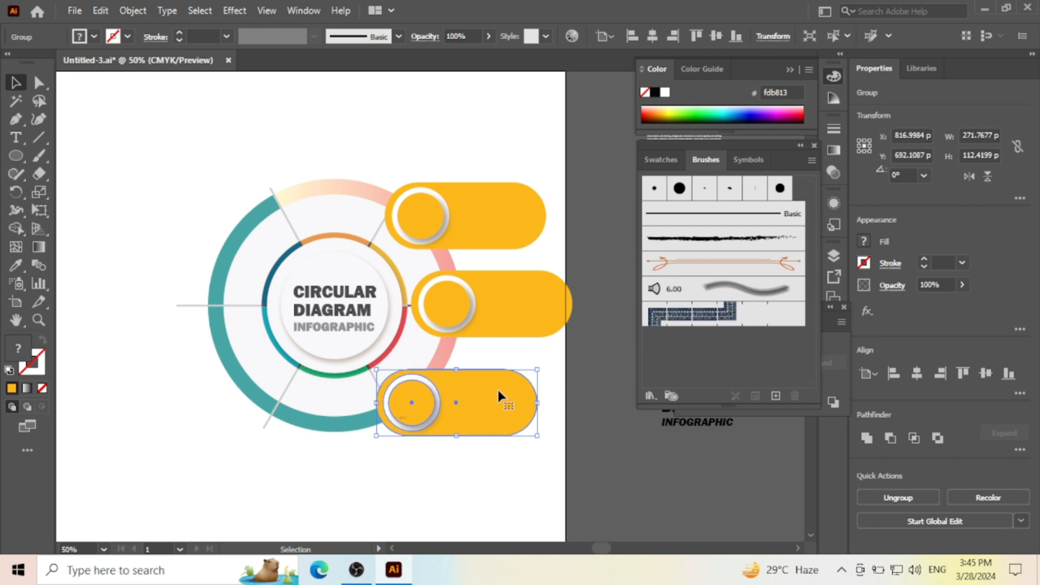
- Fine-tune the positions of the three pills and distribute them evenly by their vertical centres
left_click(527, 315)
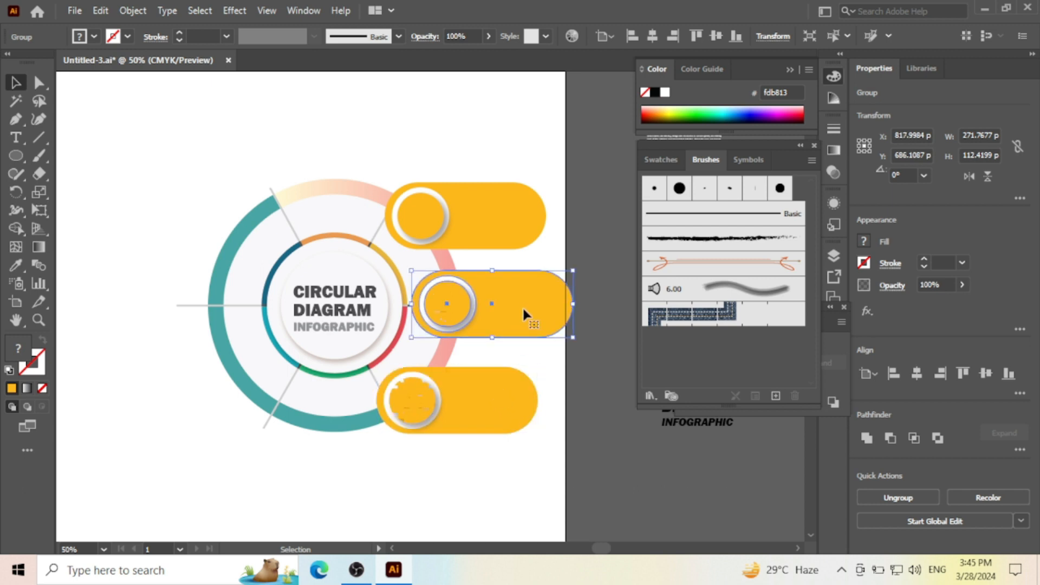
left_click(512, 218)
left_click(537, 295, "shift")
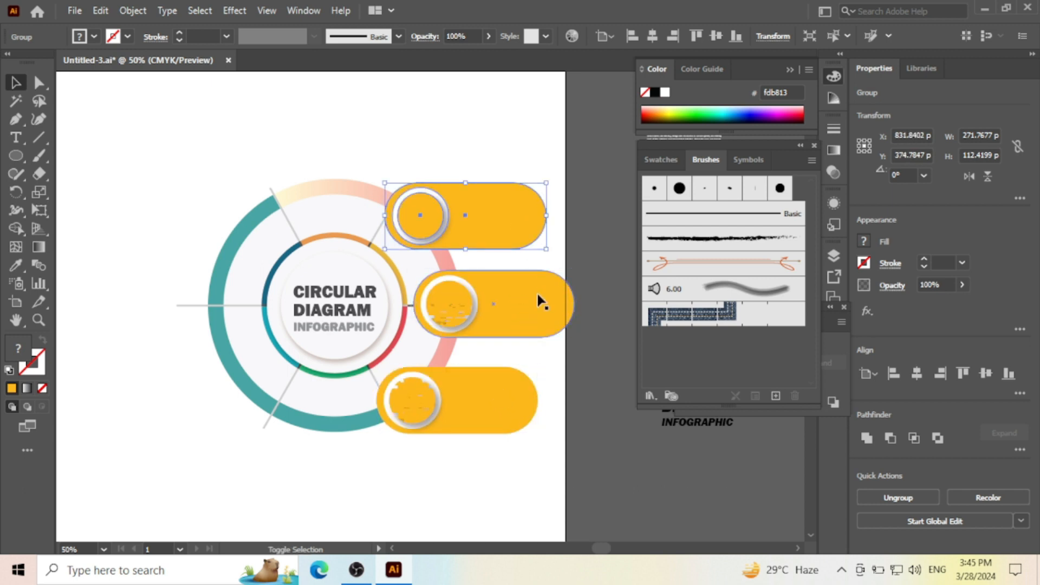
left_click(520, 401, "shift")
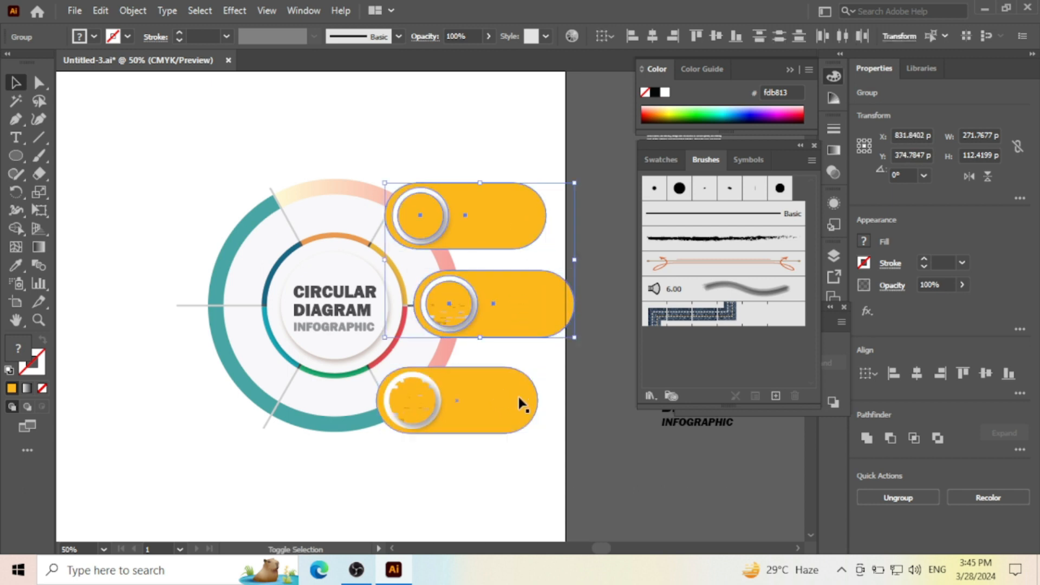
left_click(779, 37)
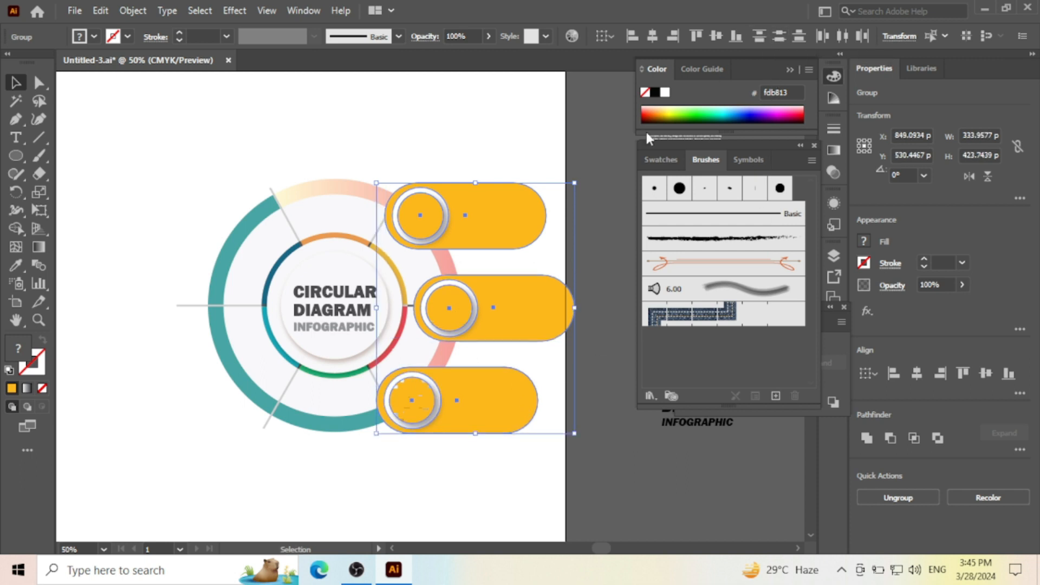
- Nudge the three selected pills 3 px right and 2 px down, and clear the selection
key("Right")
key("Right")
key("Right")
key("Down")
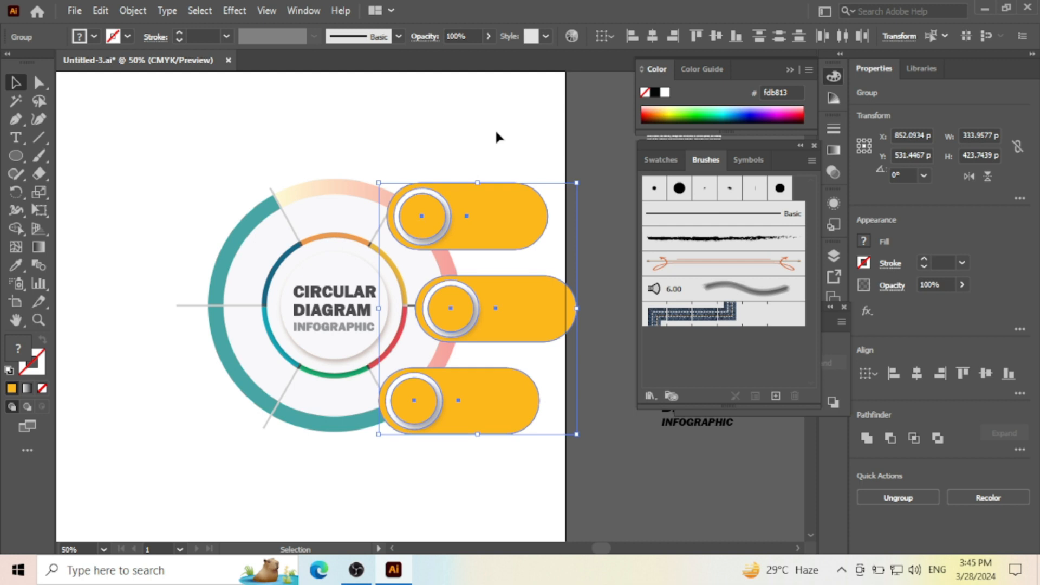
key("Down")
left_click(503, 140)
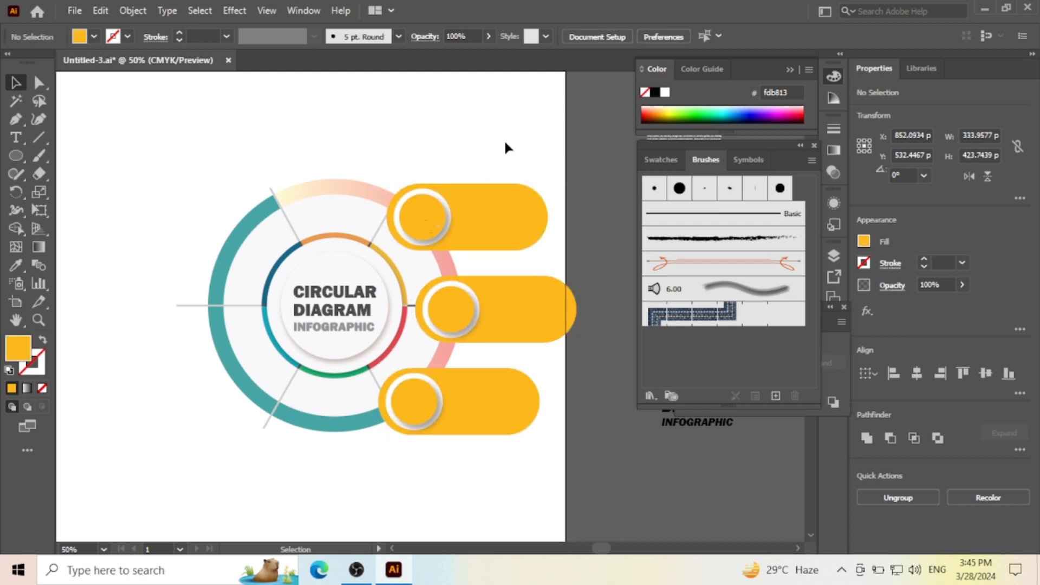
- Scale the three right-hand pills down to about 315 px overall width, within the artboard edge, and group them
scroll(492, 215, "down", 2)
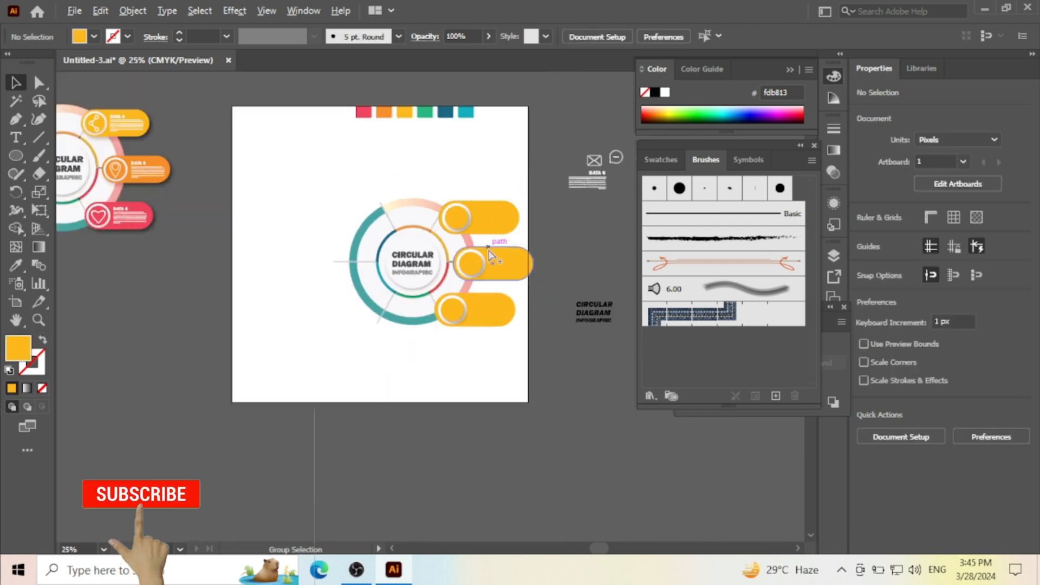
scroll(487, 262, "up", 1)
left_click_drag(540, 263, 567, 249)
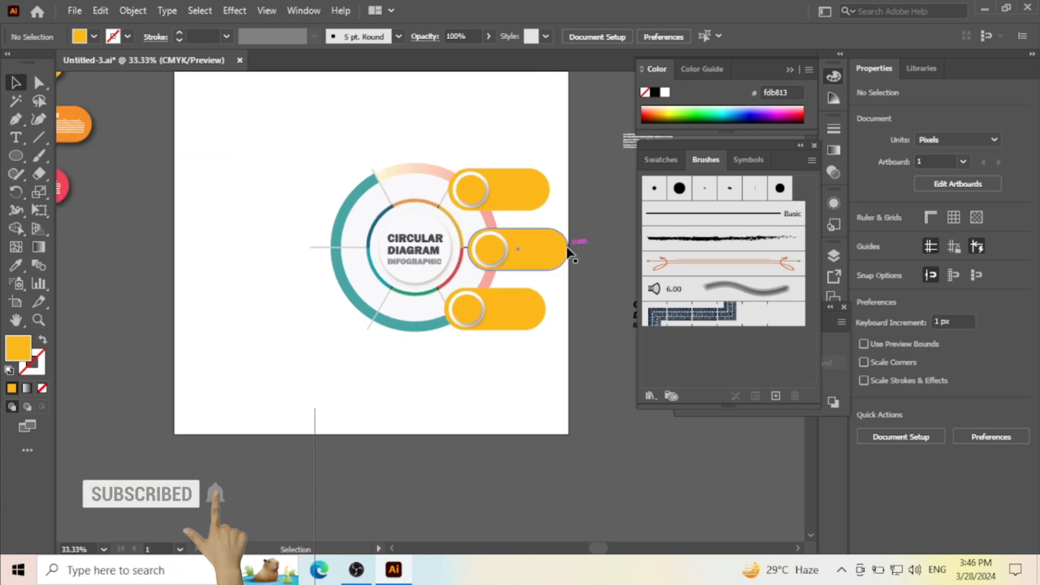
left_click_drag(523, 151, 583, 372)
right_click(524, 226)
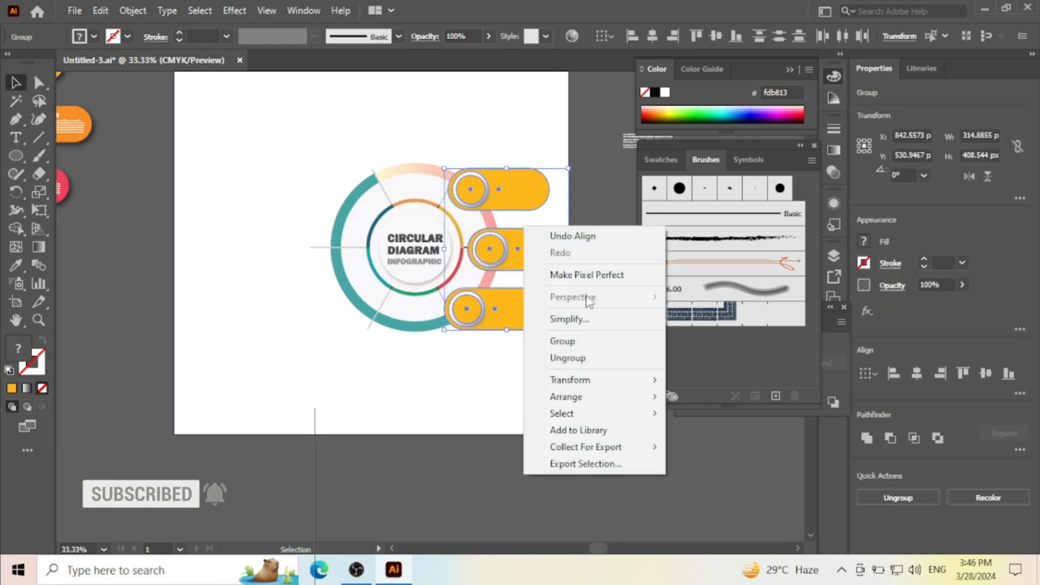
left_click(590, 341)
- Duplicate the pill group to the ring's left side and reflect the copy across the vertical axis
left_click_drag(534, 251, 327, 227)
right_click(327, 226)
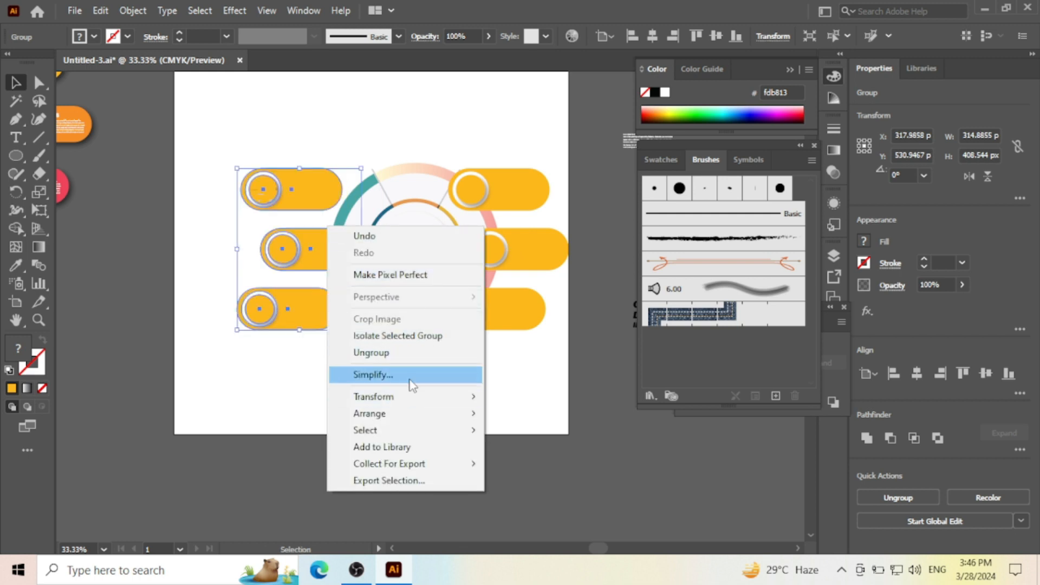
mouse_move(415, 399)
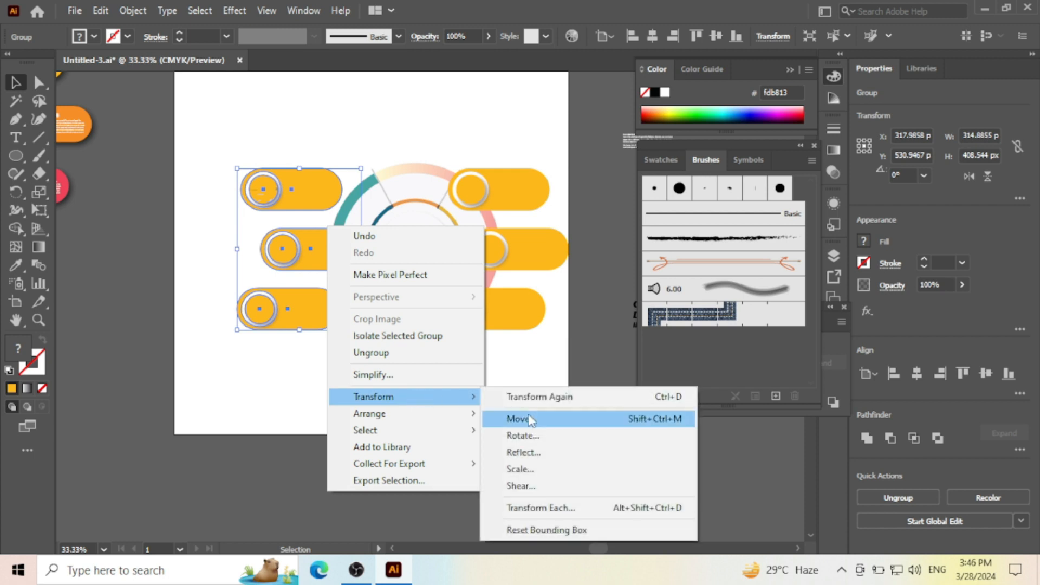
left_click(541, 452)
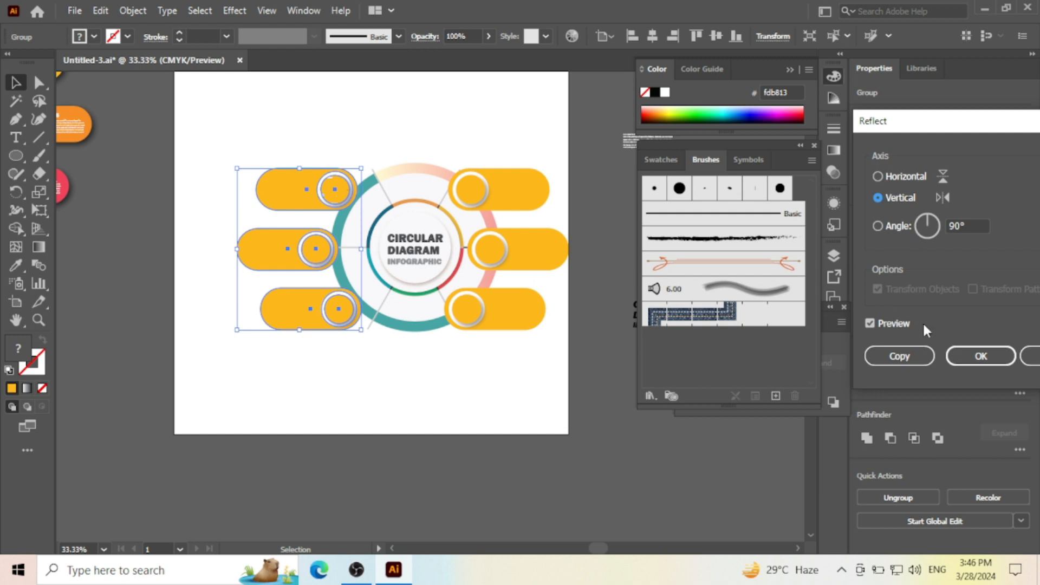
left_click(980, 356)
- Move the mirrored pill group in over the ring's left edge, nudge it to match the right-hand pills, and deselect it
key("Right")
key("Right")
key("Right")
key("Right")
key("Right")
key("Right")
key("Right")
key("Right")
key("Right")
key("Right")
key("Right")
key("Right")
key("Right")
key("Right")
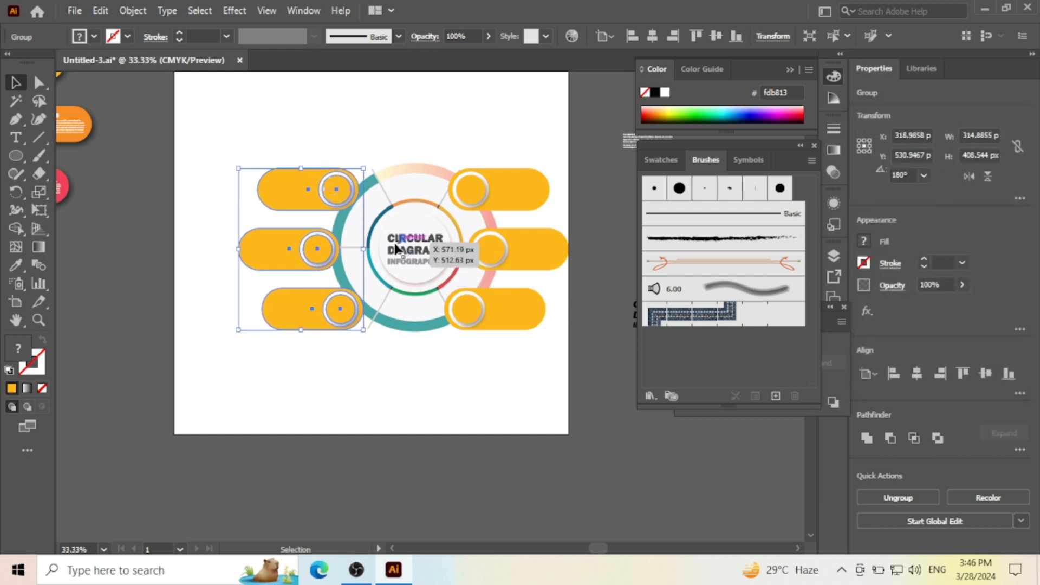
left_click_drag(286, 243, 308, 246)
scroll(465, 260, "up", 2)
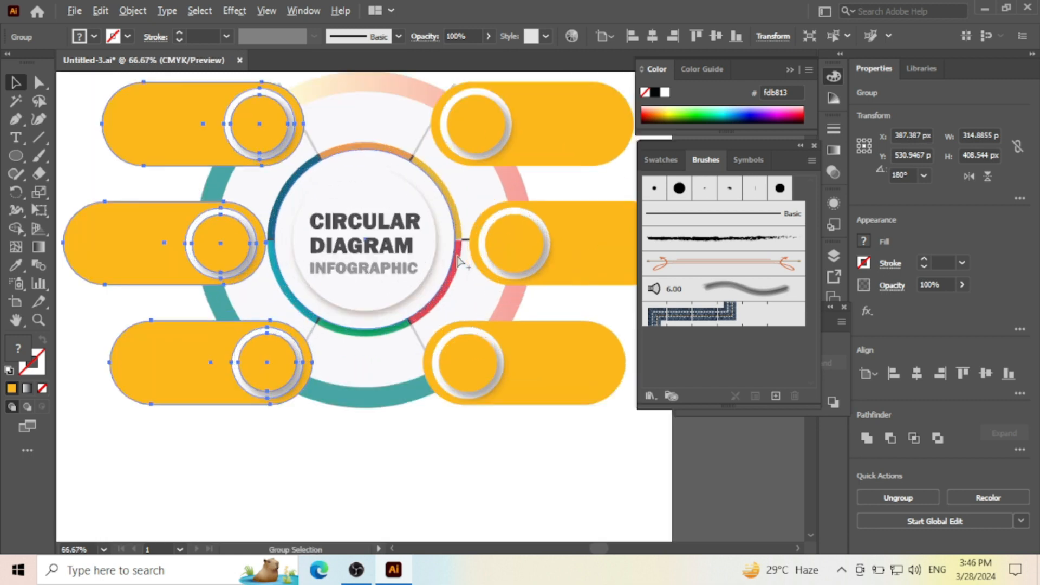
key("Left")
key("Left")
key("Left")
key("Left")
key("Left")
key("Left")
key("Left")
key("Left")
key("Left")
key("Left")
key("Left")
key("Left")
key("Left")
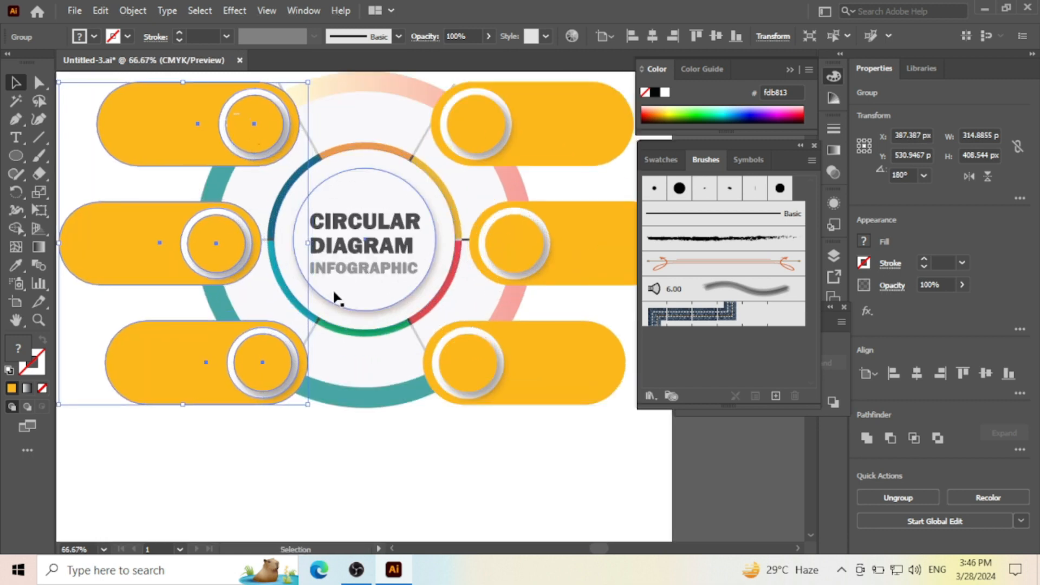
key("Right")
key("Right")
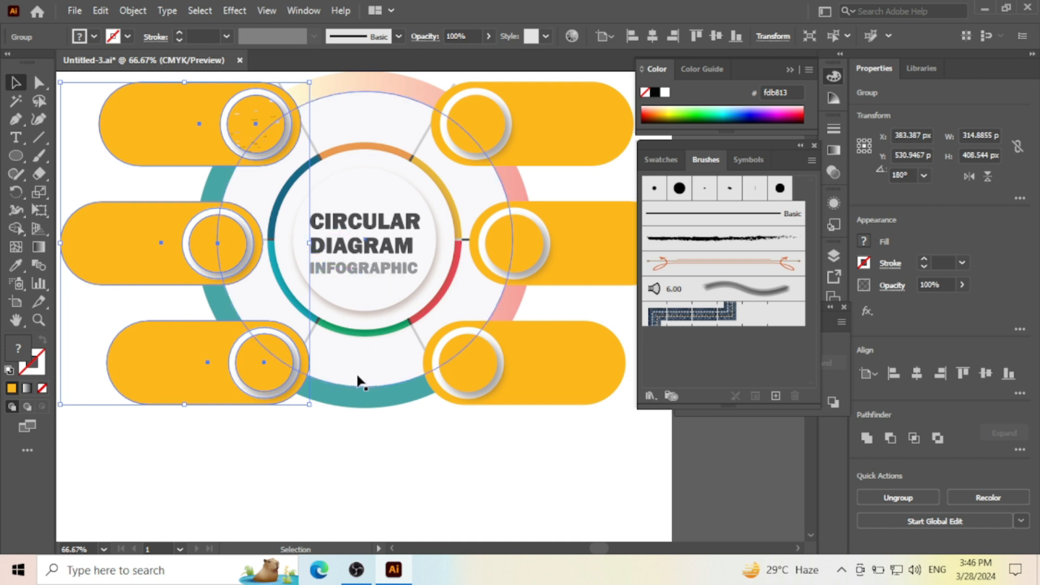
left_click(429, 480)
- Ungroup the three right-hand pills so each can be selected separately, and clear the selection
scroll(443, 329, "down", 2)
scroll(443, 328, "down", 1)
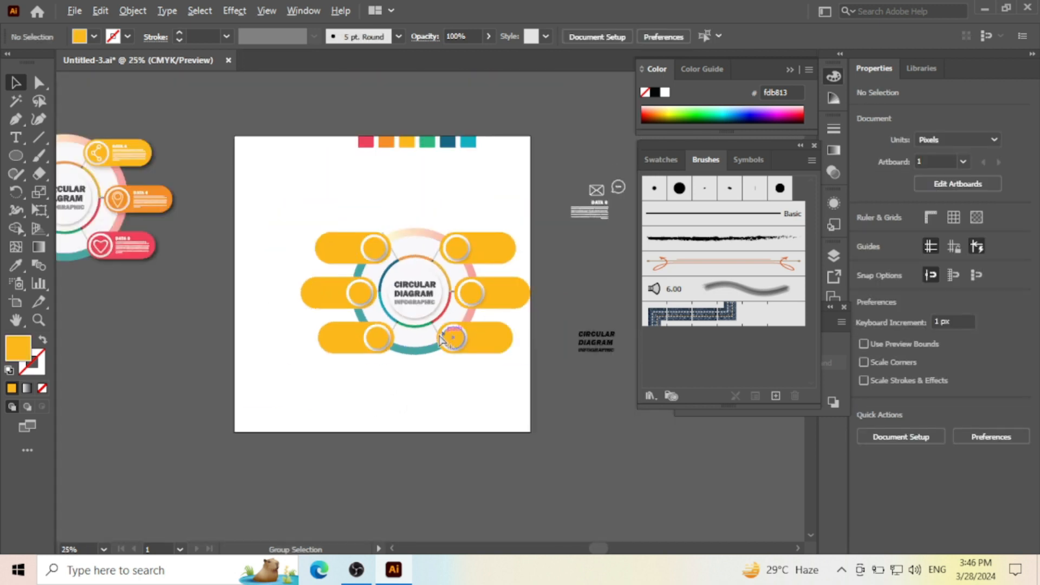
scroll(412, 296, "up", 1)
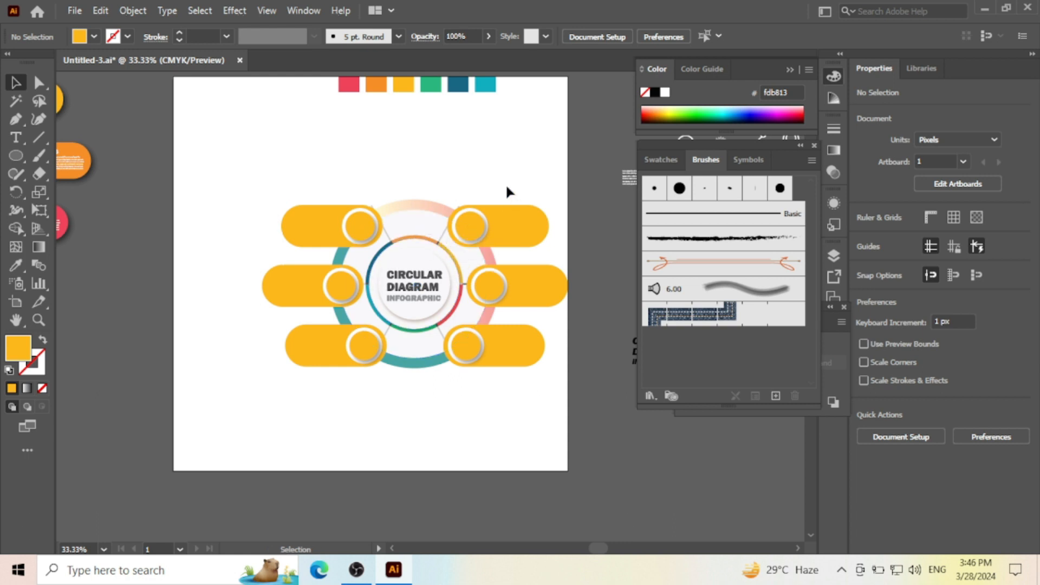
left_click_drag(474, 128, 412, 147)
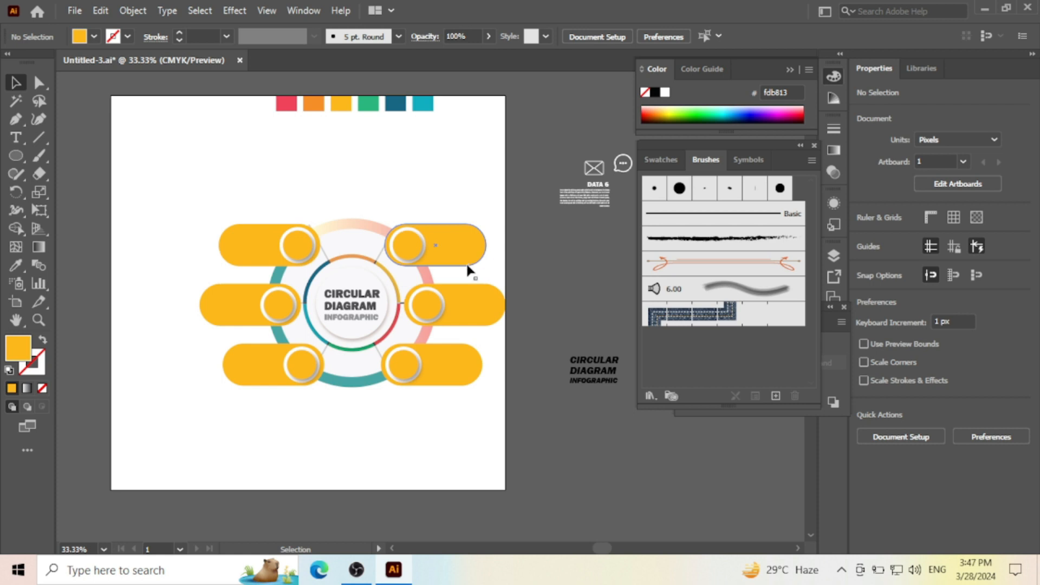
scroll(474, 275, "up", 1)
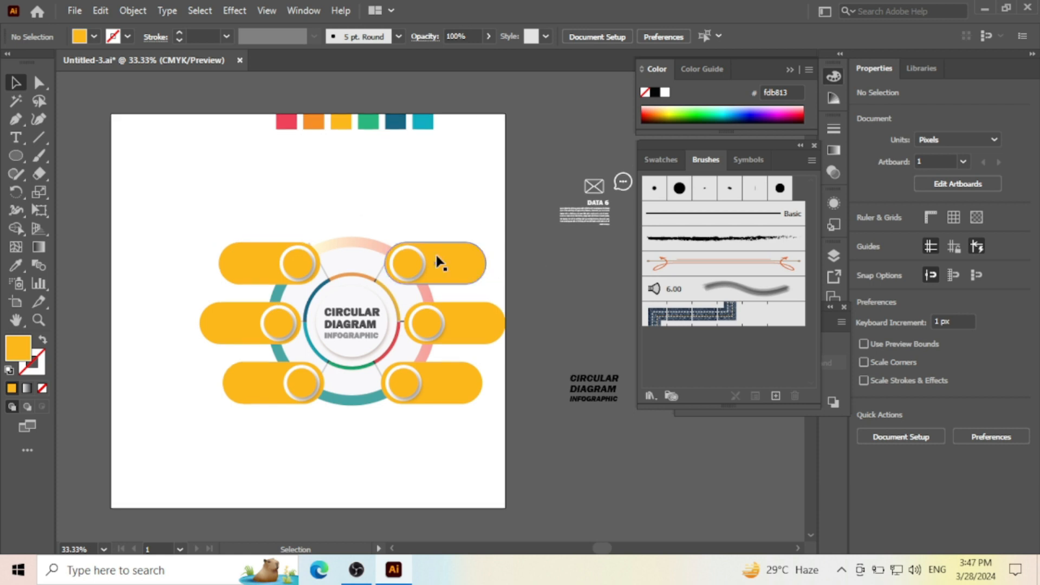
scroll(472, 260, "down", 2)
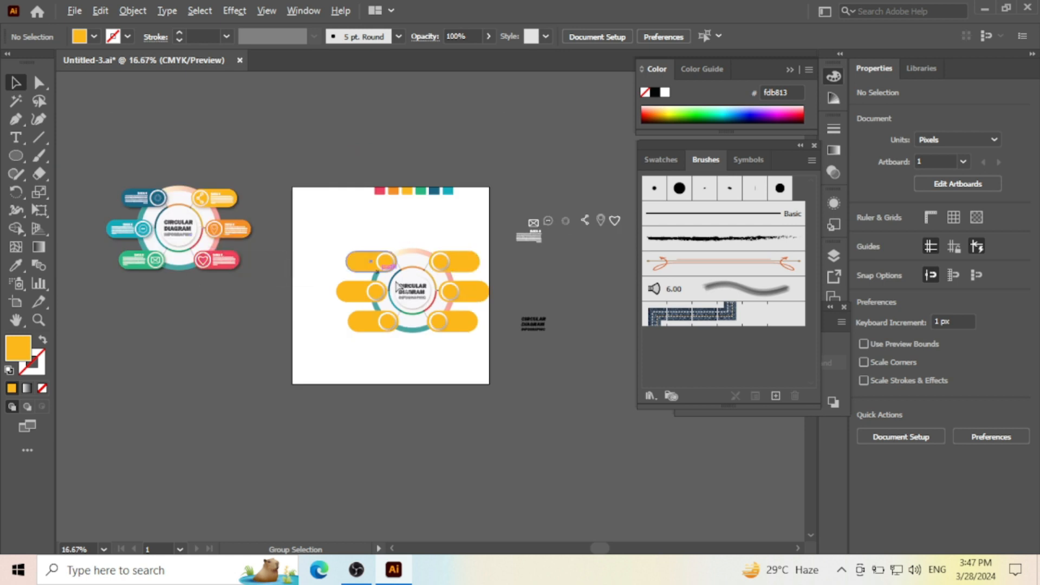
scroll(484, 305, "up", 2)
left_click(466, 216)
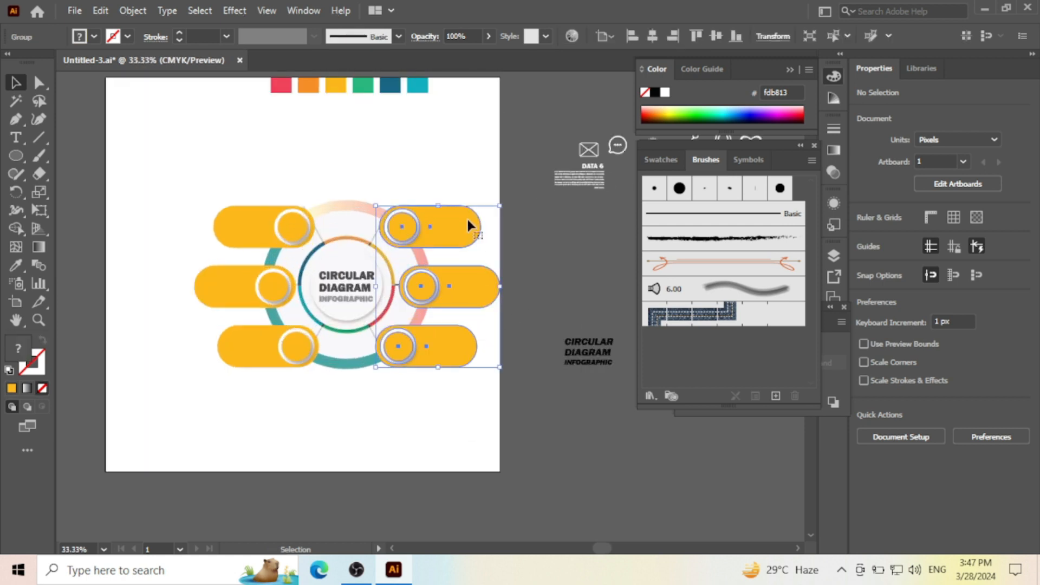
right_click(463, 233)
left_click(506, 360)
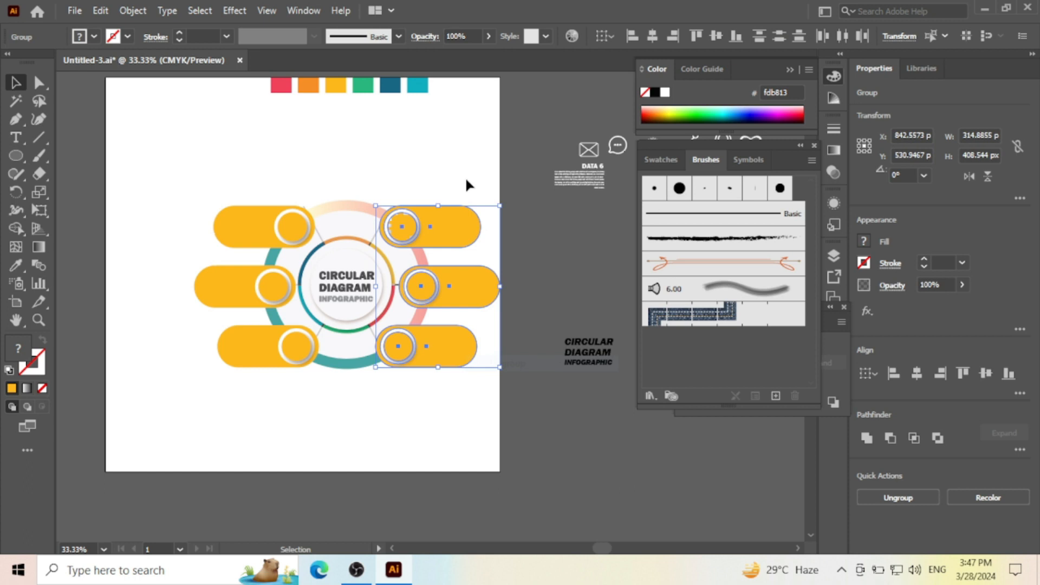
left_click(467, 183)
- Ungroup the middle right pill into its body and circles, and clear the selection
scroll(483, 297, "up", 1)
left_click(483, 339)
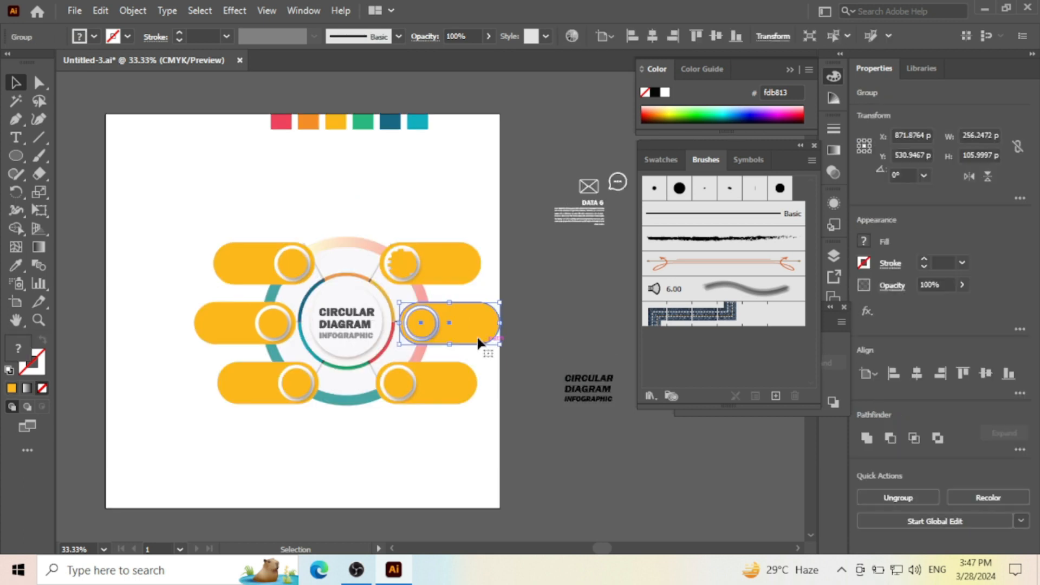
right_click(483, 339)
left_click(513, 198)
left_click(448, 173)
- Recolour the body of the middle right pill with orange sampled from the second swatch above the diagram, and deselect it
left_click(471, 329)
left_click_drag(471, 328, 500, 332)
key("ctrl+z")
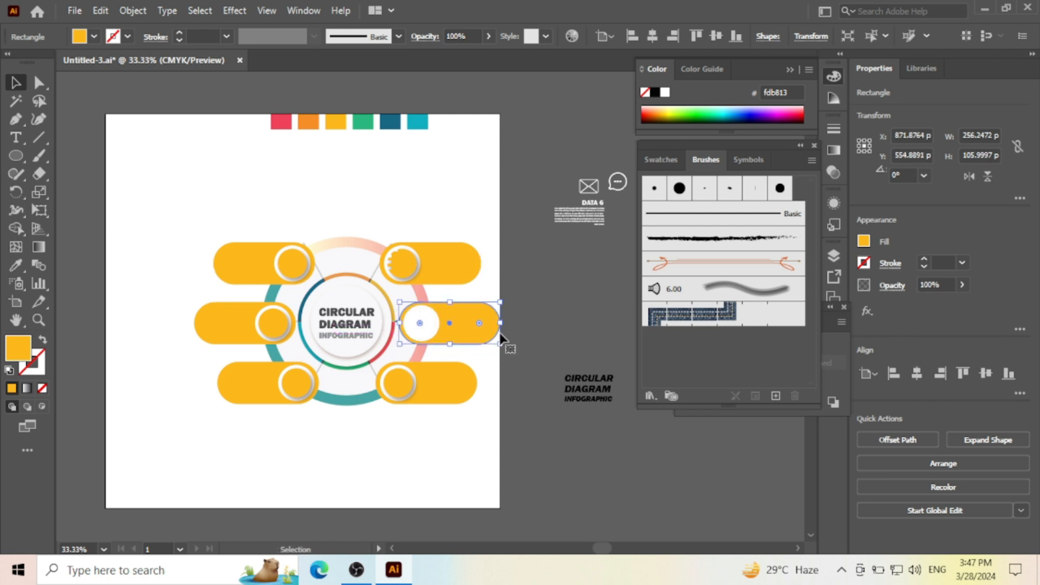
left_click(16, 267)
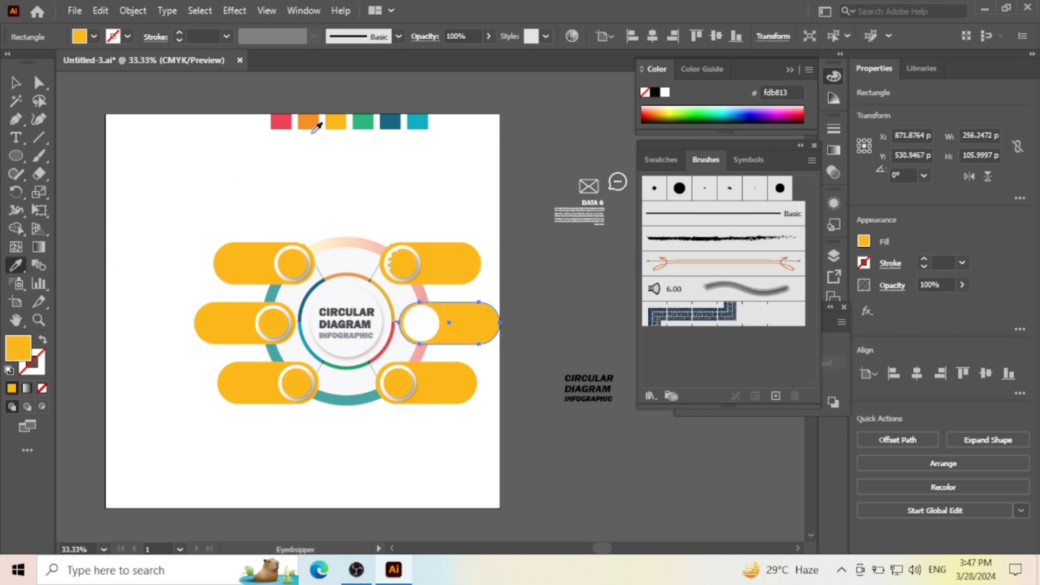
left_click(318, 120)
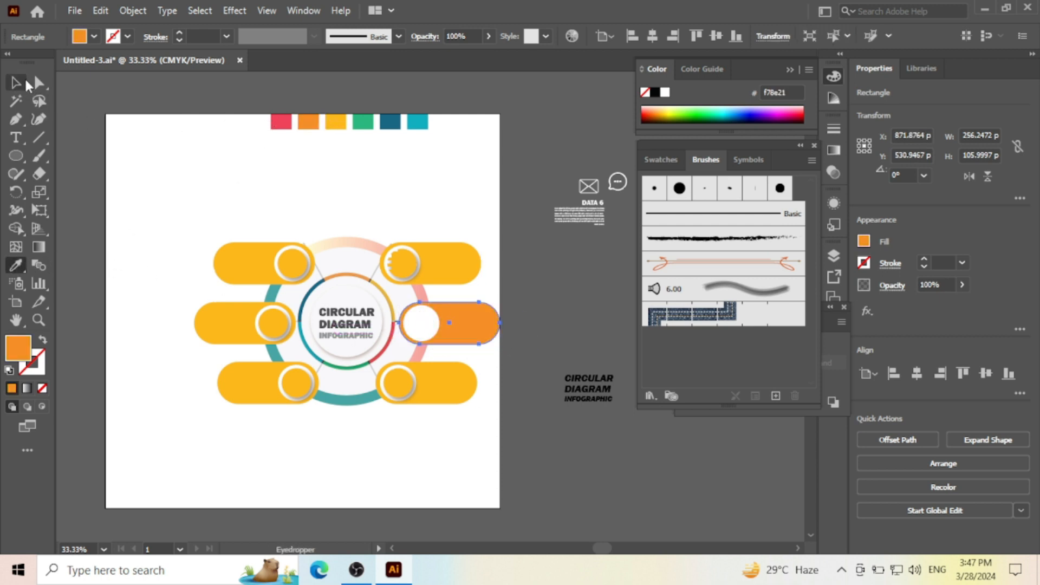
left_click(15, 84)
key("ctrl+plus")
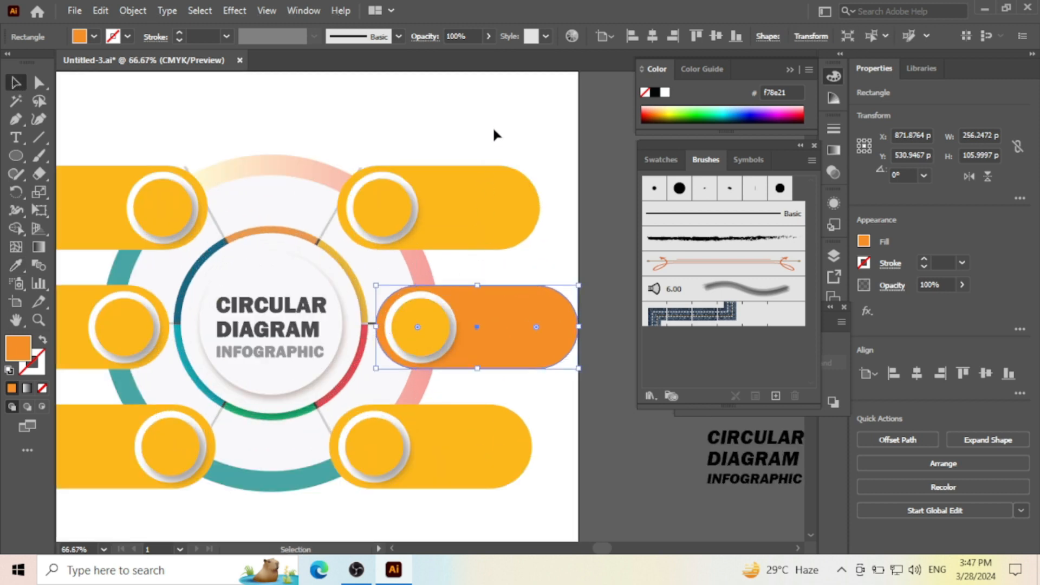
left_click(476, 130)
- Ungroup the lower right pill into its body and circles, and clear the selection
key("ctrl+minus")
left_click(468, 343)
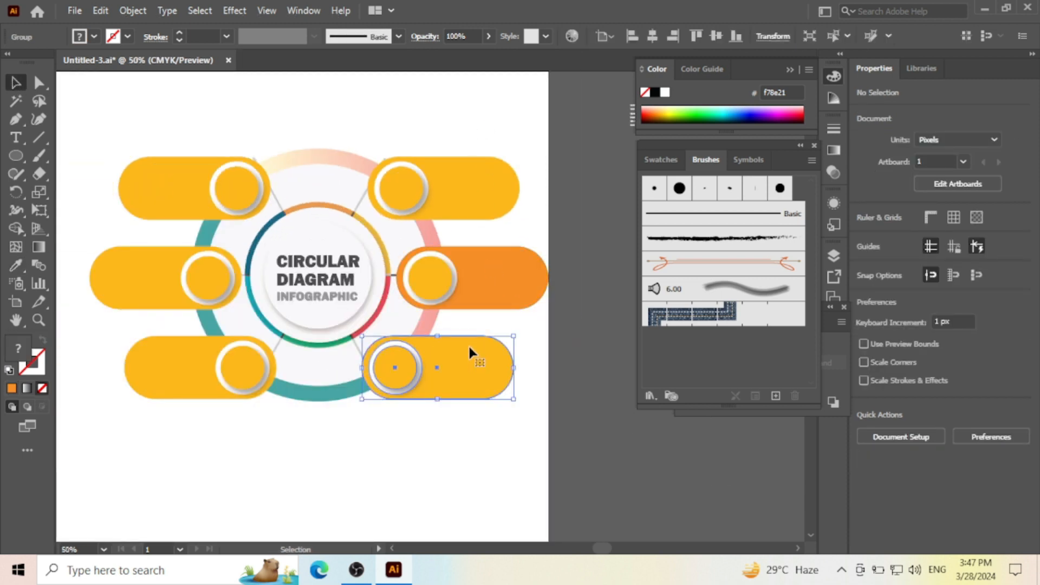
right_click(468, 344)
left_click(517, 208)
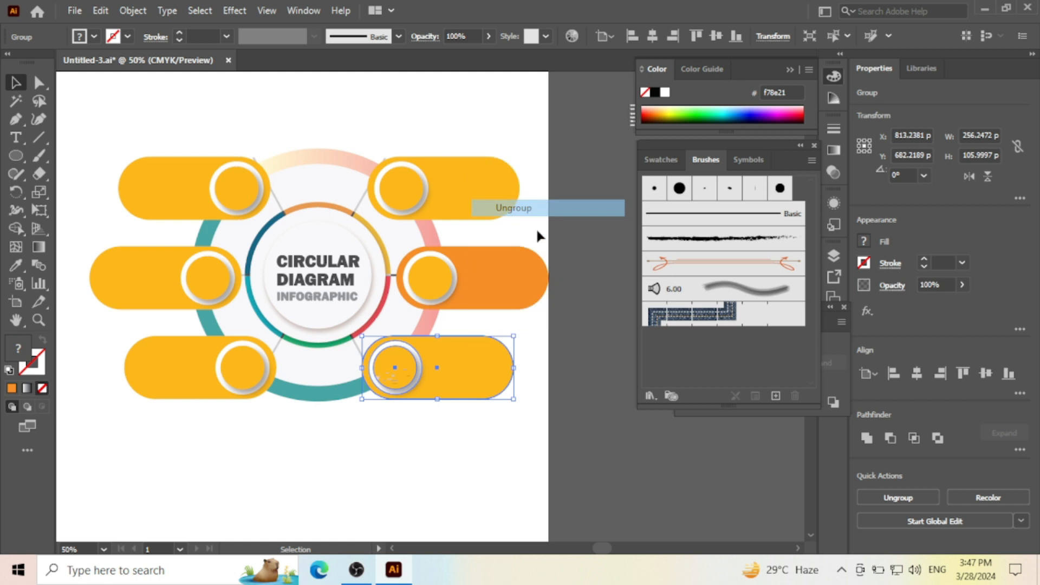
left_click(576, 385)
- Recolour the lower right pill's body with the pinkish red sampled from the first swatch above the diagram
left_click(406, 370)
left_click(15, 264)
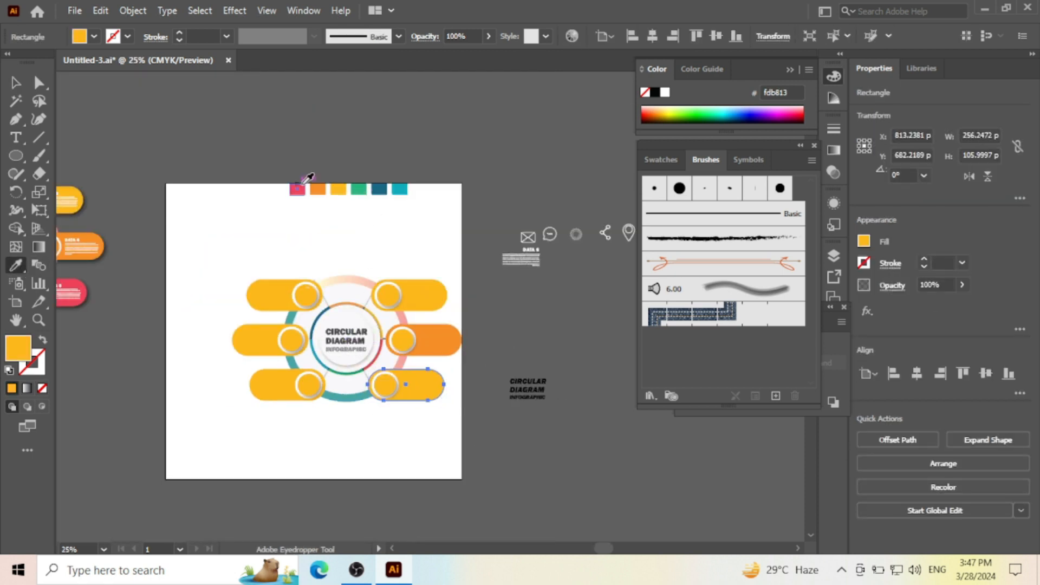
left_click(300, 186)
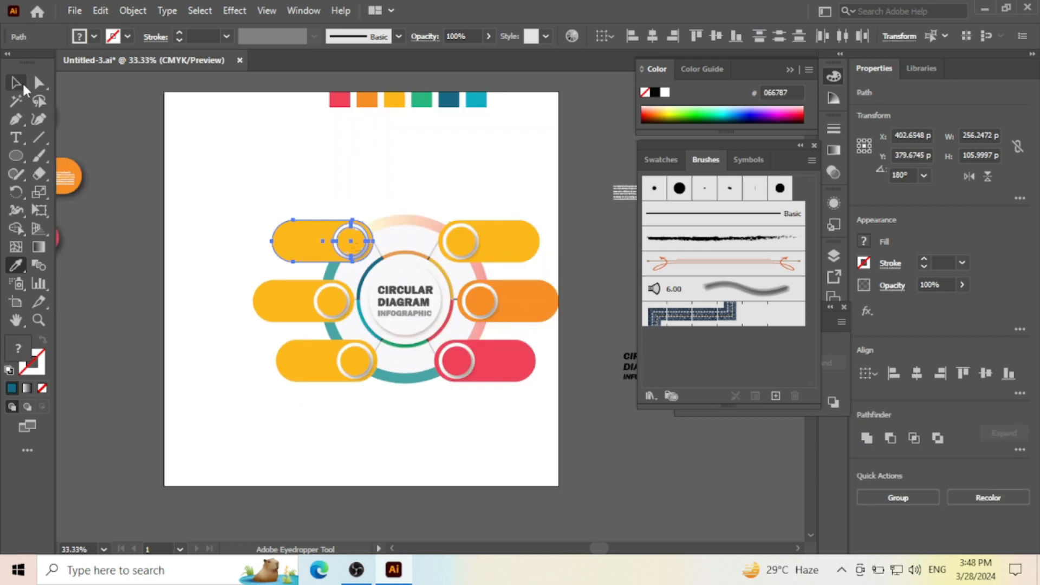
left_click(22, 85)
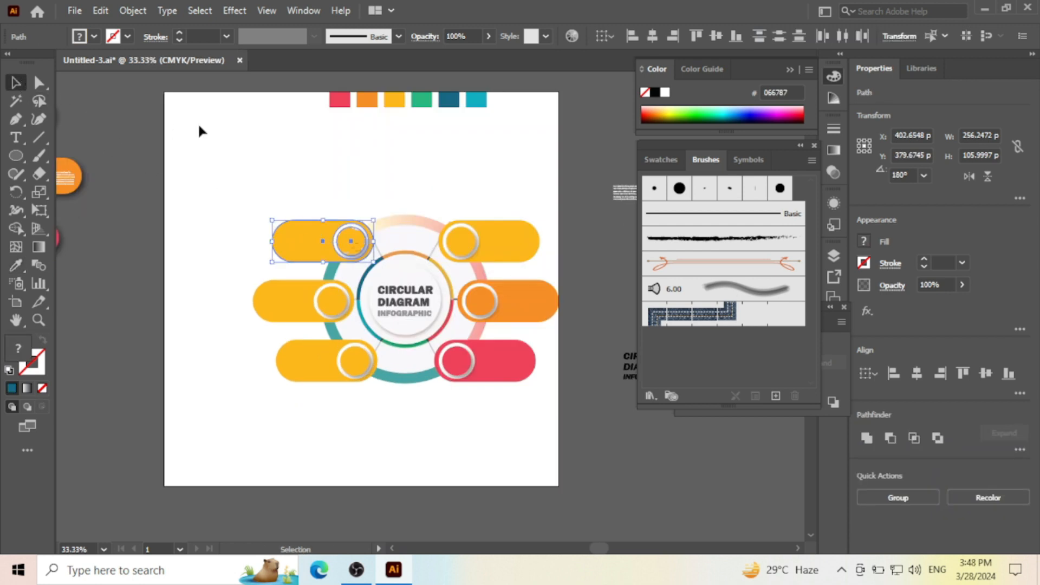
- Ungroup the middle and lower left pills into their separate bodies and circles, and clear the selection
left_click(197, 125)
left_click(284, 294)
right_click(284, 294)
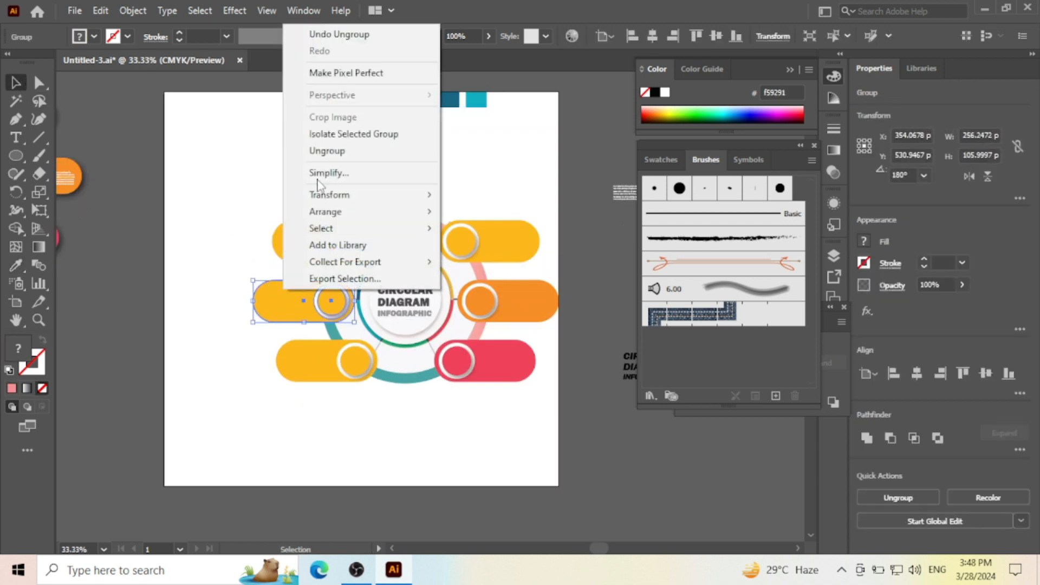
left_click(325, 151)
left_click(303, 149)
right_click(302, 372)
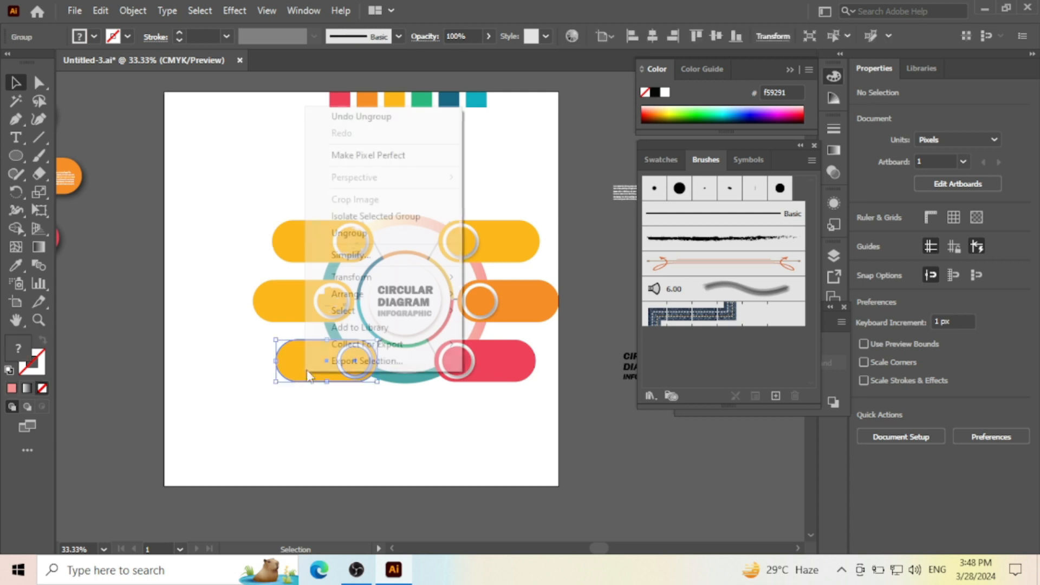
left_click(317, 231)
left_click(310, 206)
- Recolour the upper left pill's body with dark blue sampled from the fifth swatch, and deselect it
left_click(293, 229)
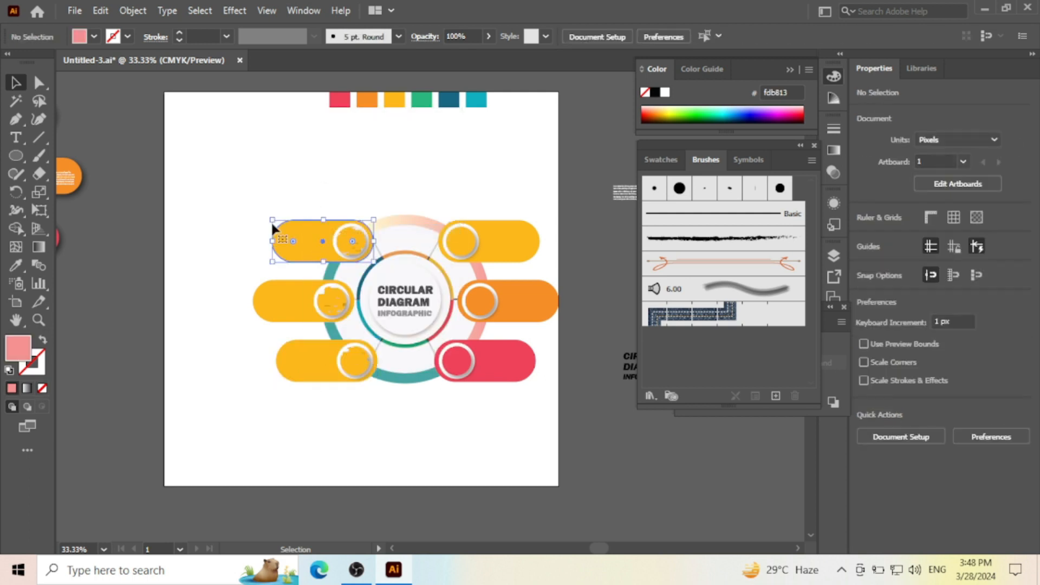
left_click(22, 266)
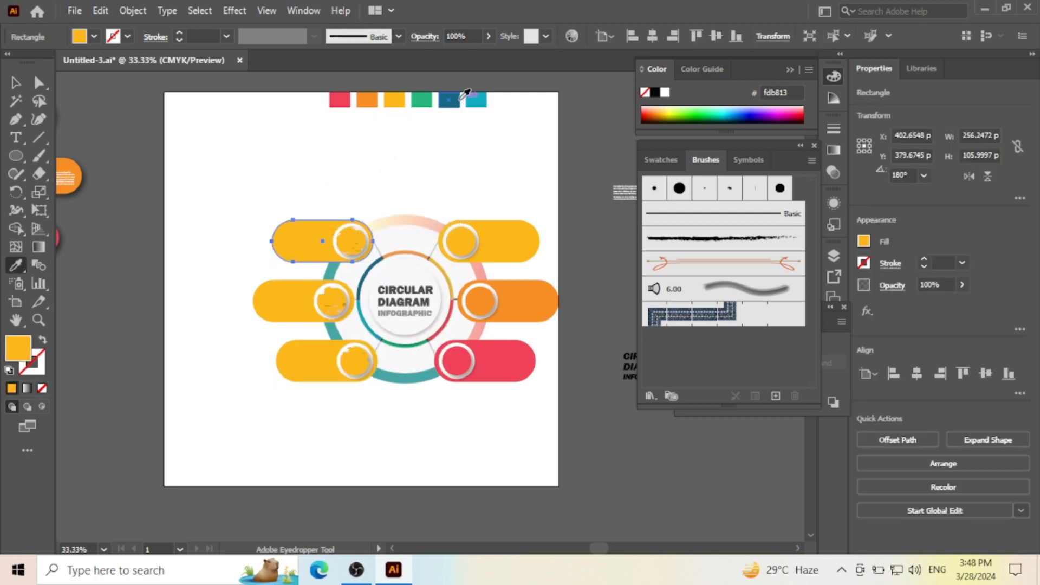
left_click(464, 95)
left_click(20, 79)
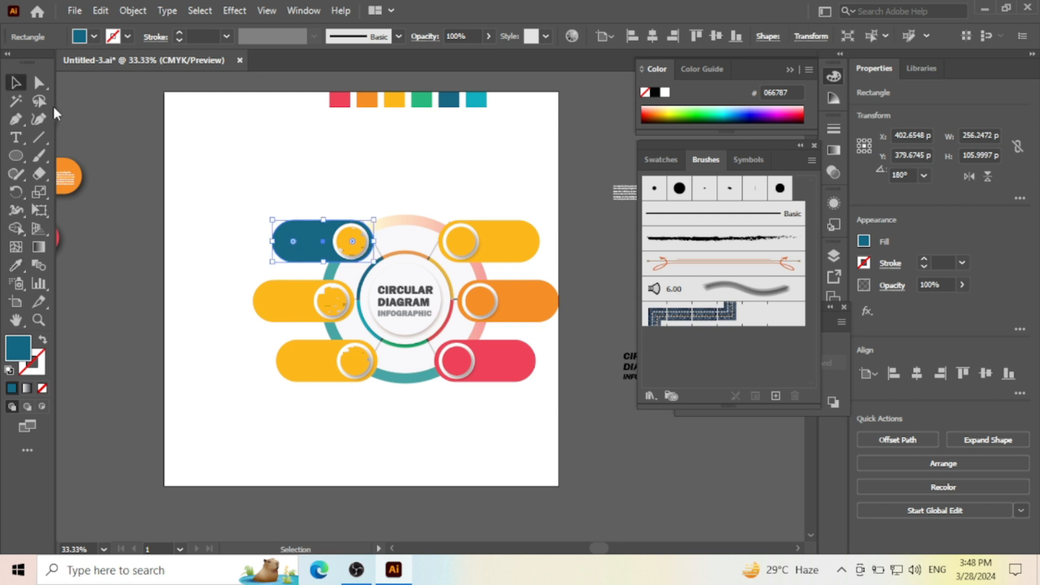
left_click(251, 193)
- Recolour the upper left pill's inner circle dark blue to match its body, and deselect it
scroll(360, 239, "up", 3)
left_click(329, 234)
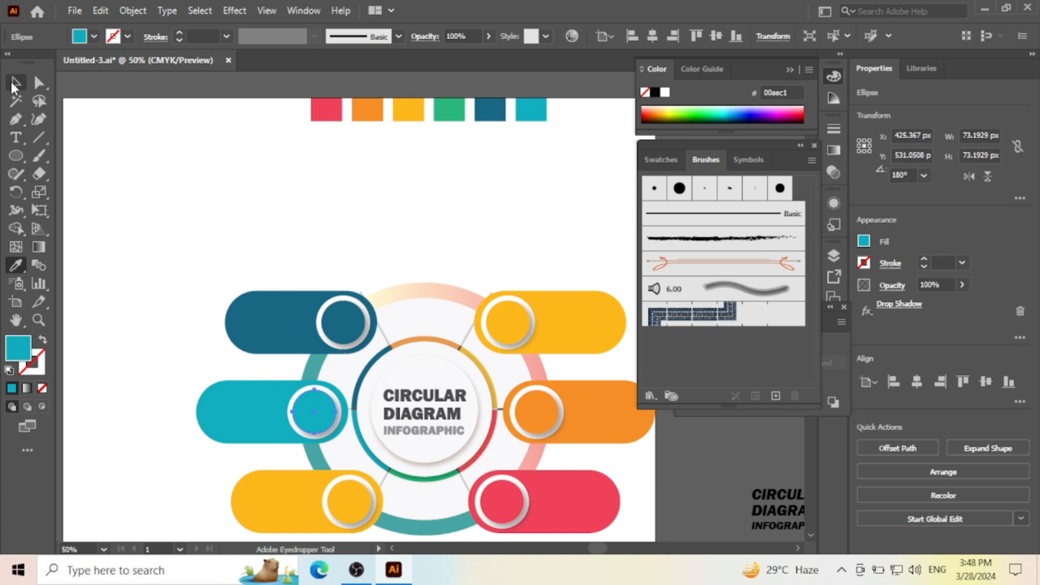
left_click(15, 82)
left_click(186, 339)
- Recolour the lower left pill's body with green sampled from the fourth swatch, and deselect it
left_click(262, 489)
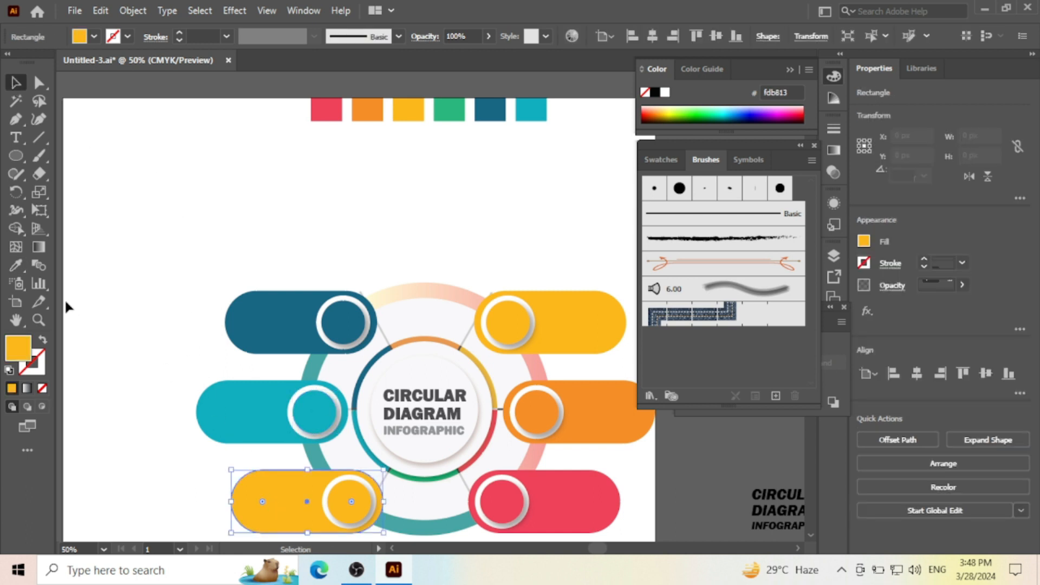
left_click(19, 251)
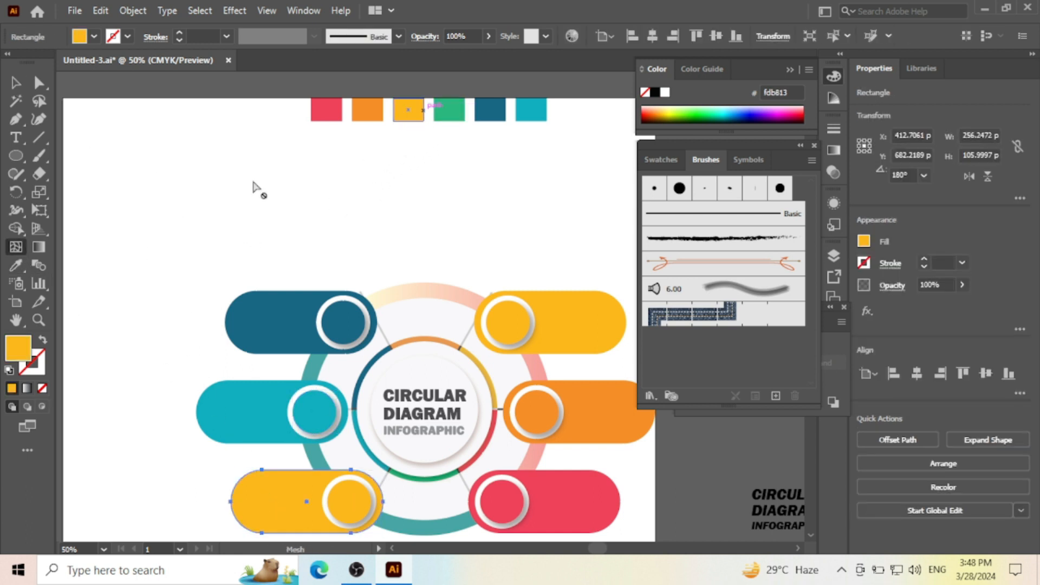
left_click(20, 264)
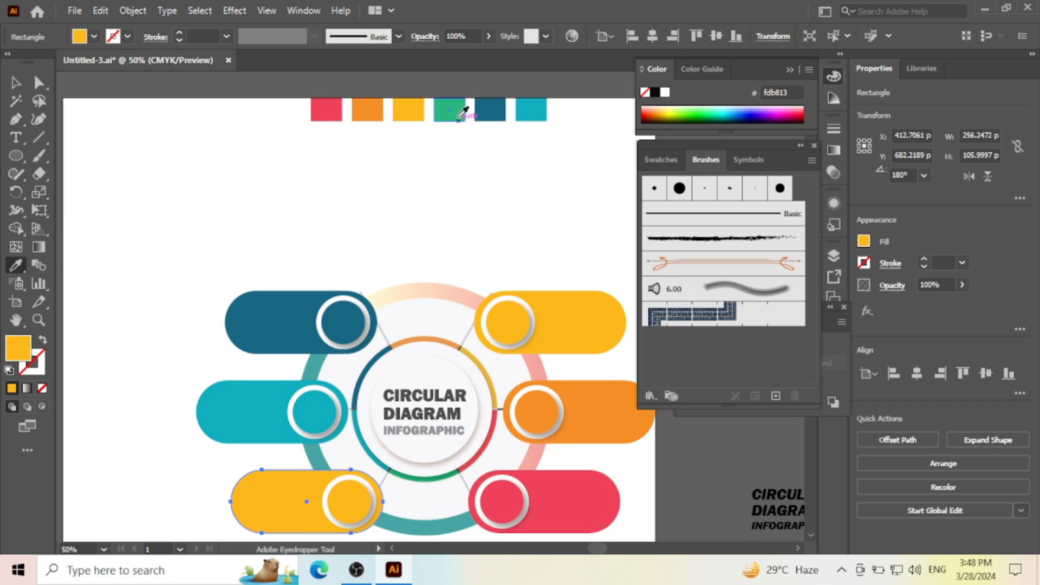
left_click(460, 116)
left_click(15, 82)
left_click(240, 378)
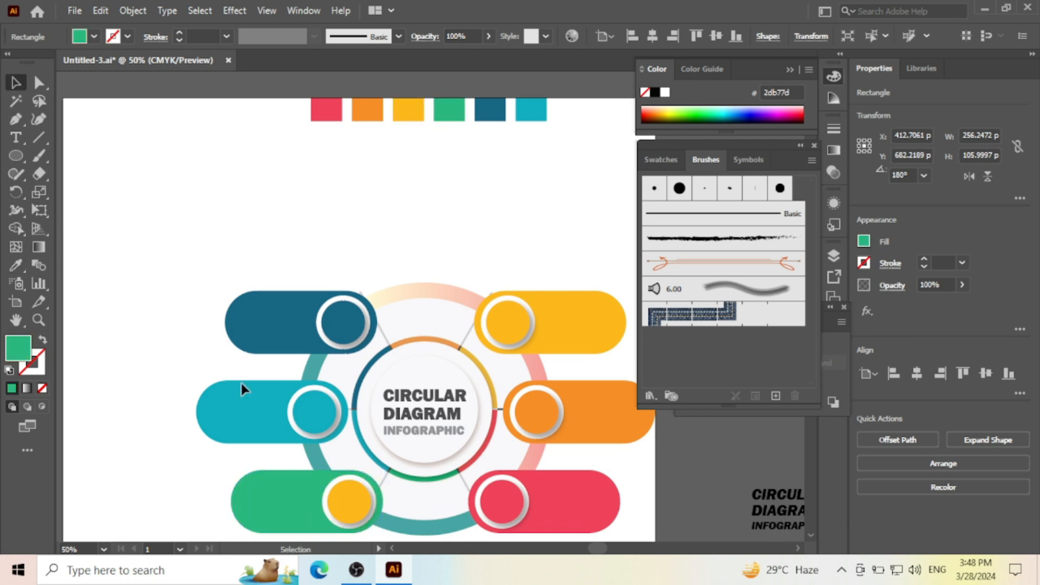
- Recolour the lower left pill's inner circle with the same green swatch, and clear the selection
left_click(350, 501)
left_click(15, 265)
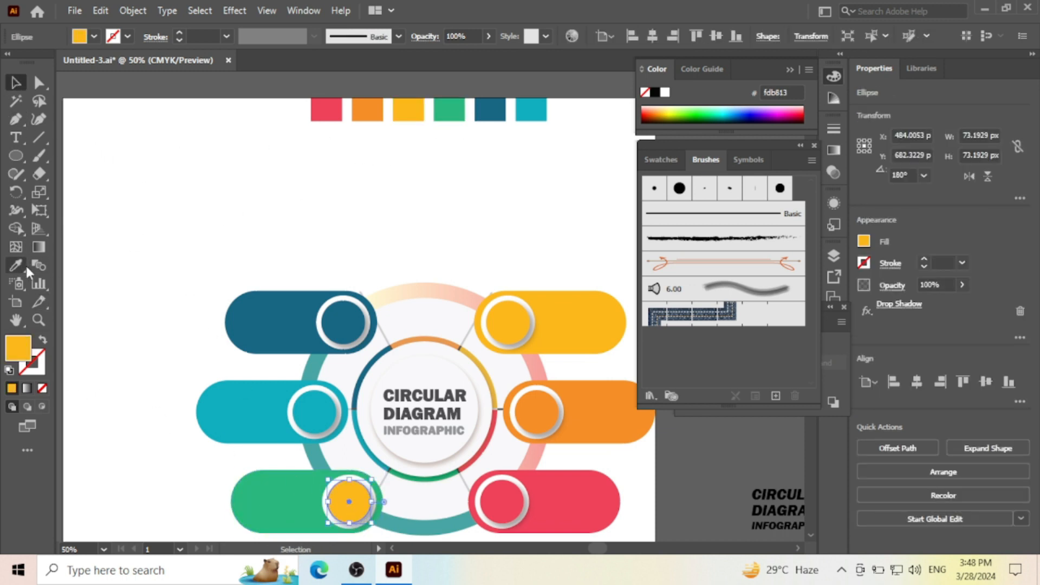
left_click(455, 106)
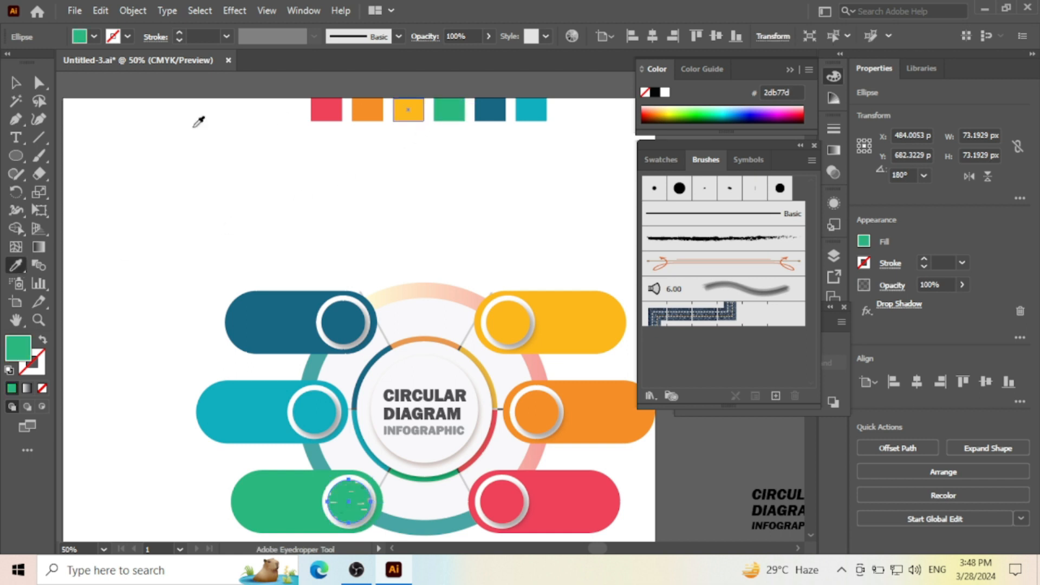
left_click(15, 82)
left_click(310, 242)
- Examine the recoloured diagram and all six pills with the interface panels temporarily hidden
scroll(313, 242, "down", 1)
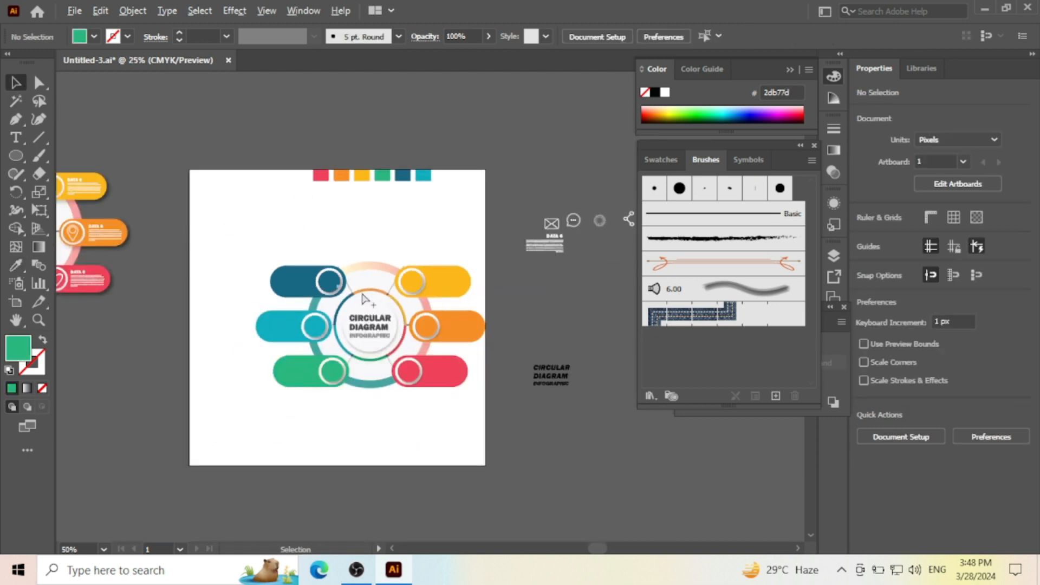
scroll(396, 350, "up", 1)
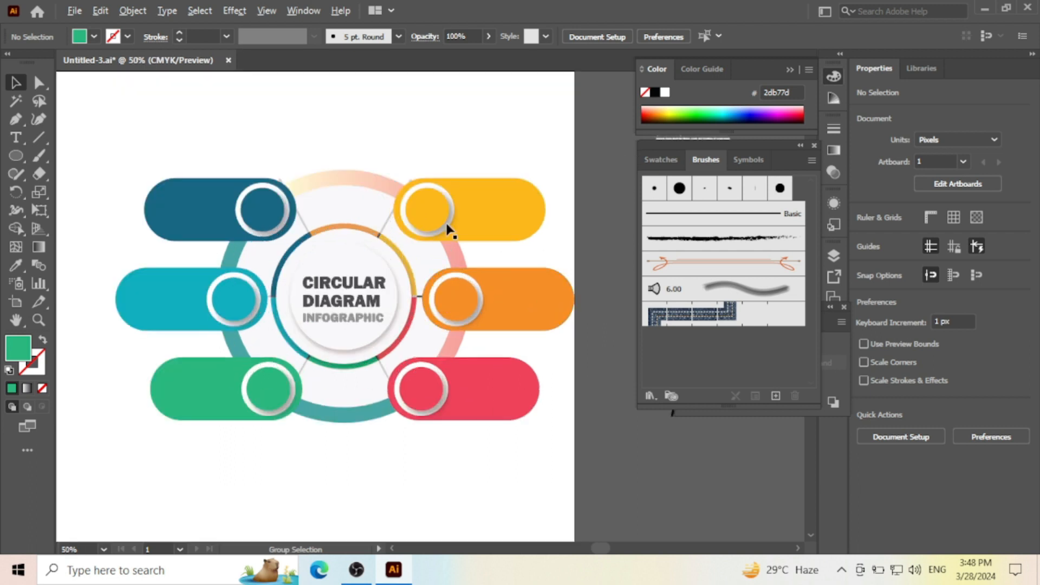
scroll(315, 305, "up", 1)
key("space")
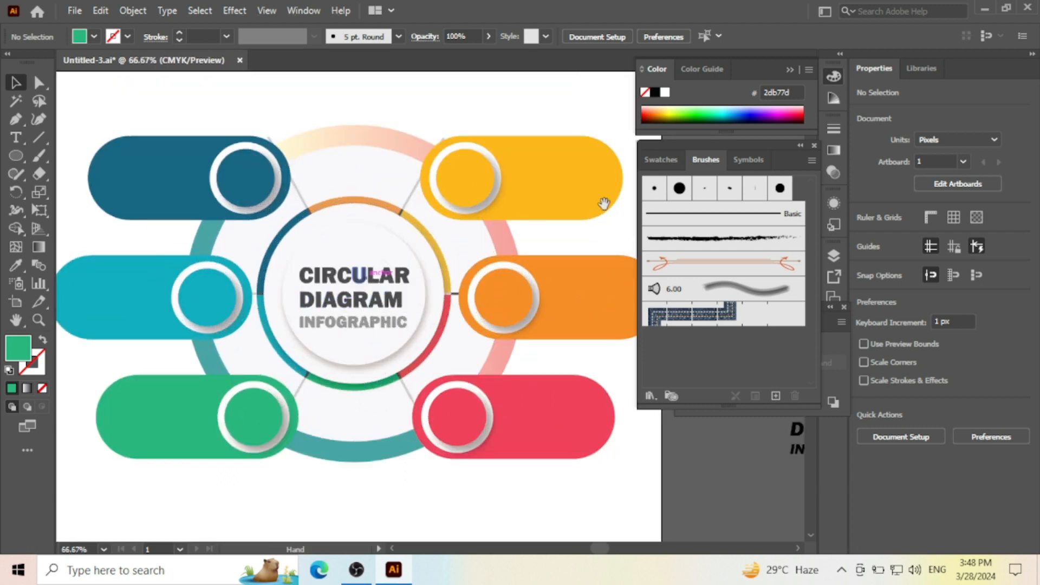
key("Tab")
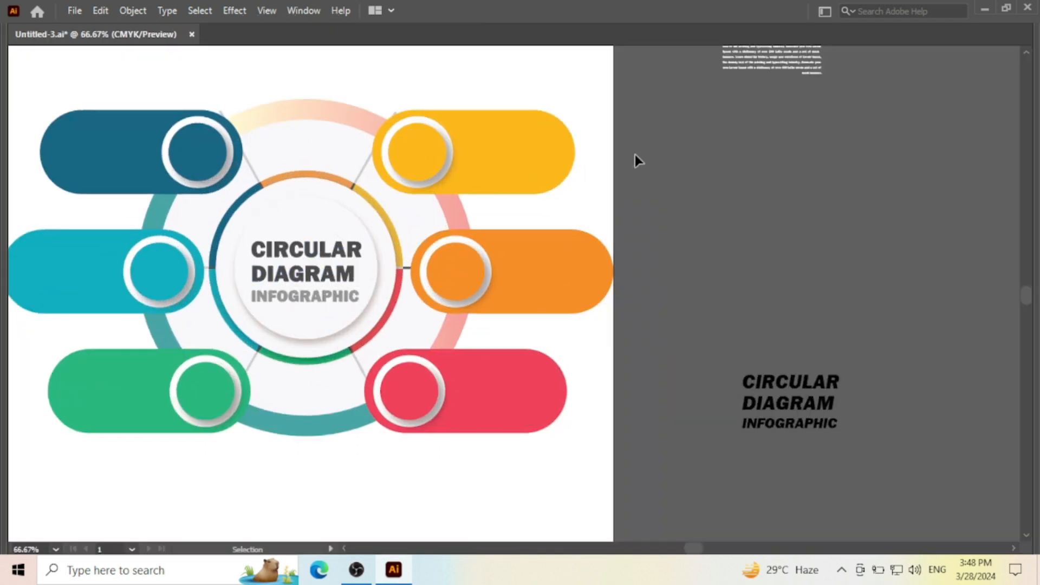
left_click_drag(615, 156, 780, 168)
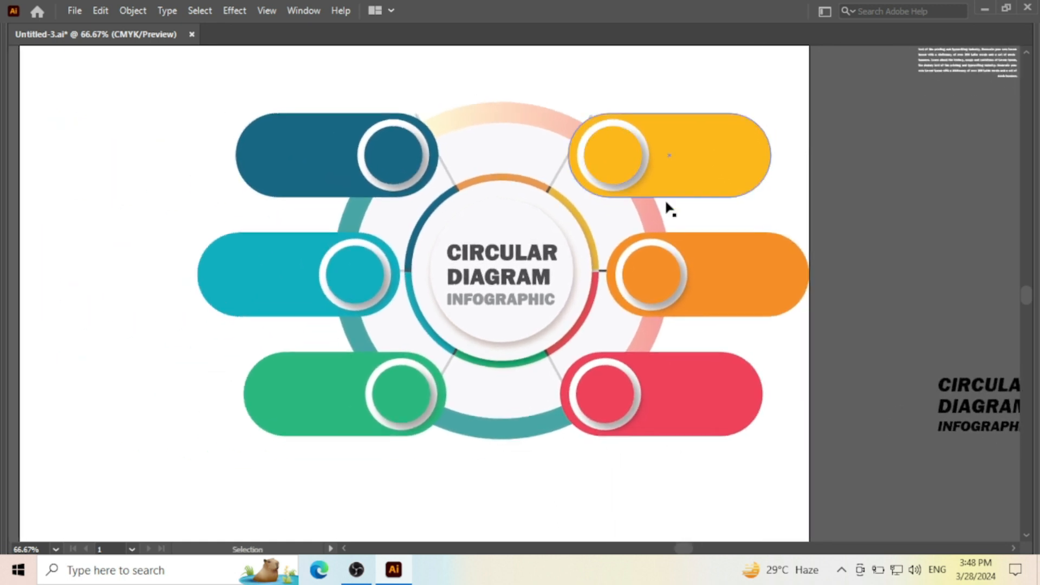
left_click(517, 262)
left_click(516, 79)
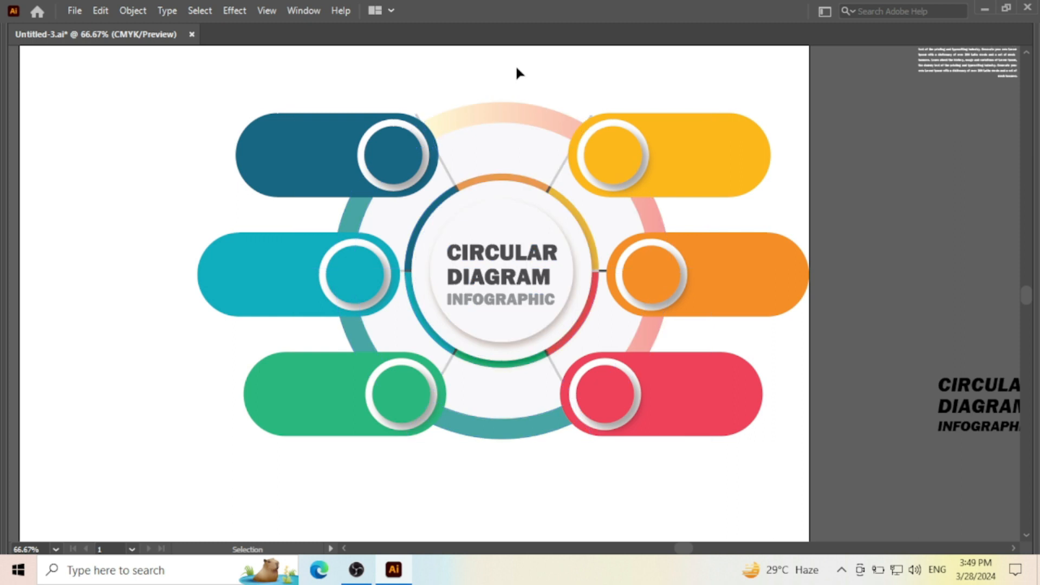
key("Tab")
scroll(461, 241, "down", 1)
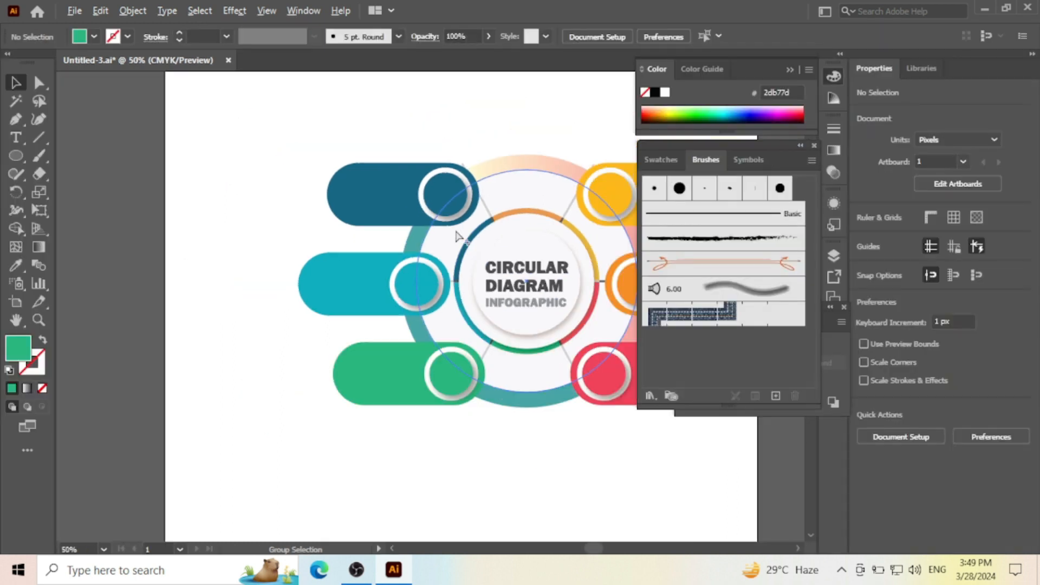
- Move the envelope icon from the icon row to just beside the artboard's right edge, near the yellow pill
left_click_drag(529, 109, 351, 148)
scroll(362, 215, "down", 2)
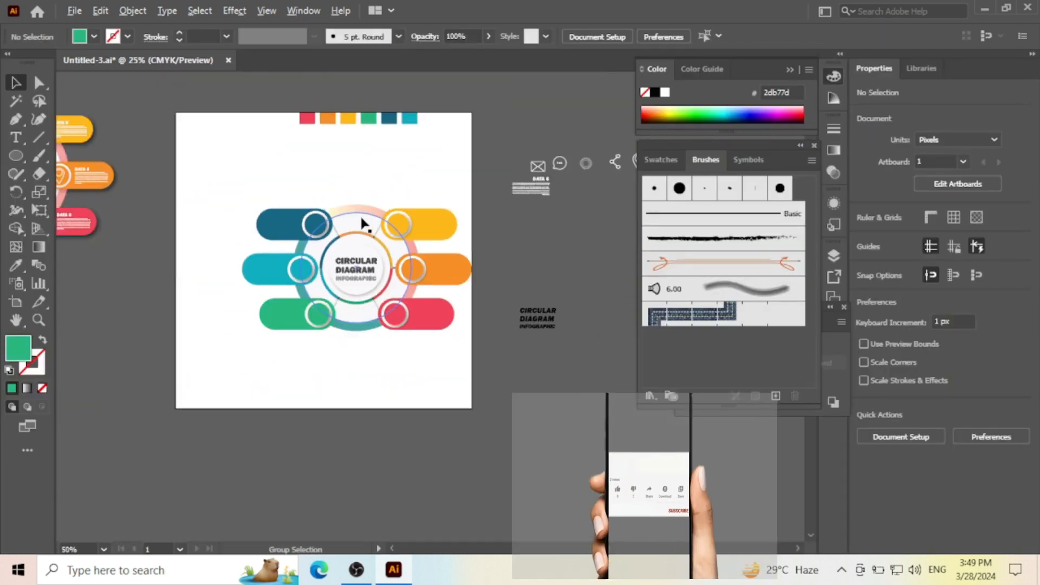
left_click_drag(544, 168, 488, 221)
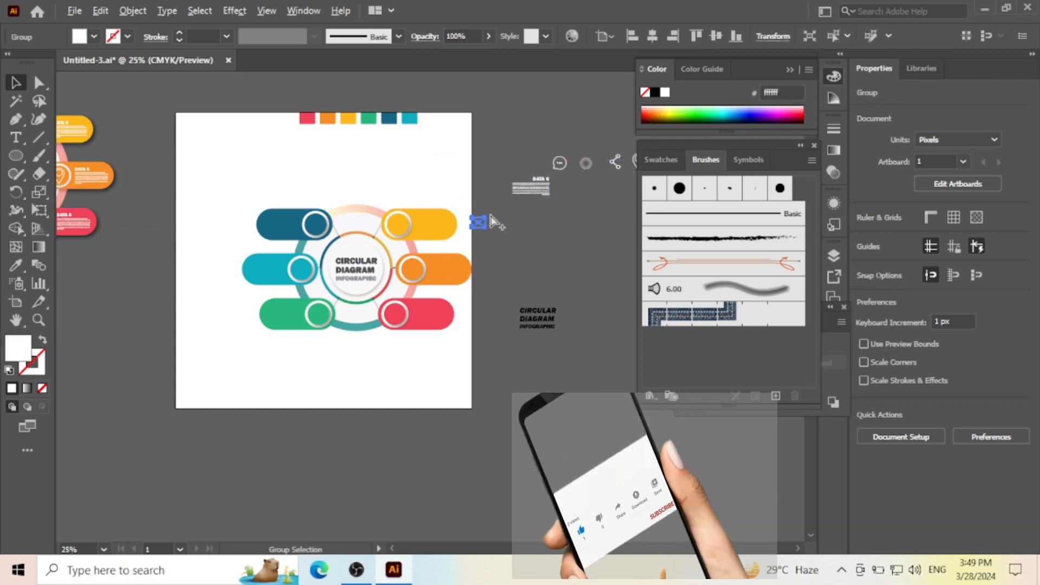
- Move the heart icon onto the circle of the lower right red pill and bring it to the front
scroll(488, 220, "up", 1)
left_click_drag(590, 194, 461, 162)
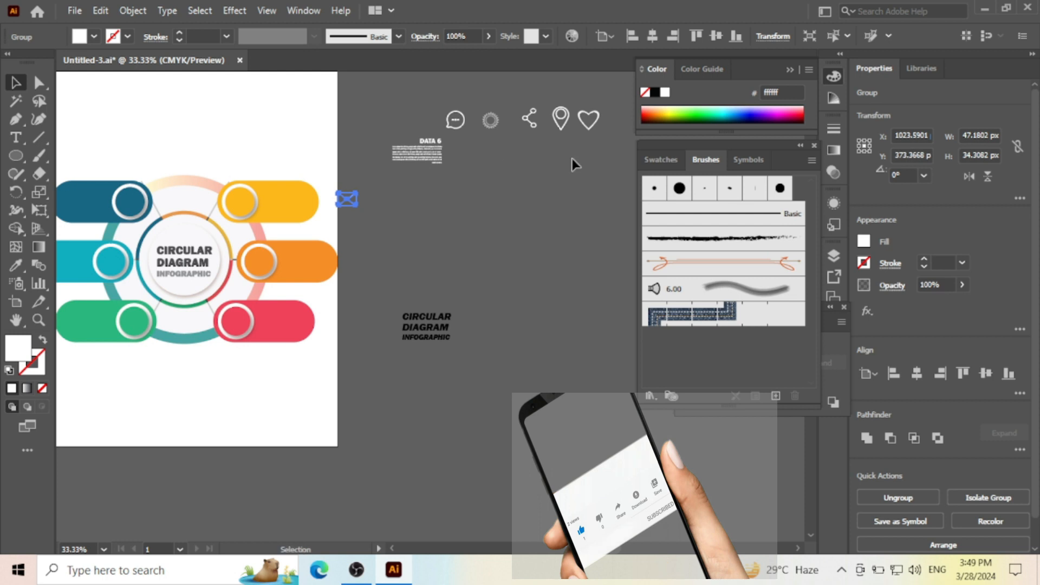
left_click_drag(598, 130, 238, 319)
right_click(241, 318)
mouse_move(314, 238)
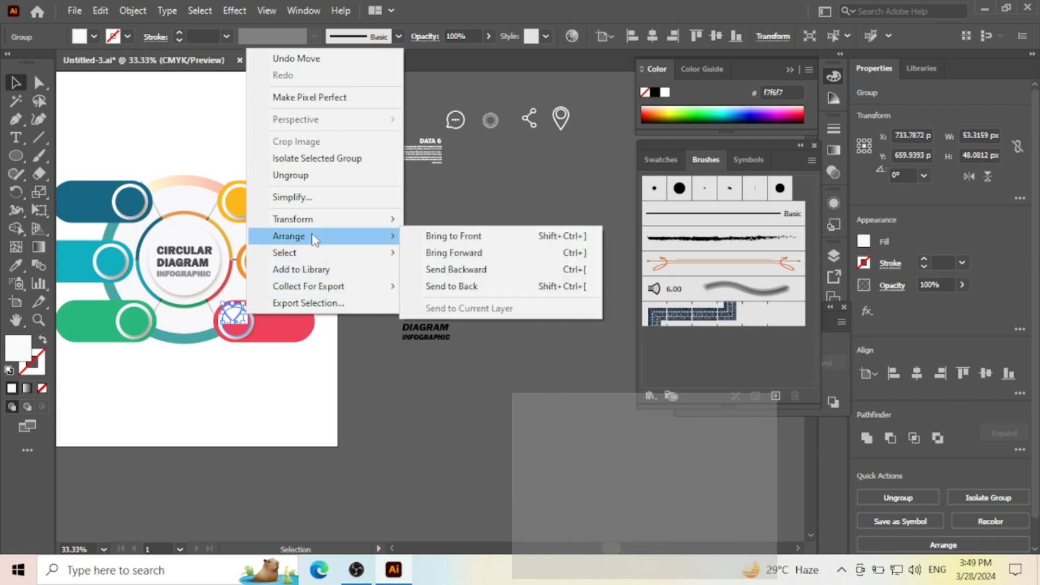
left_click(454, 235)
- Centre the heart icon inside the red pill's circle with small nudges, and deselect it
scroll(237, 309, "up", 3)
left_click_drag(162, 317, 256, 329)
key("Down")
key("Down")
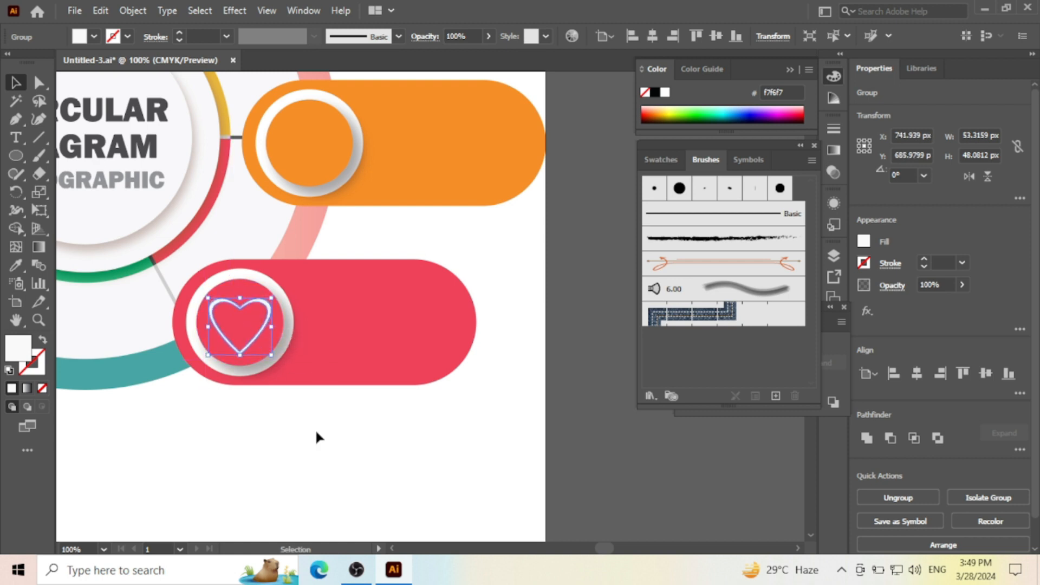
left_click(365, 506)
- Move the envelope icon onto the circle of the lower left green pill and bring it to the front
scroll(327, 444, "down", 2)
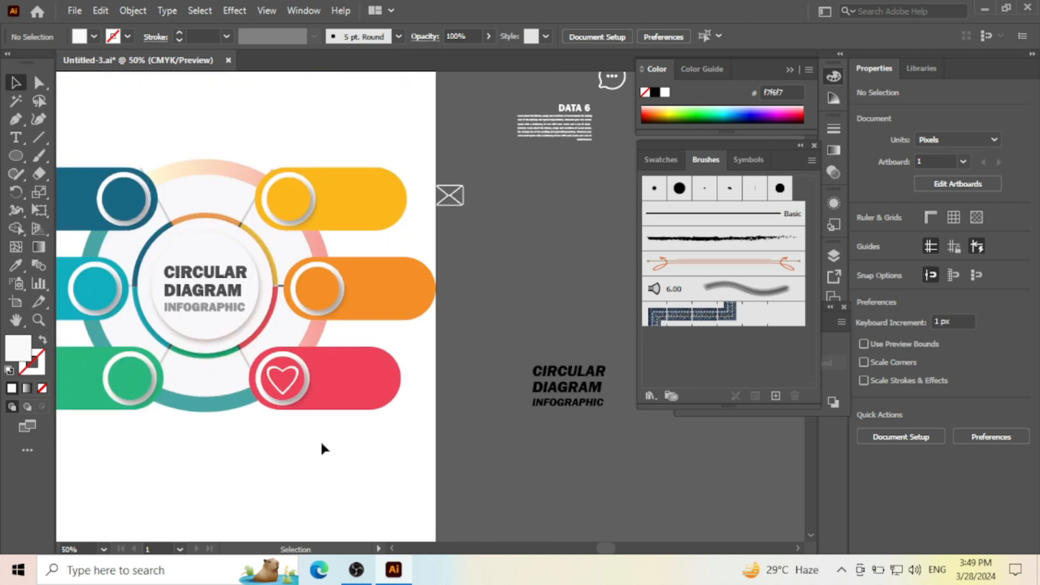
scroll(325, 444, "up", 1)
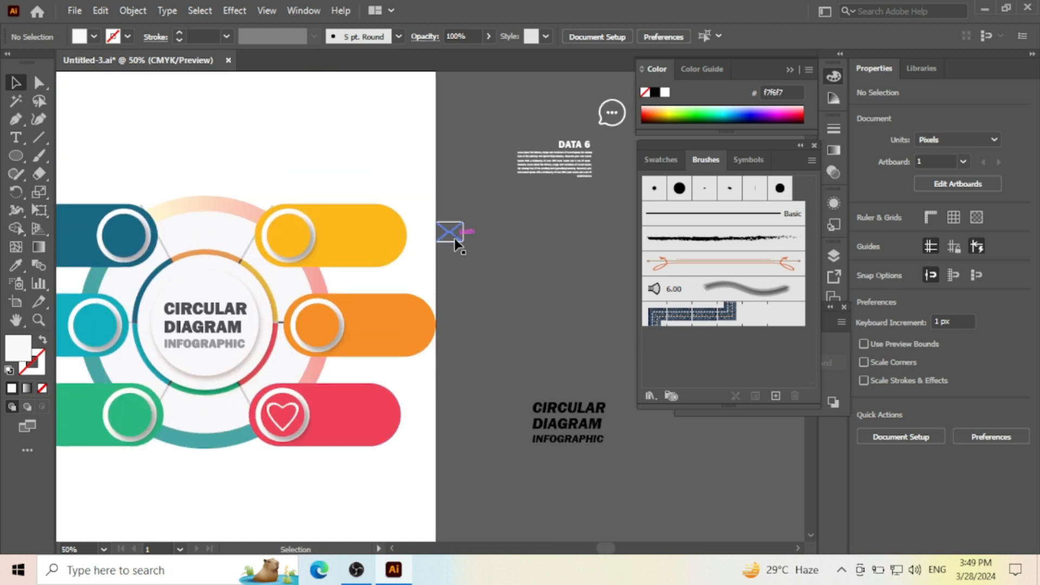
left_click_drag(454, 236, 130, 411)
scroll(140, 412, "up", 2)
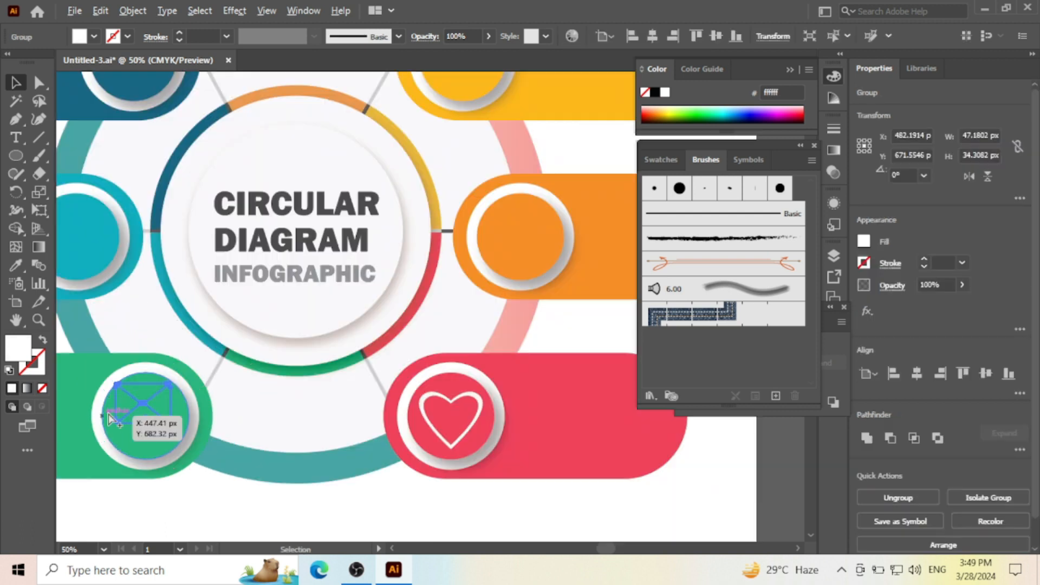
right_click(128, 398)
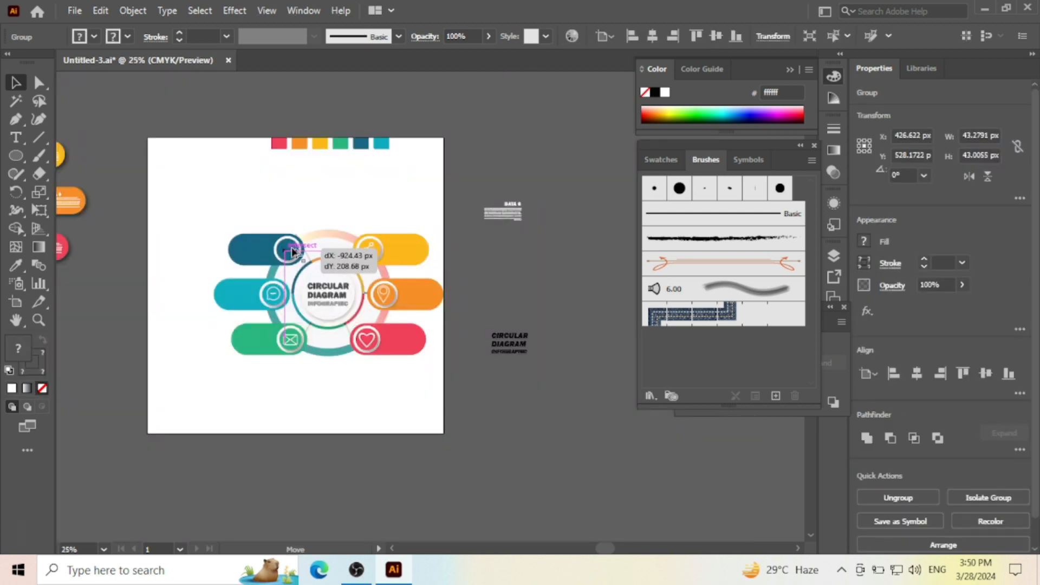
- Place the sunburst icon on the upper left dark blue pill's circle and nudge it right and up to centre it
scroll(278, 250, "up", 5)
left_click_drag(292, 252, 262, 267)
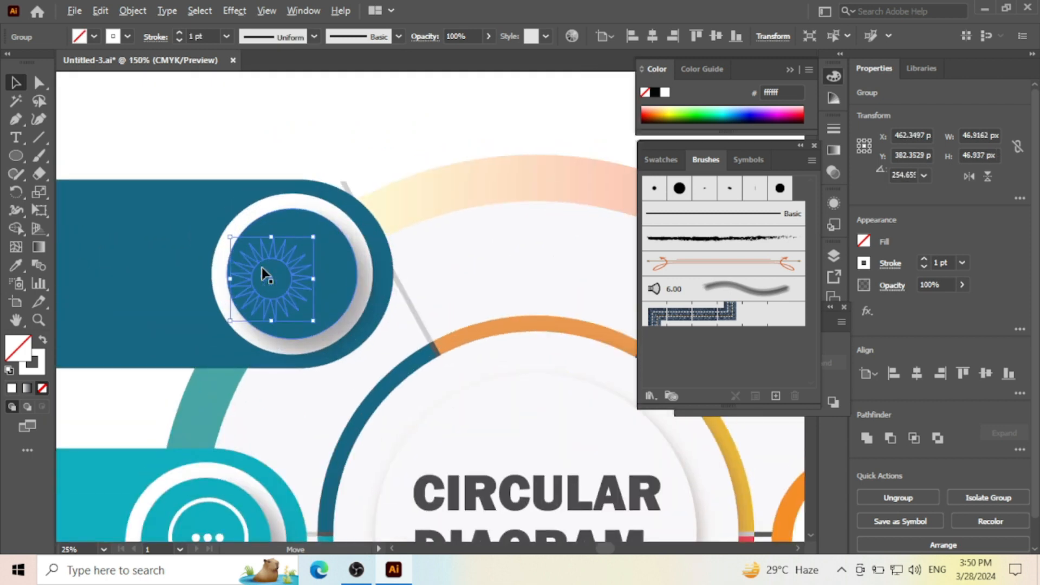
key("Right")
key("Right")
key("Right")
key("Right")
key("Right")
key("Right")
key("Right")
key("Right")
key("Right")
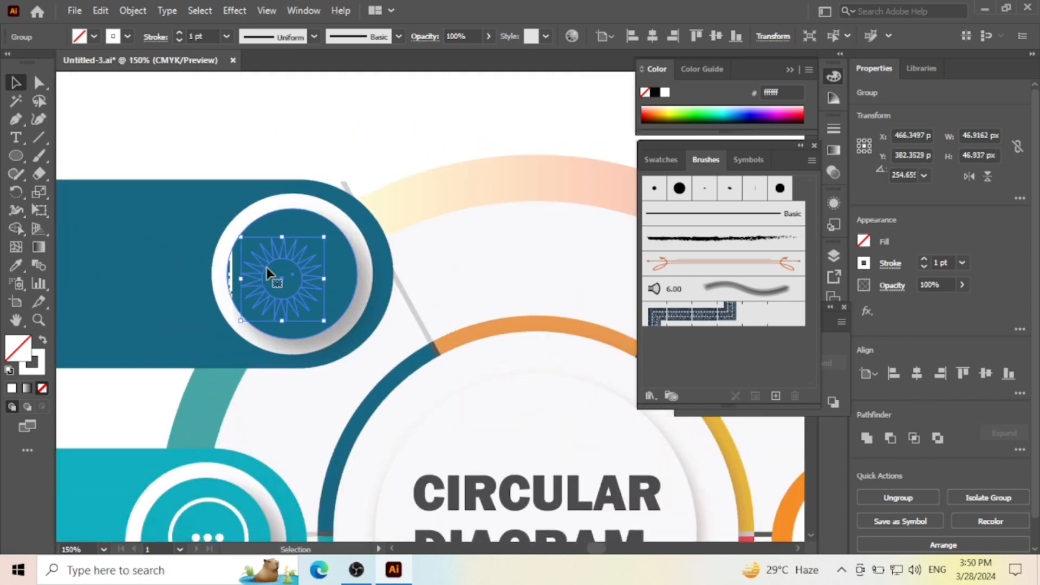
key("Right")
key("Right")
key("Right")
key("Right")
key("Right")
key("Right")
key("Right")
key("Right")
key("Up")
key("Up")
key("Up")
key("Up")
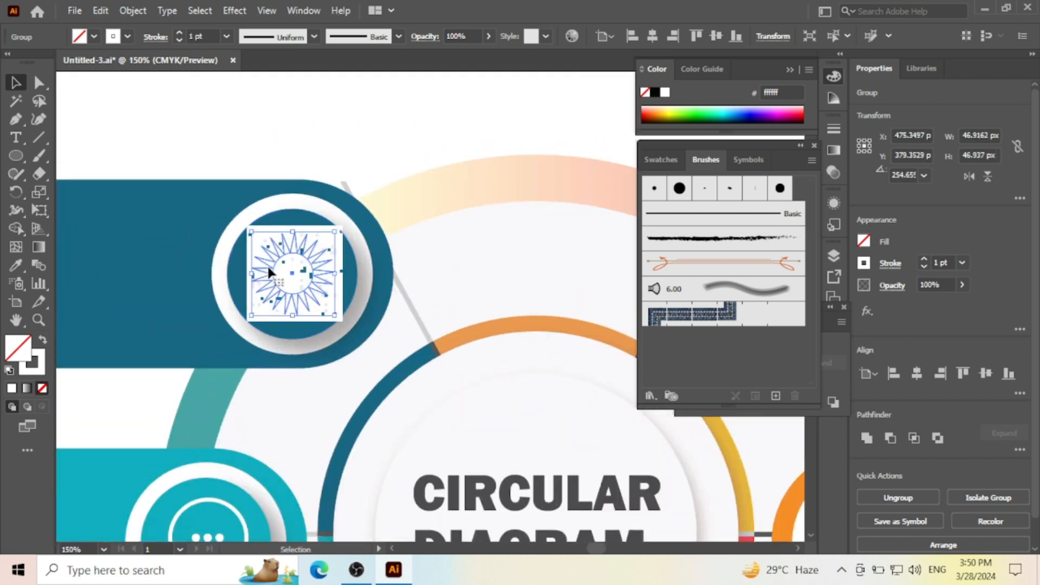
- Bring the sunburst icon to the front of the upper left dark blue pill's circle
right_click(309, 250)
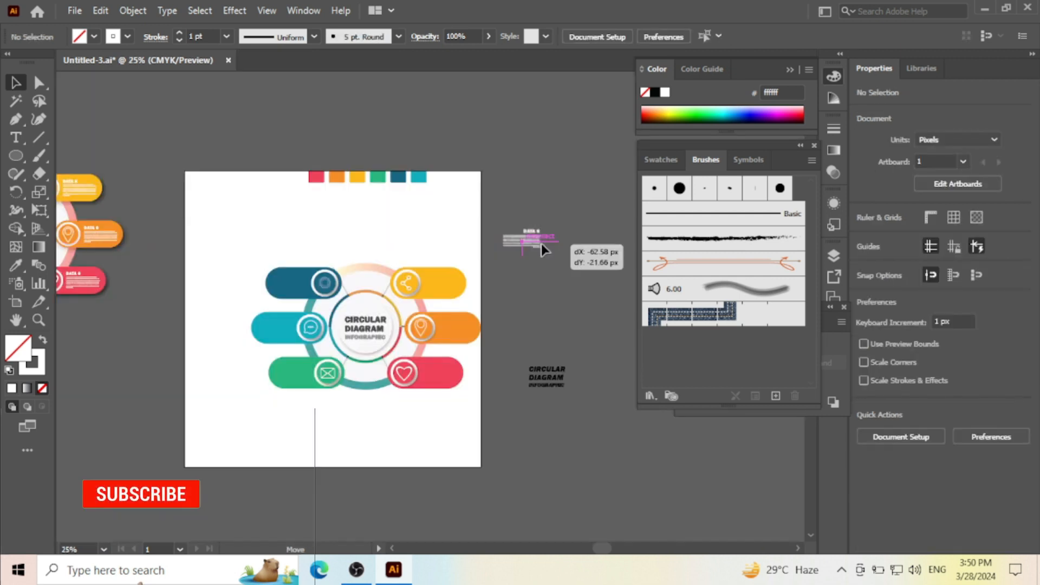
left_click(525, 248)
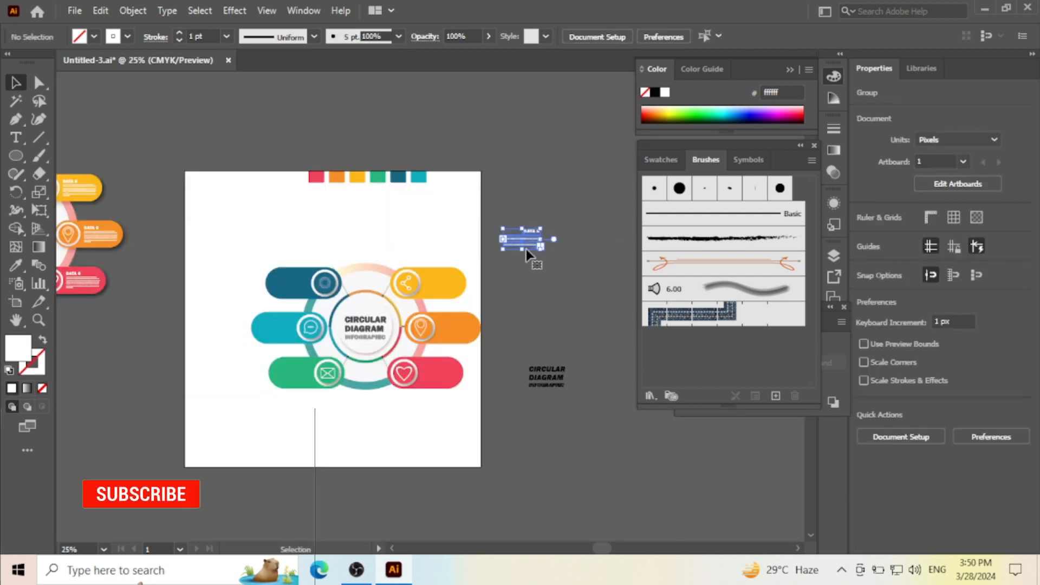
- Move the white DATA 6 text group onto the upper right yellow pill, bring it to the front, and deselect it
scroll(525, 252, "up", 2)
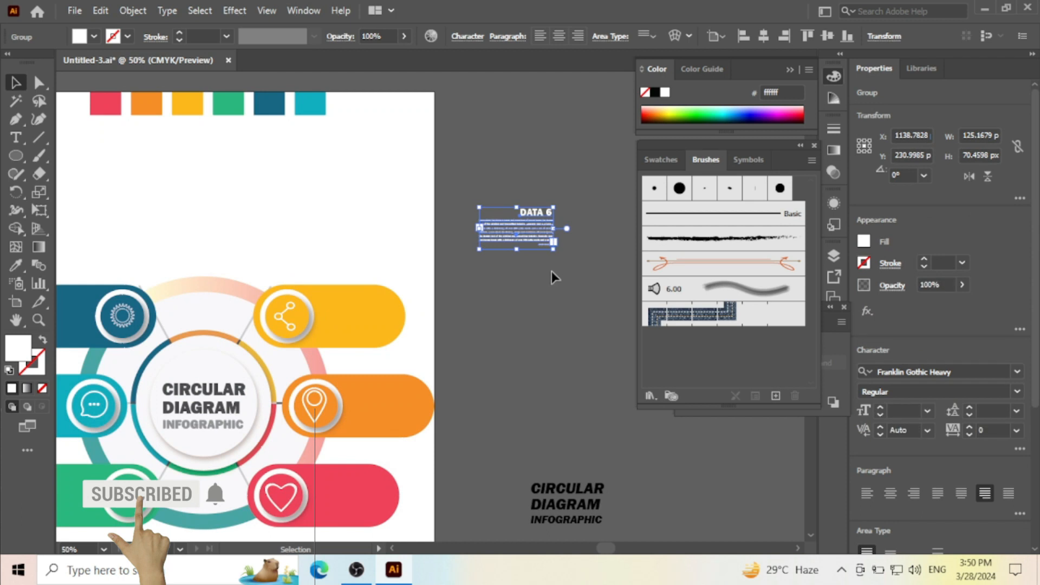
left_click_drag(562, 248, 363, 310)
scroll(356, 266, "up", 2)
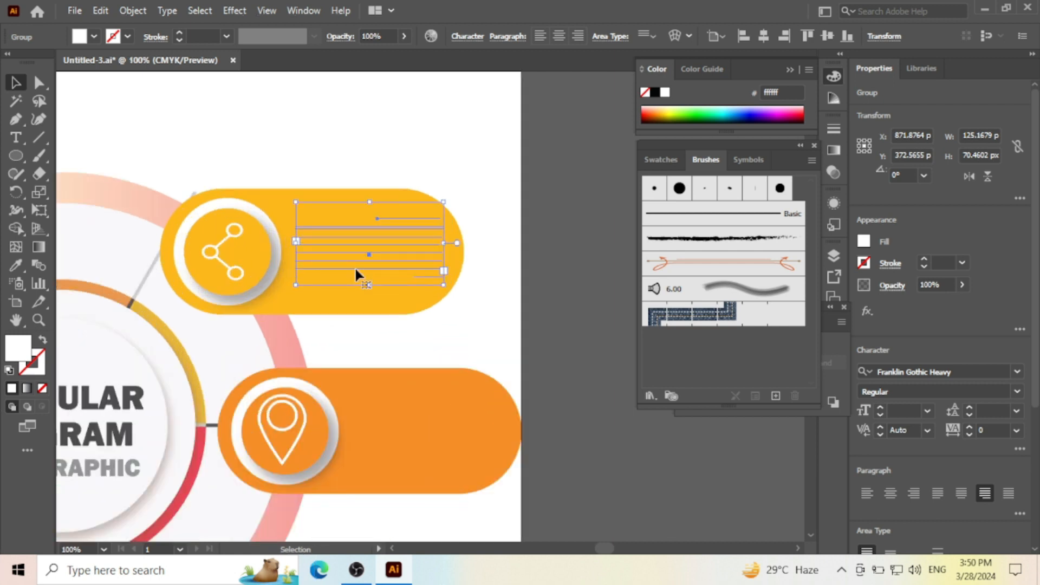
scroll(355, 265, "down", 5)
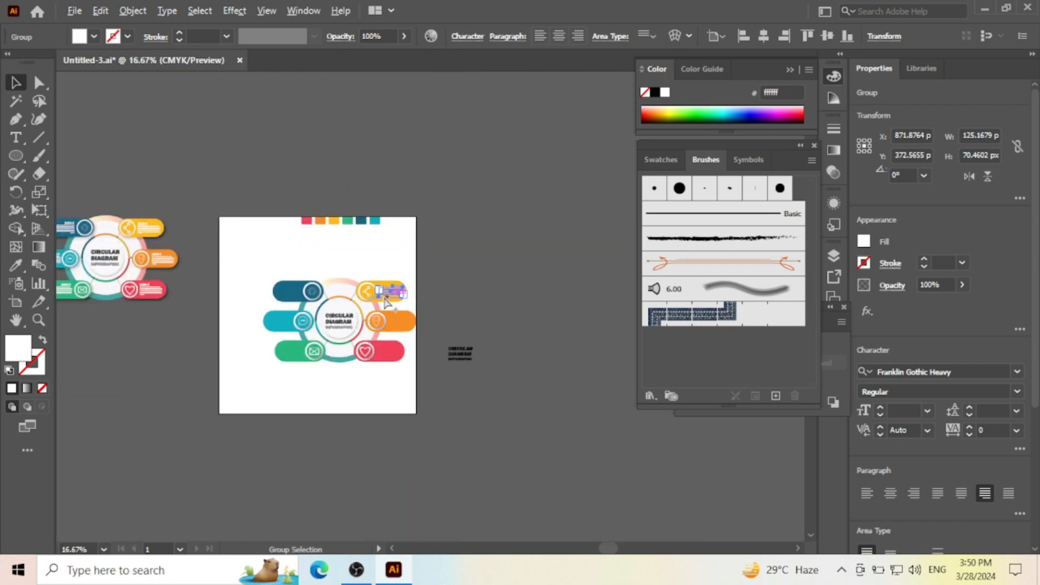
scroll(386, 300, "up", 4)
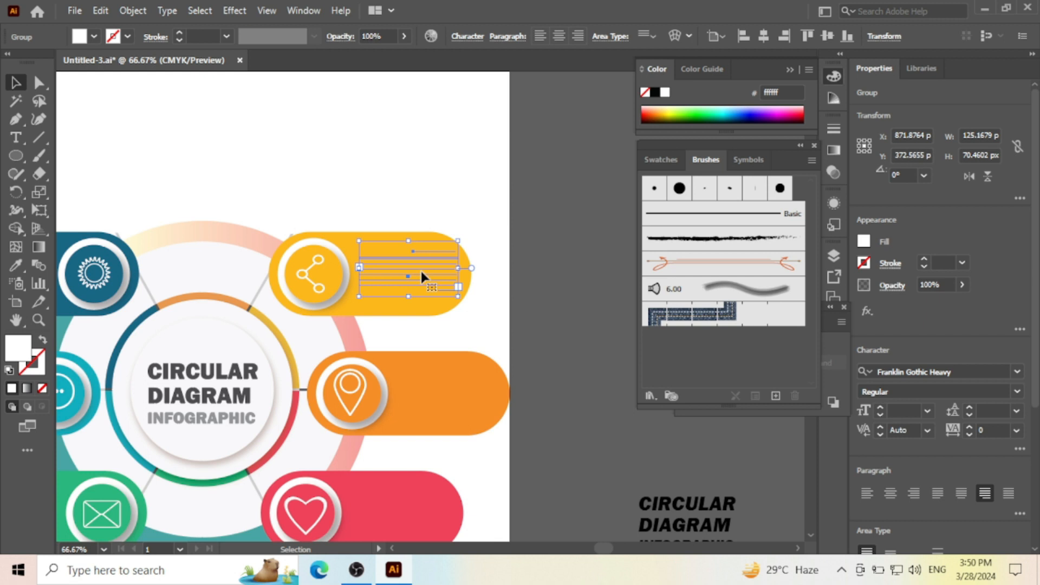
right_click(421, 271)
mouse_move(482, 459)
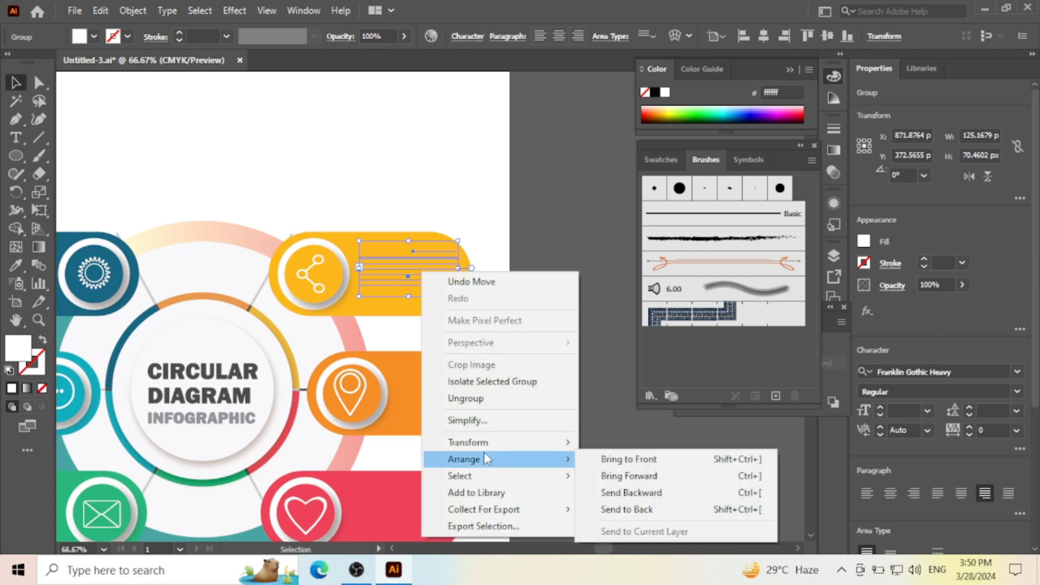
left_click(614, 462)
right_click(441, 278)
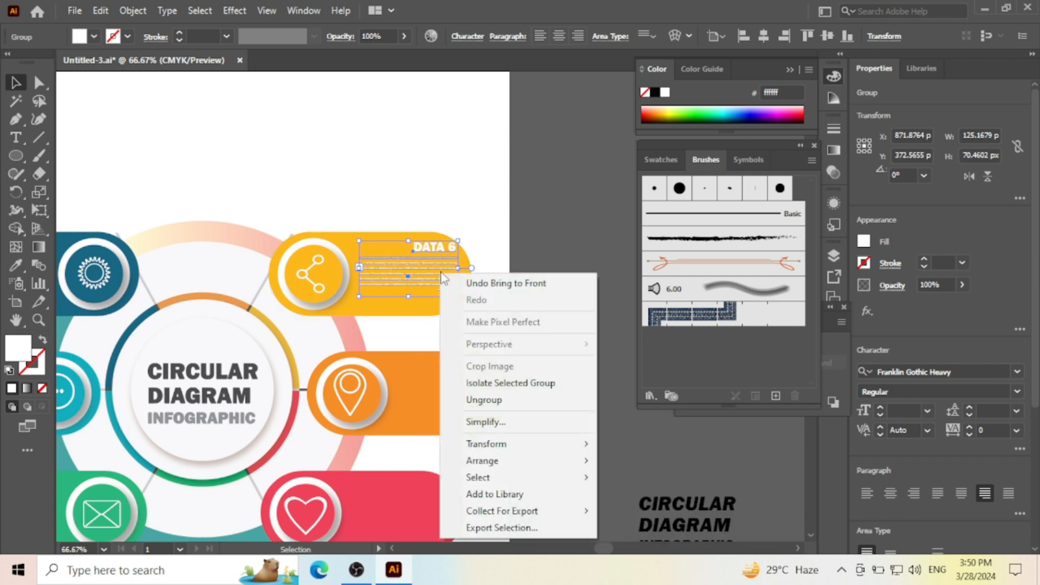
left_click(532, 237)
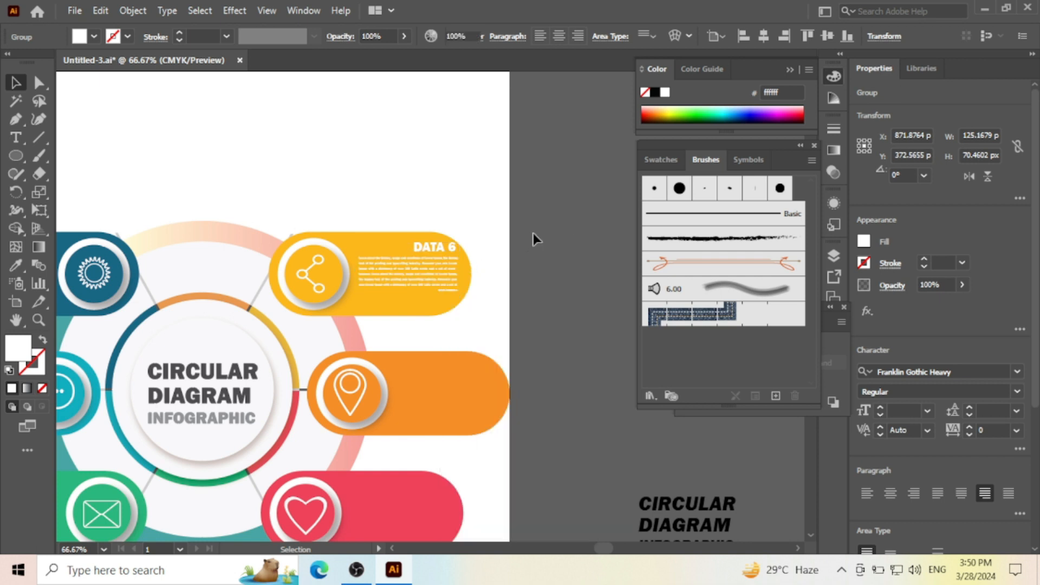
- Ungroup the yellow pill's text and align the DATA 6 heading to the left edge of its paragraph
scroll(439, 280, "up", 1)
right_click(439, 279)
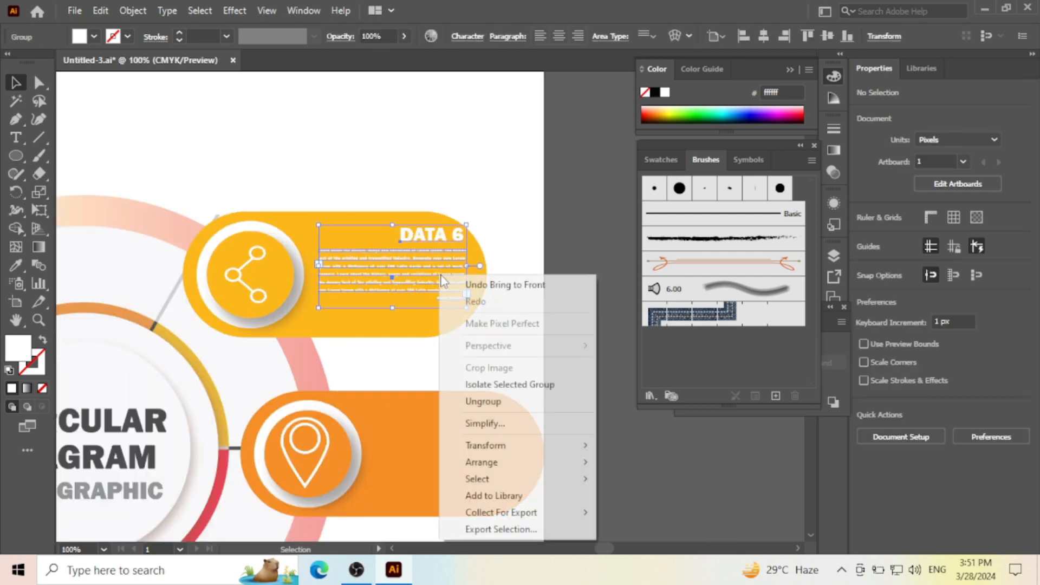
left_click(471, 400)
left_click(528, 281)
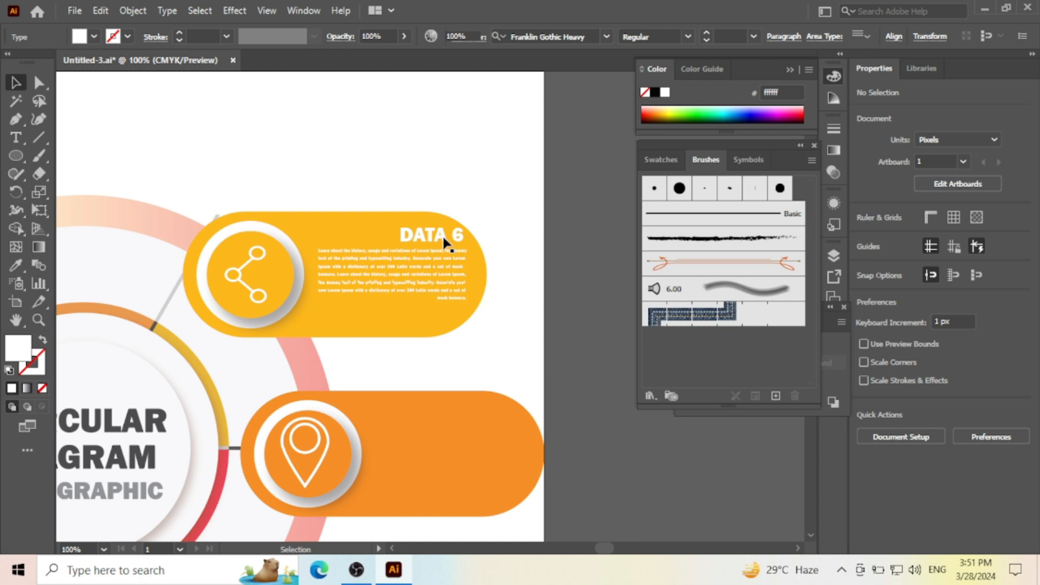
left_click(444, 238)
left_click(436, 267)
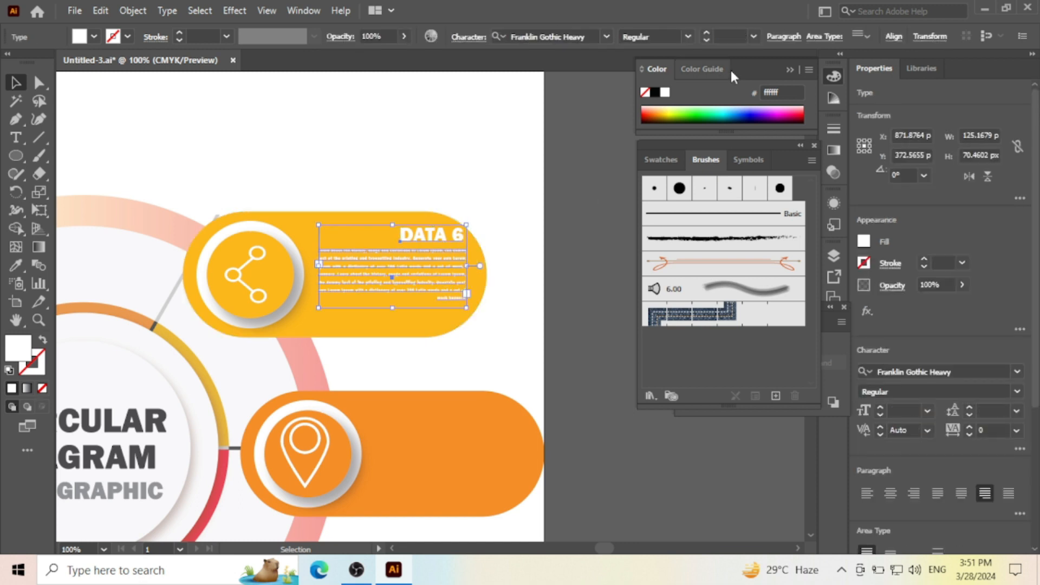
left_click(892, 37)
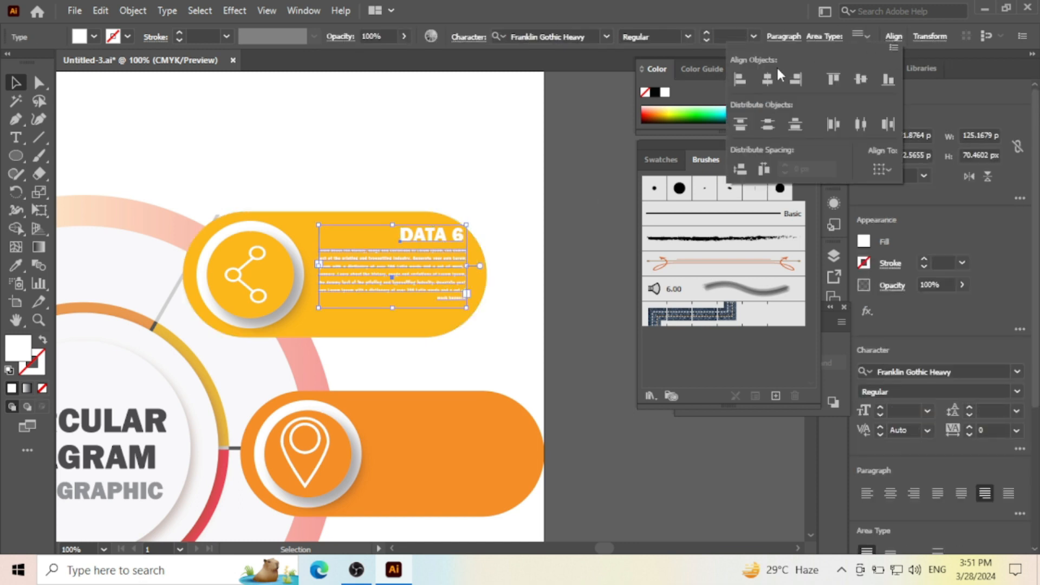
- Nudge the yellow pill's heading and paragraph slightly down within the pill
left_click(415, 281)
key("Down")
key("Down")
key("Down")
key("Down")
key("Down")
key("Down")
key("Down")
key("Down")
key("Down")
key("Down")
key("Down")
key("Down")
key("Down")
key("Down")
key("Down")
key("Down")
key("Down")
key("Down")
key("Down")
key("Down")
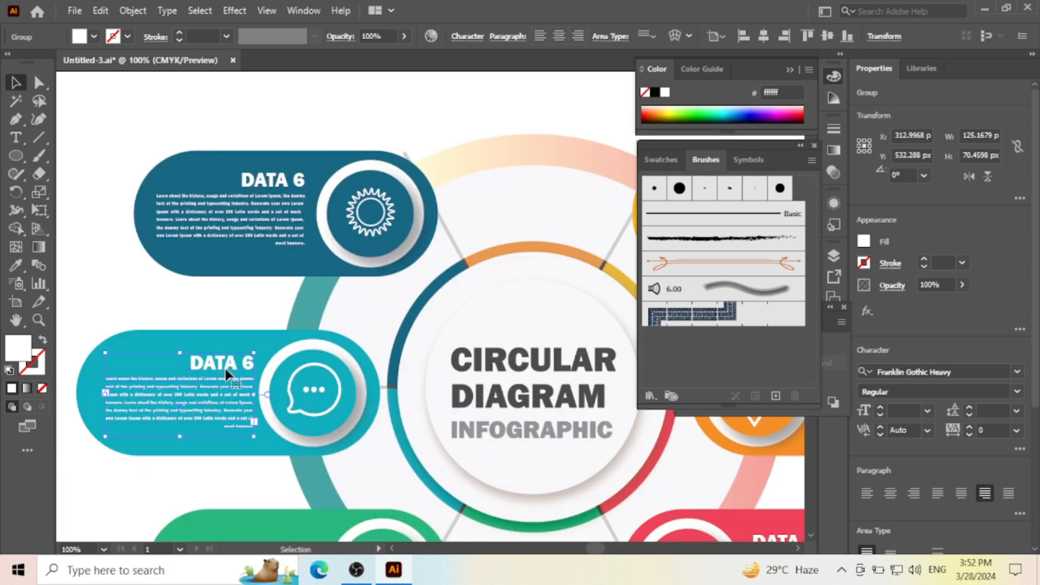
- Nudge the teal pill's text group 3 px left, and place a copy of it on the lower left green pill
scroll(233, 303, "down", 5)
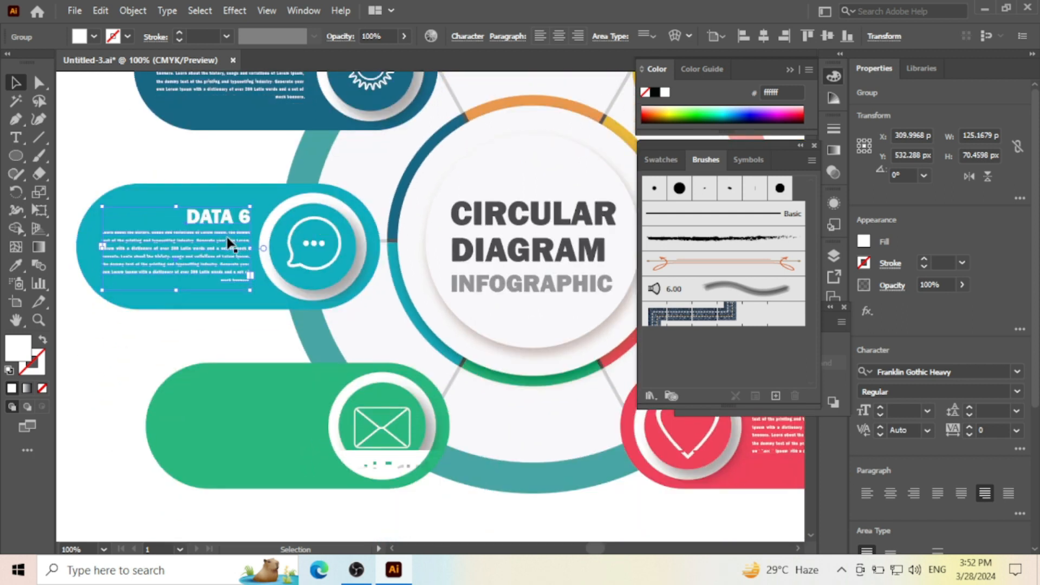
key("Left")
key("Left")
key("Left")
left_click_drag(225, 245, 284, 417)
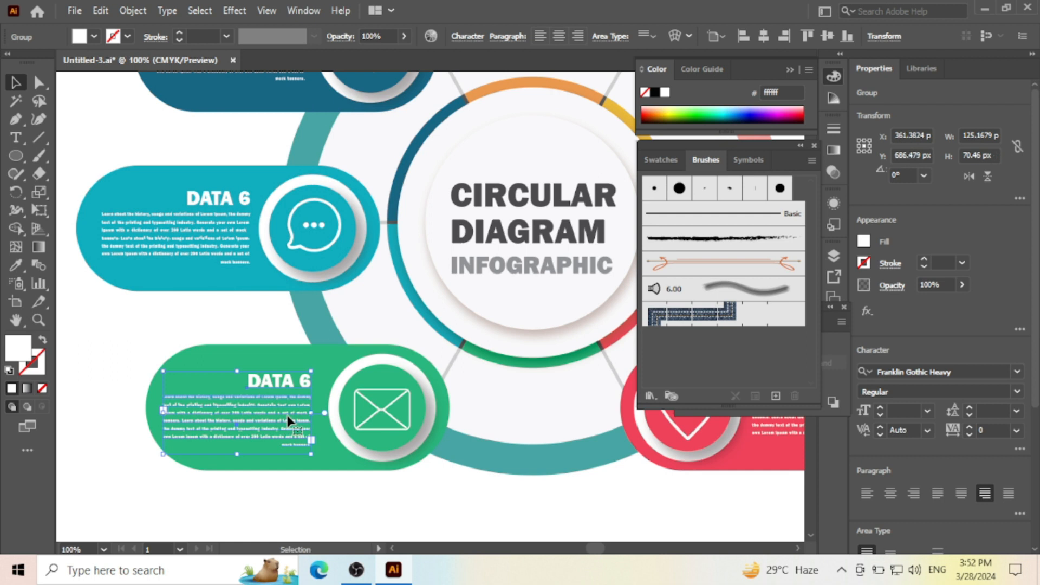
scroll(218, 357, "down", 4)
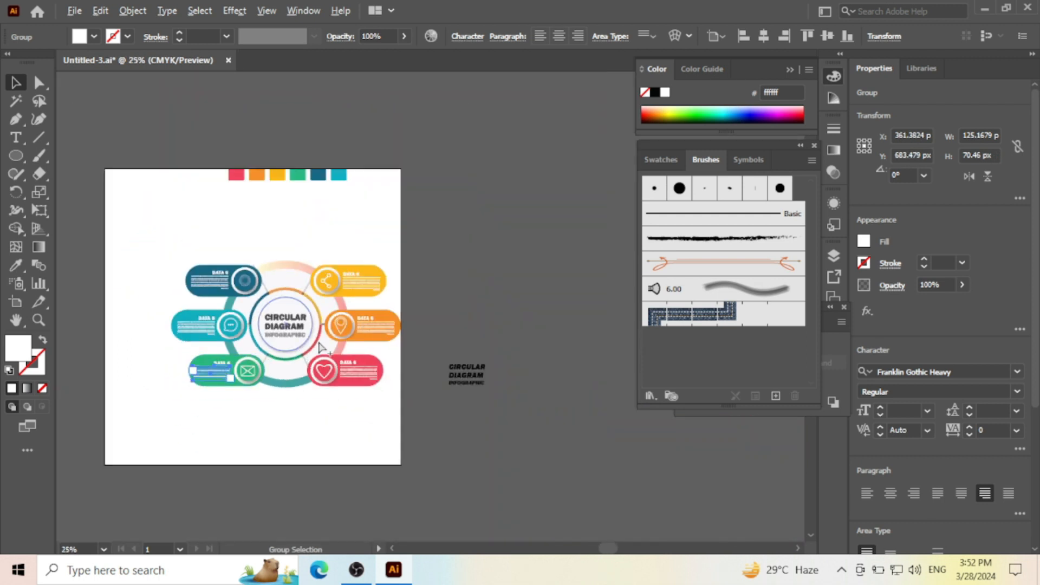
- Select the whole infographic, move it about 100 px left to centre it on the artboard, and deselect it
scroll(318, 341, "up", 1)
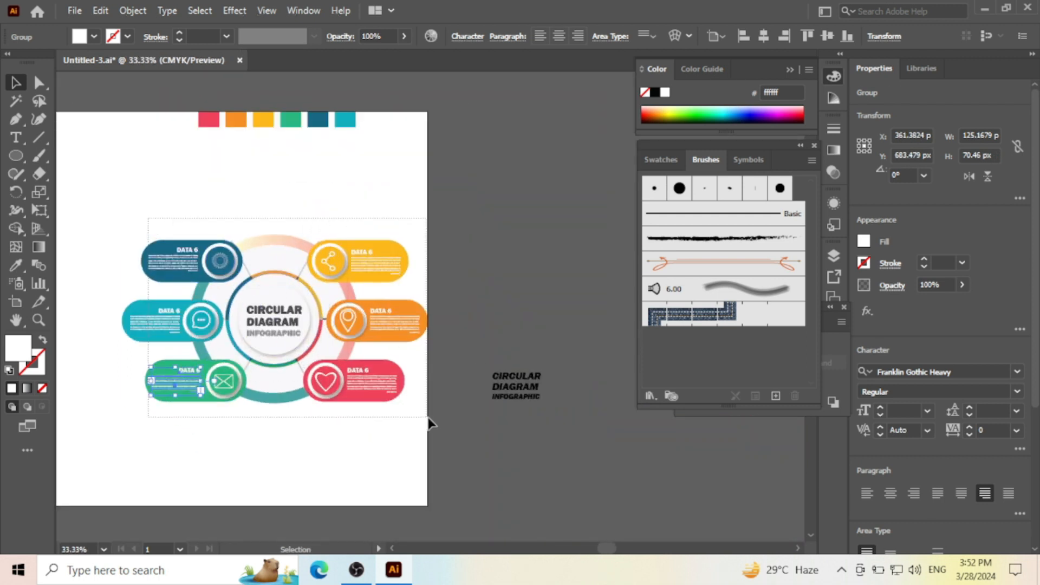
key("ctrl+a")
scroll(241, 313, "up", 1)
scroll(303, 198, "up", 2)
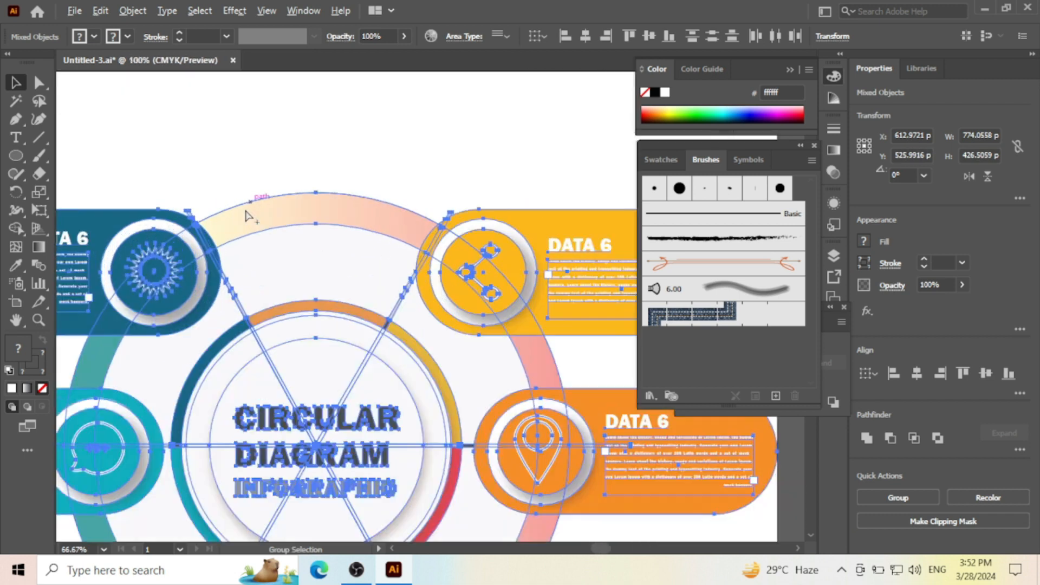
scroll(308, 221, "down", 1)
left_click_drag(315, 193, 379, 242)
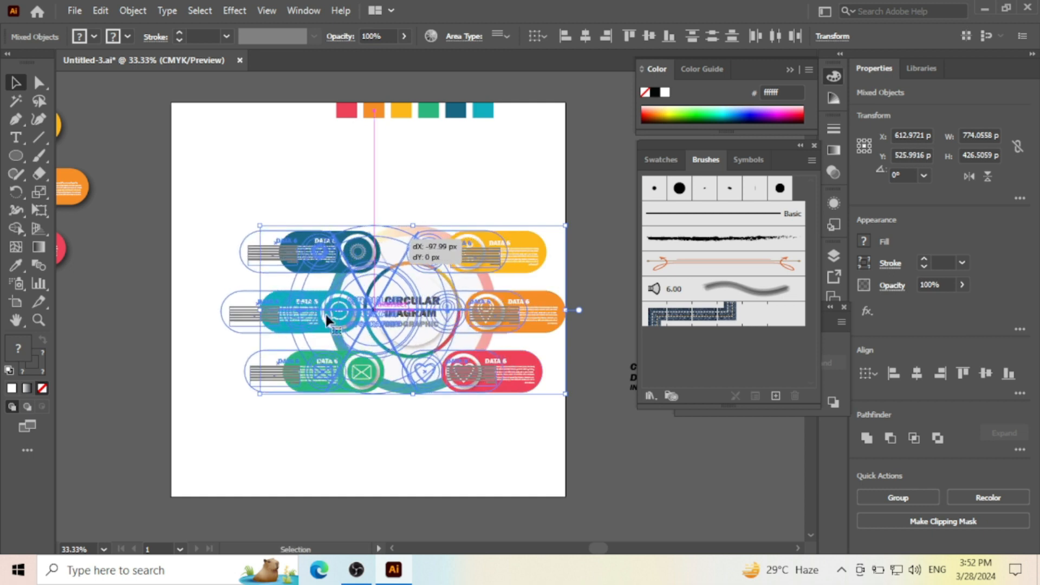
left_click_drag(327, 319, 328, 320)
scroll(327, 320, "up", 1)
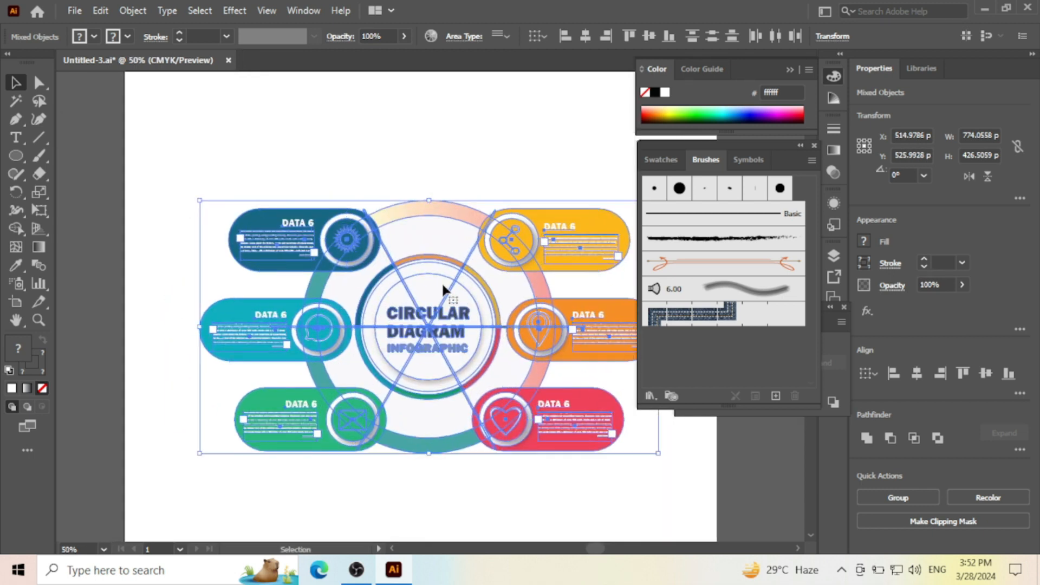
key("Left")
key("Left")
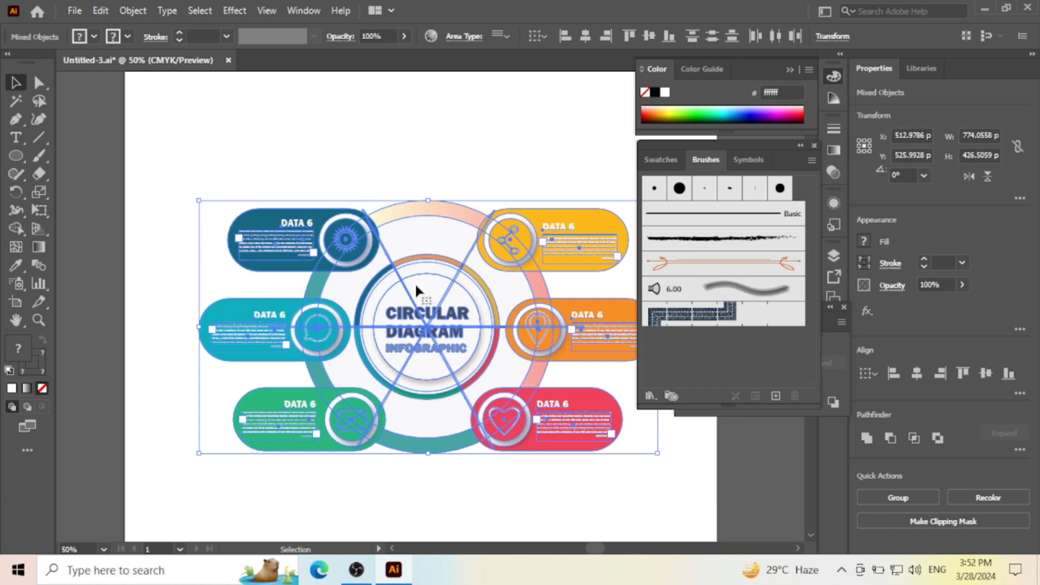
scroll(387, 222, "up", 1)
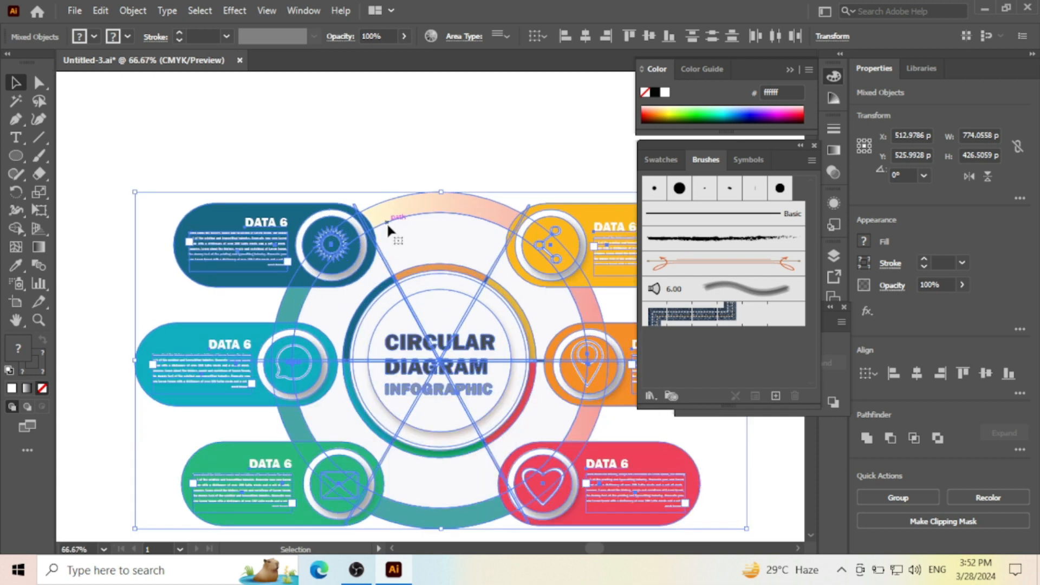
left_click(415, 145)
- Select the whole infographic and remove the divider line ends projecting beyond the pills with the Shape Builder tool
scroll(410, 154, "down", 1)
left_click_drag(478, 142, 393, 97)
scroll(384, 265, "up", 1)
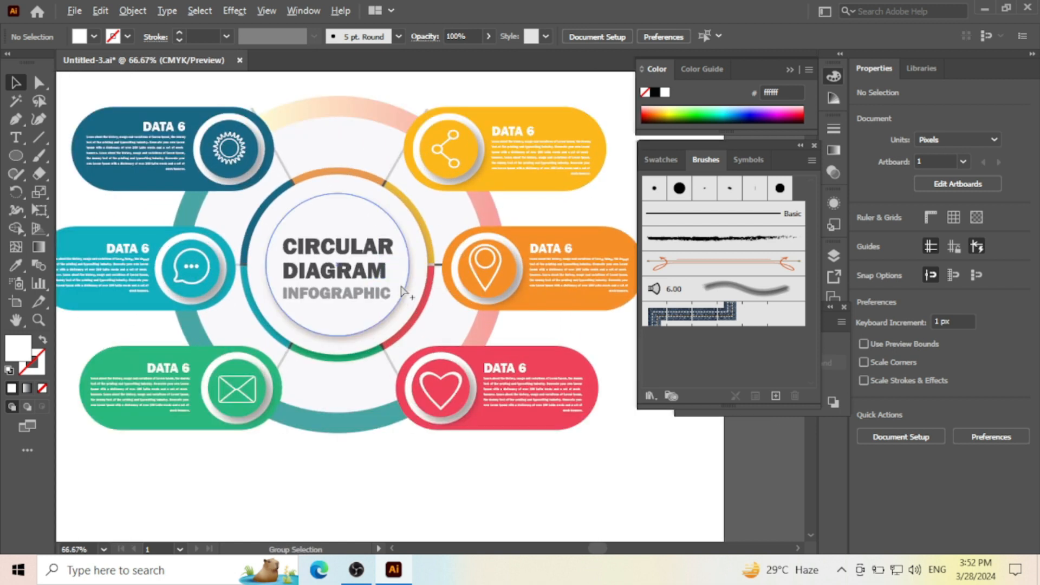
scroll(492, 467, "down", 1)
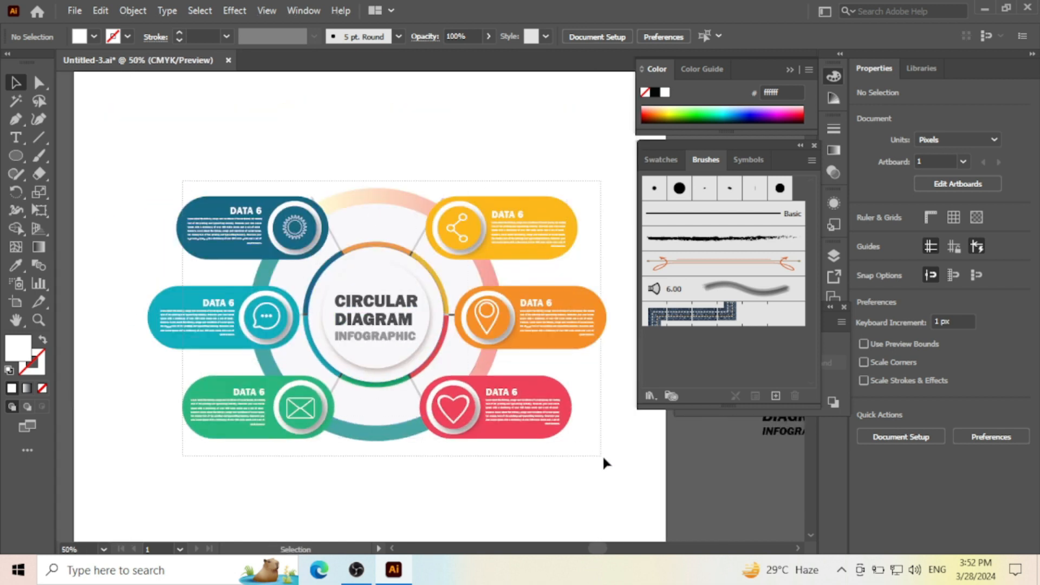
key("ctrl+a")
scroll(313, 260, "up", 1)
left_click(22, 228)
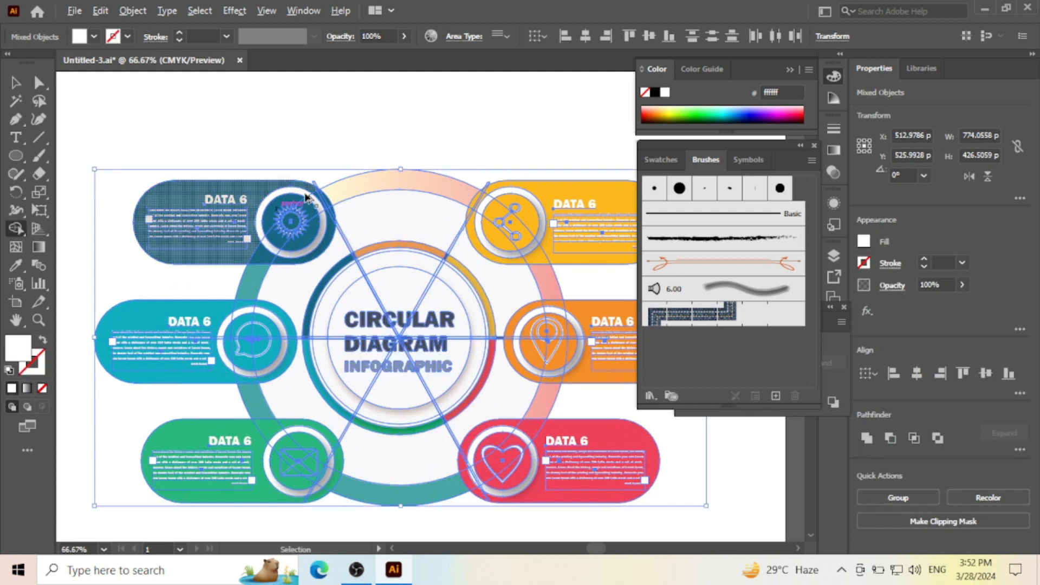
scroll(336, 194, "up", 6)
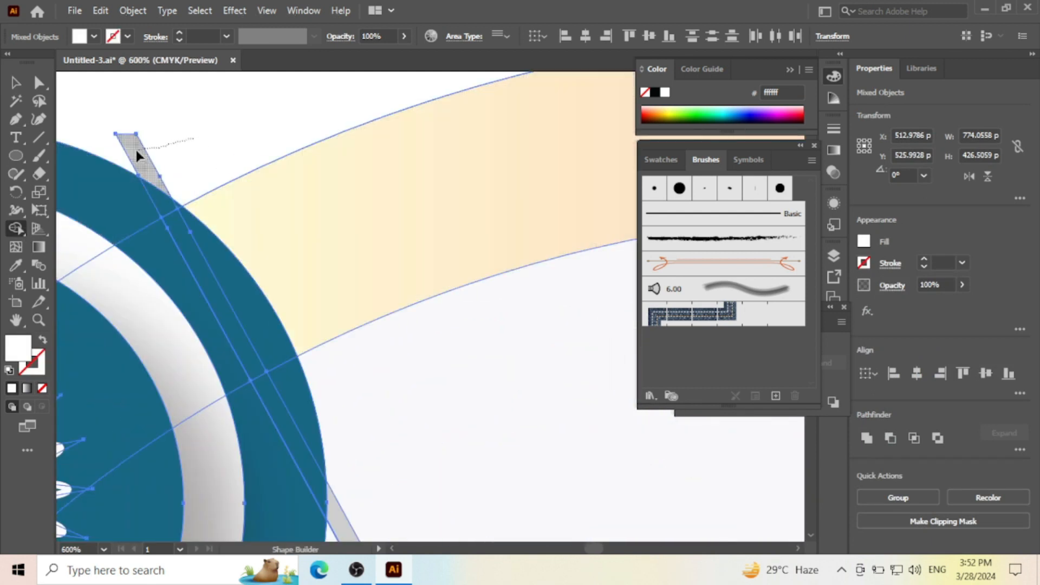
scroll(143, 209, "down", 7)
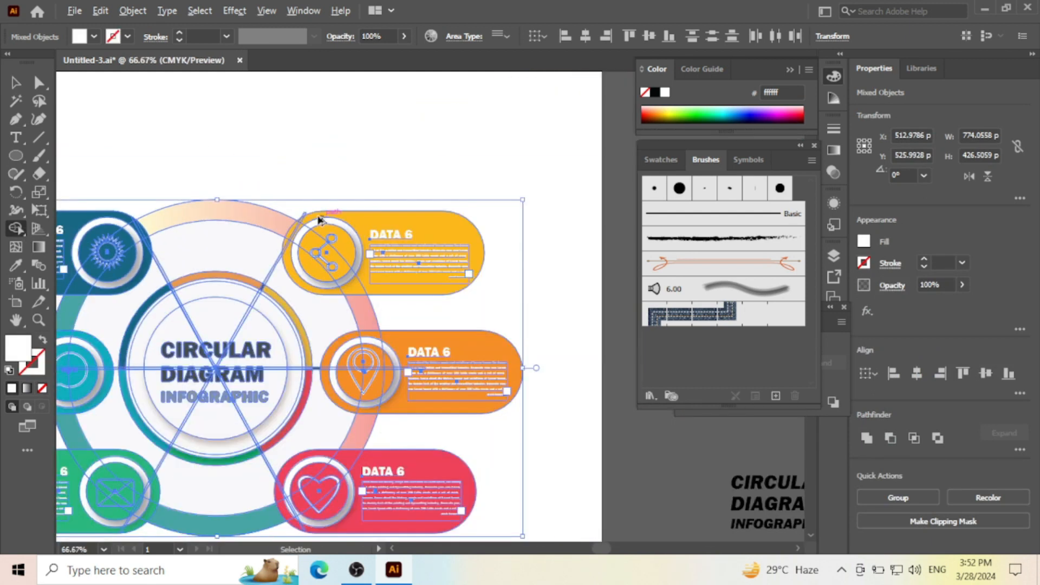
scroll(292, 213, "up", 3)
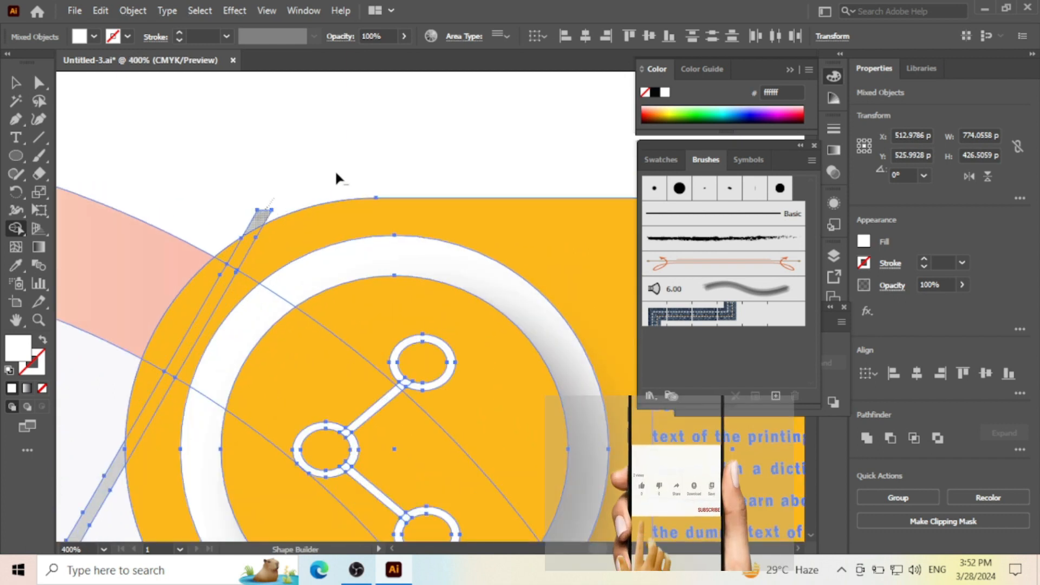
scroll(336, 172, "down", 1)
scroll(337, 171, "down", 3)
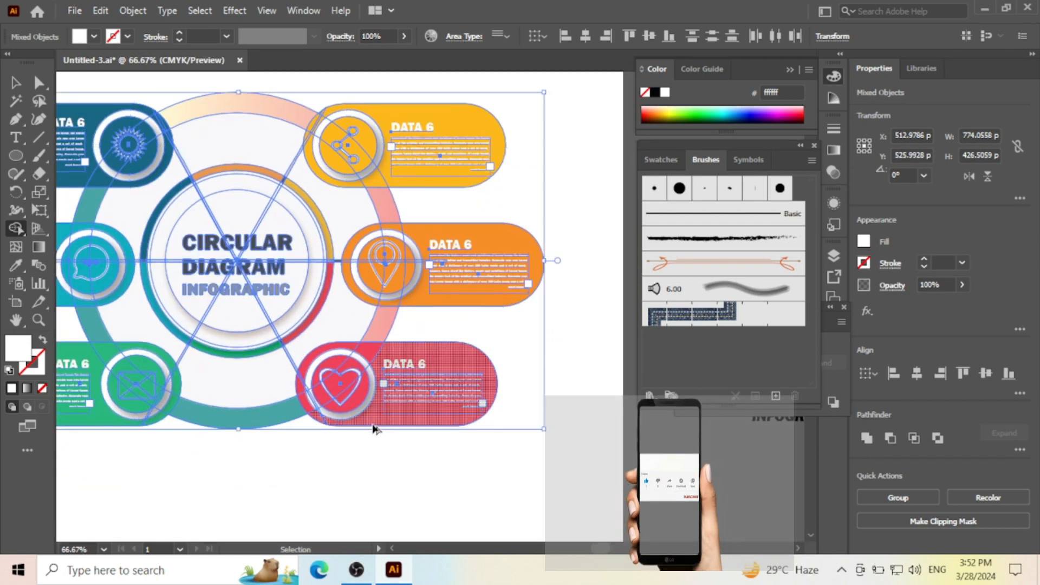
scroll(374, 428, "up", 3)
scroll(378, 423, "down", 4)
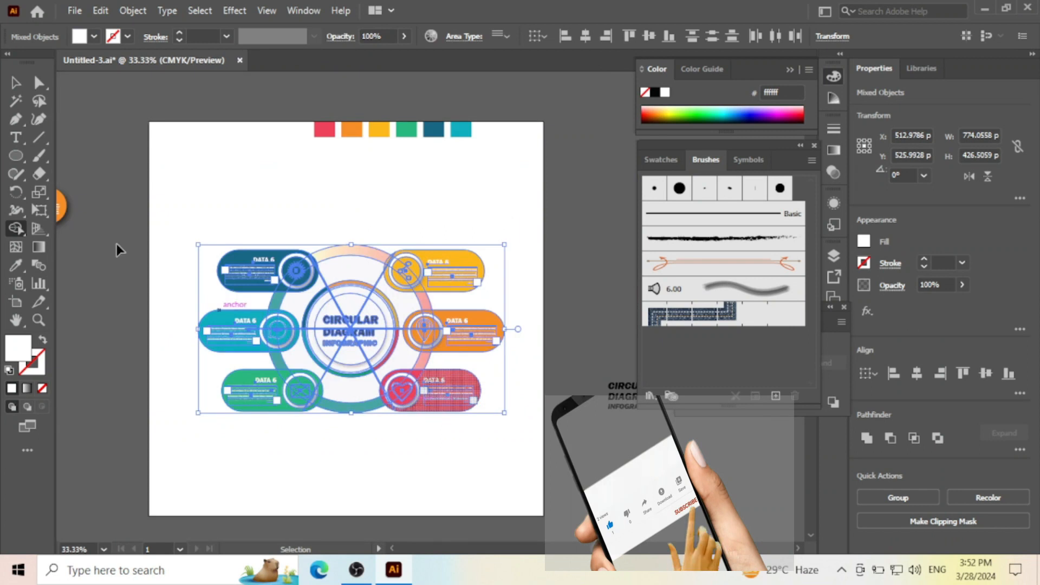
- Move the row of six colour swatches up off the artboard, just above its upper edge
left_click(17, 82)
left_click_drag(443, 134, 447, 96)
- Enlarge the whole infographic proportionally about its centre to about 921 by 508 px, and deselect it
scroll(390, 195, "down", 3)
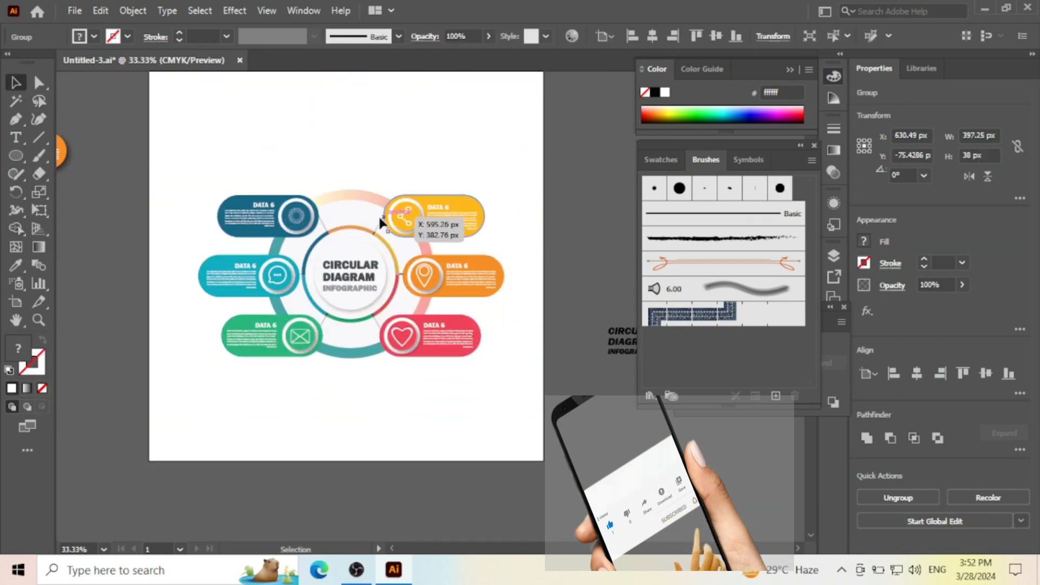
scroll(333, 244, "up", 2)
left_click_drag(544, 394, 608, 450)
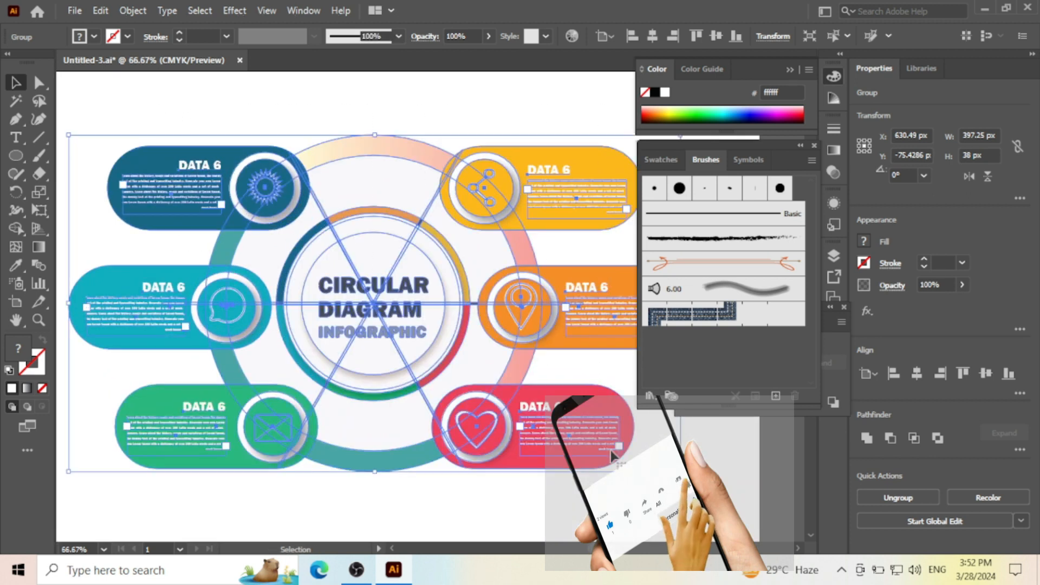
scroll(609, 450, "down", 2)
mouse_move(488, 288)
left_mouse_down()
mouse_move(489, 265)
mouse_move(488, 275)
left_mouse_up()
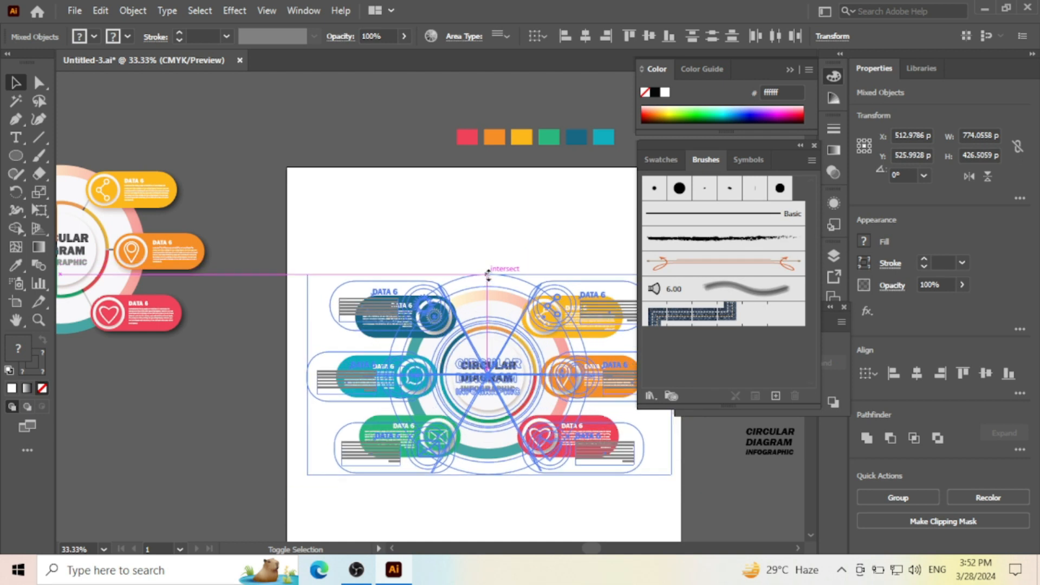
left_click_drag(505, 223, 506, 223)
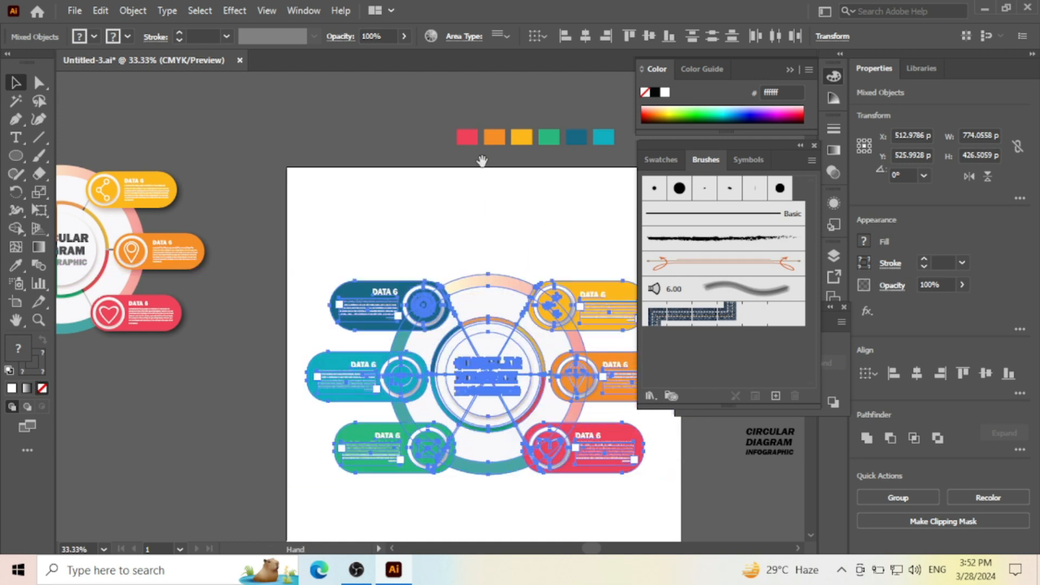
left_click(482, 191)
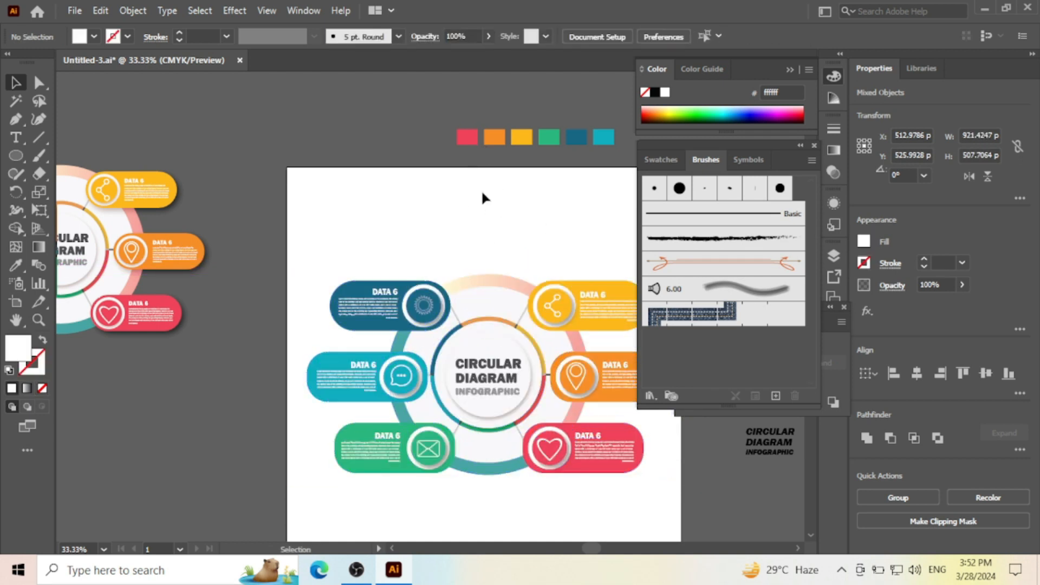
- Hide the panels and compare the finished infographic with the reference design beside the artboard
key("Tab")
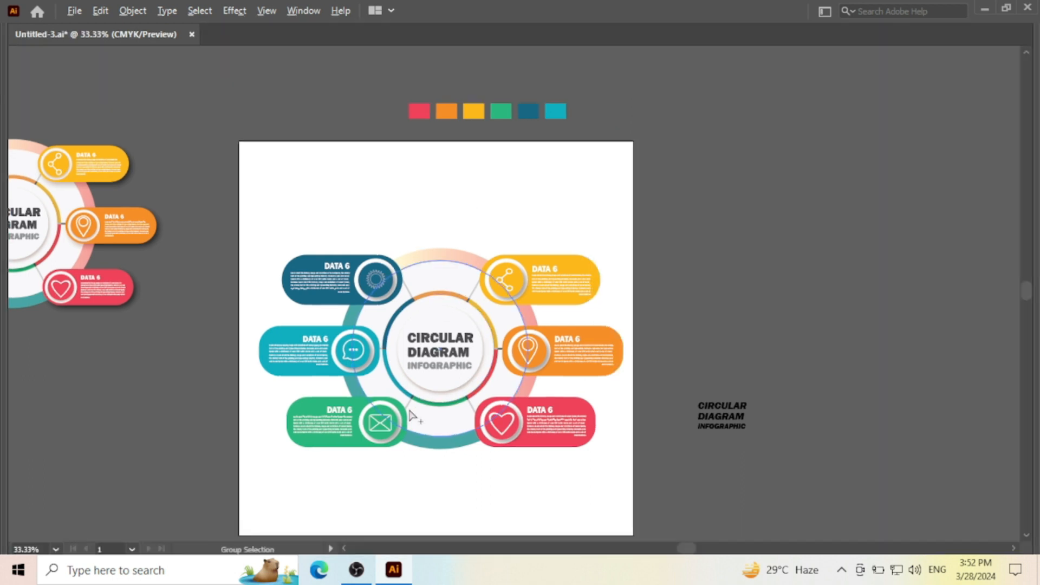
scroll(417, 401, "up", 2)
left_click_drag(527, 313, 601, 299)
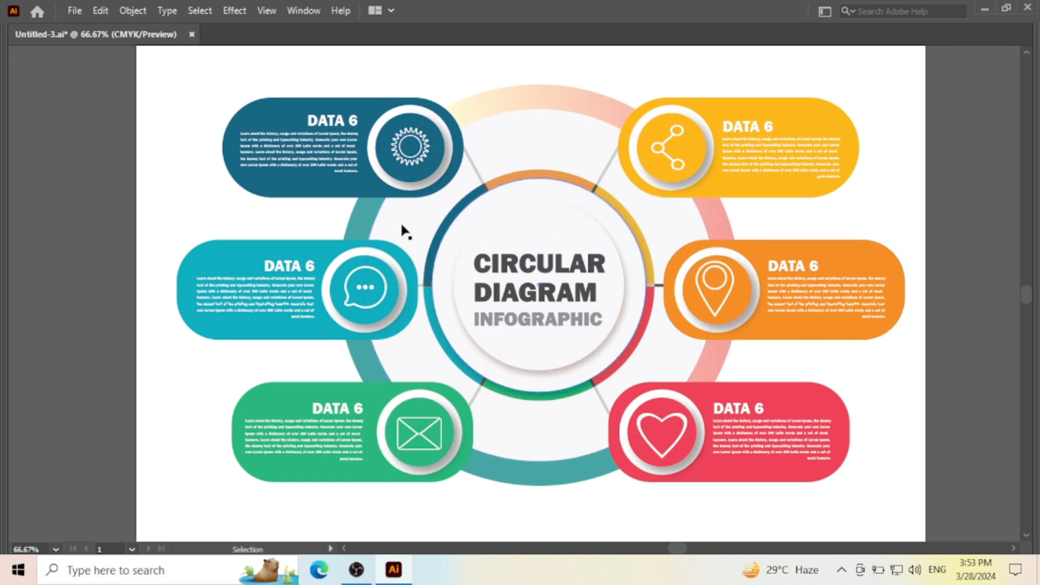
scroll(471, 357, "down", 2)
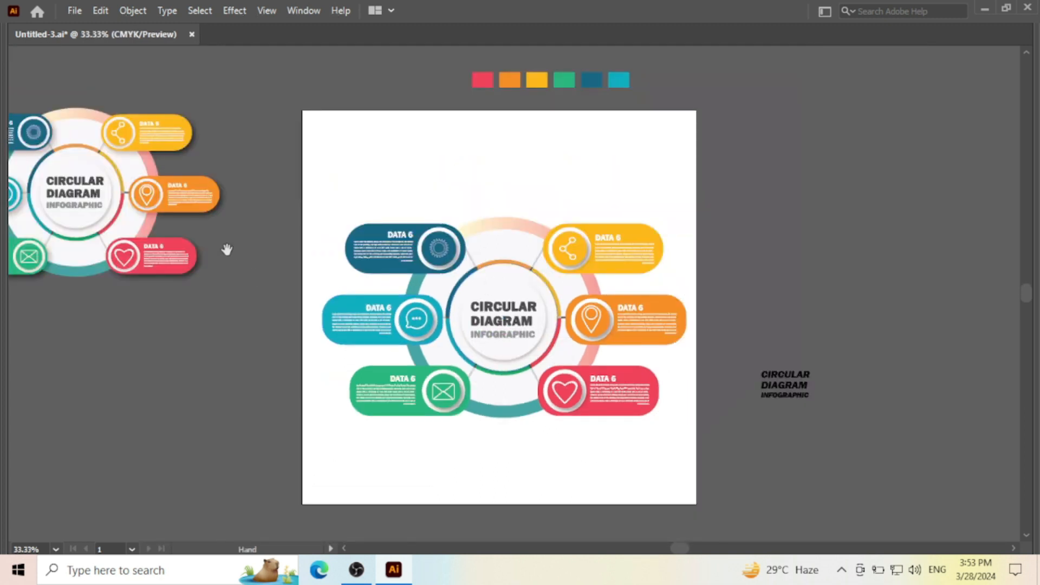
scroll(227, 250, "left", 5)
scroll(312, 238, "up", 2)
scroll(318, 246, "up", 1)
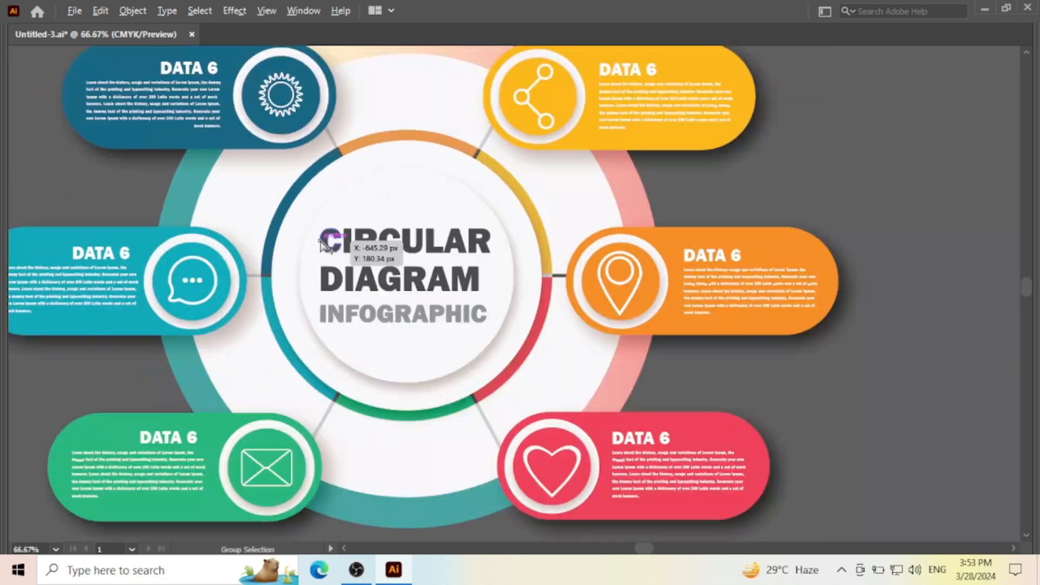